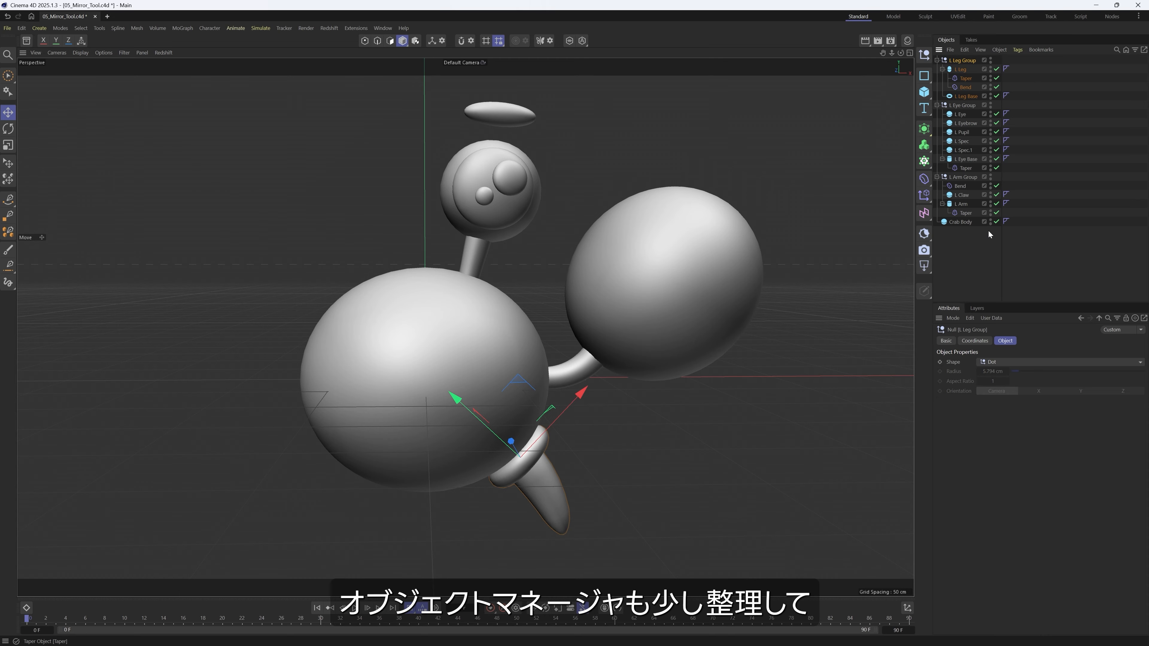
# - Collapse the L Arm and L Eye groups, and fold the entire object hierarchy
pyautogui.click(936, 177)
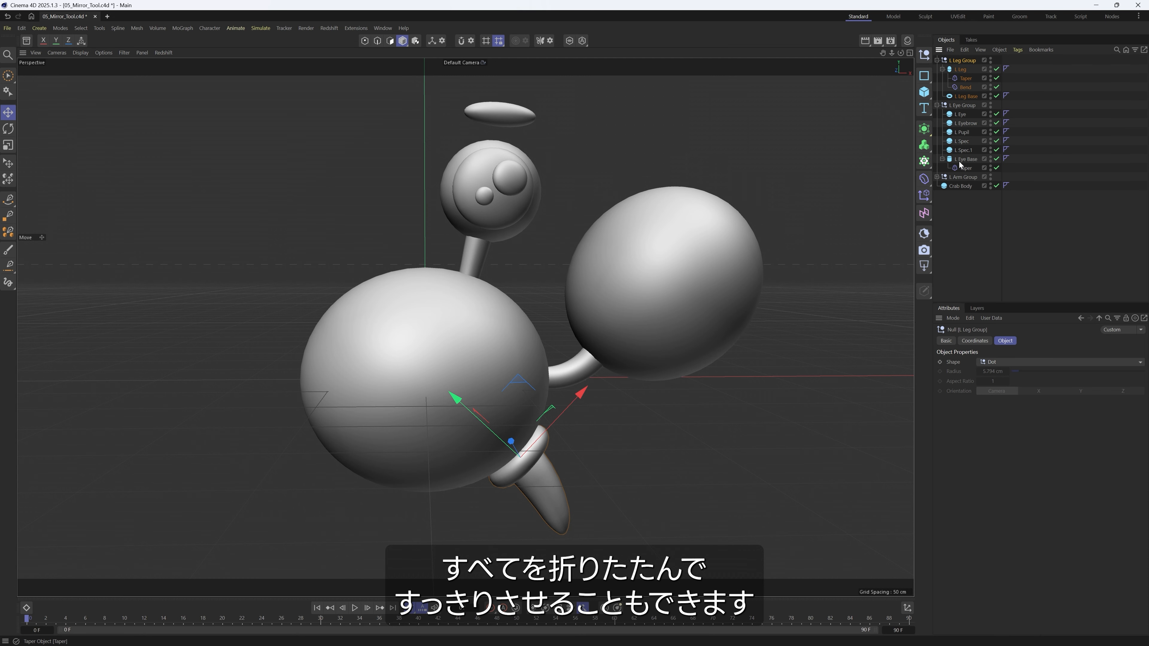
pyautogui.click(937, 105)
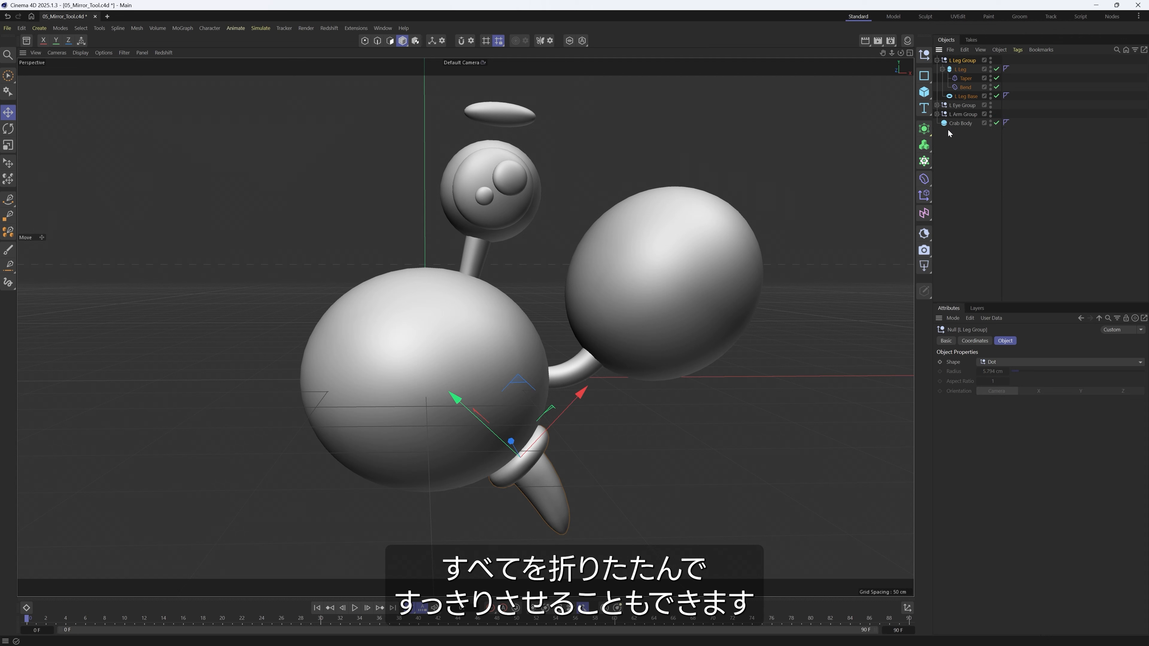
pyautogui.click(987, 51)
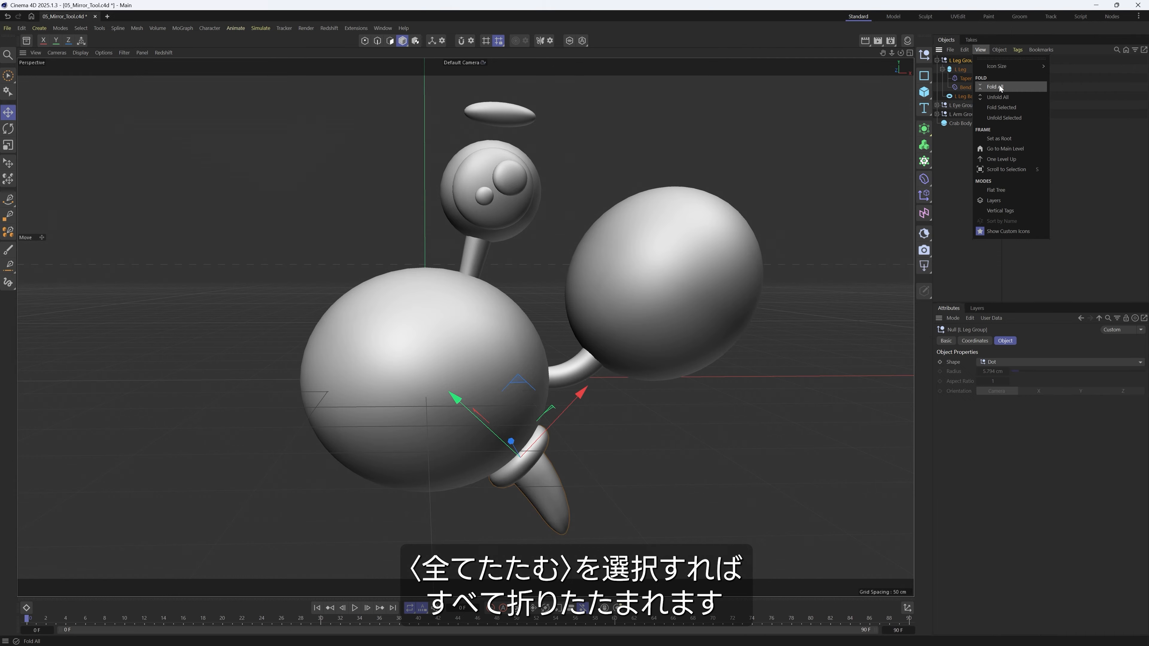
pyautogui.click(1030, 87)
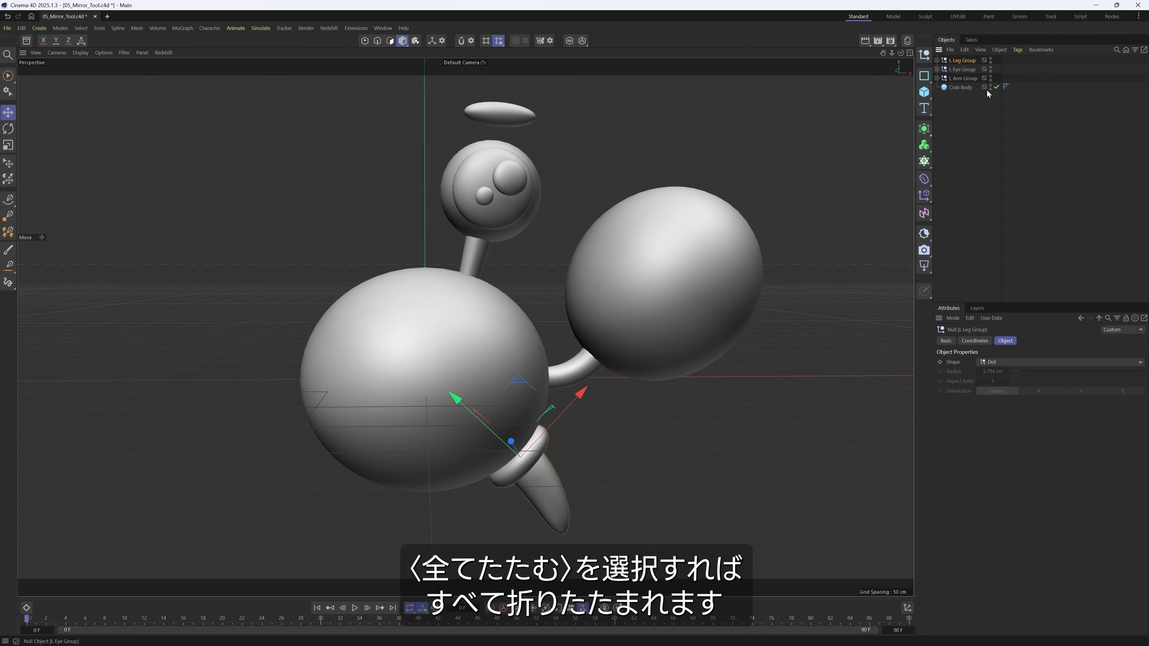
# - Unfold the entire object hierarchy and fold all of it again
pyautogui.click(980, 51)
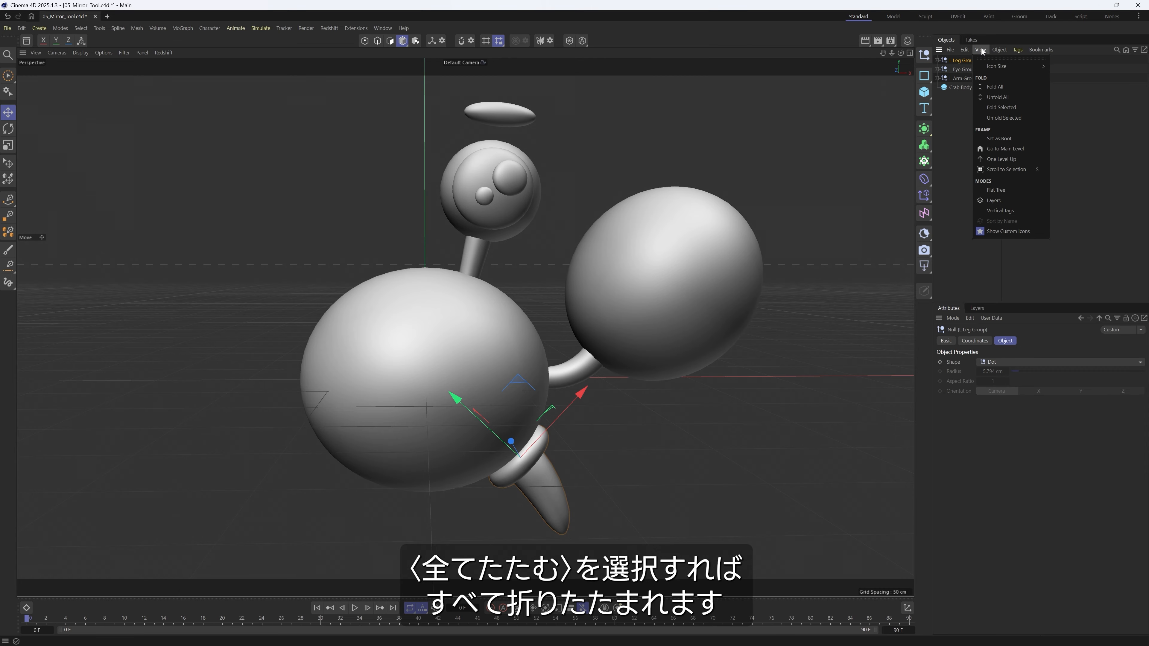
pyautogui.click(997, 96)
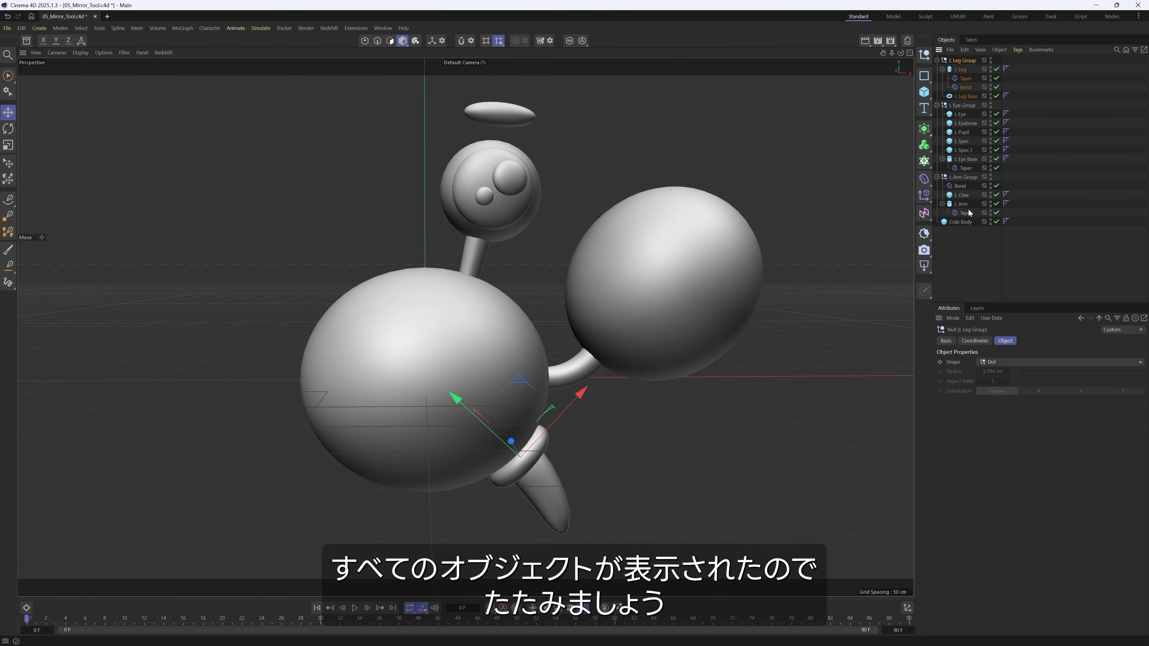
pyautogui.click(980, 50)
pyautogui.click(995, 87)
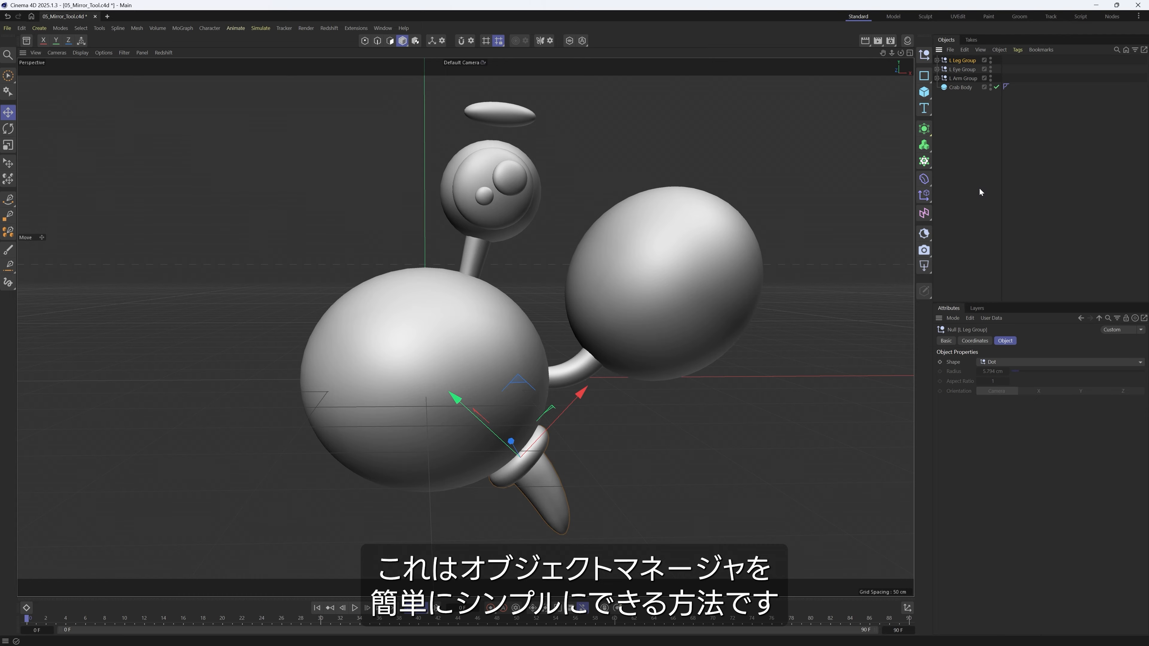
# - Try shifting the L Leg, L Eye and L Arm groups together sideways over the crab body, and undo the move
pyautogui.click(976, 197)
pyautogui.moveTo(1024, 57); pyautogui.dragTo(949, 82)
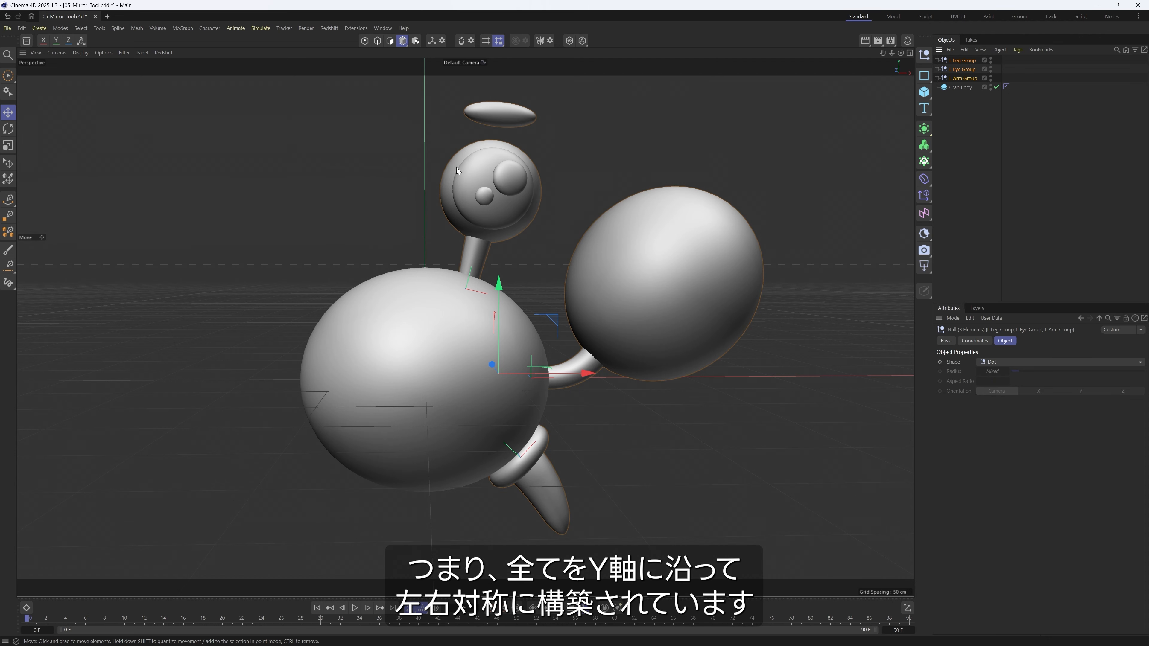
pyautogui.moveTo(464, 420); pyautogui.dragTo(331, 399)
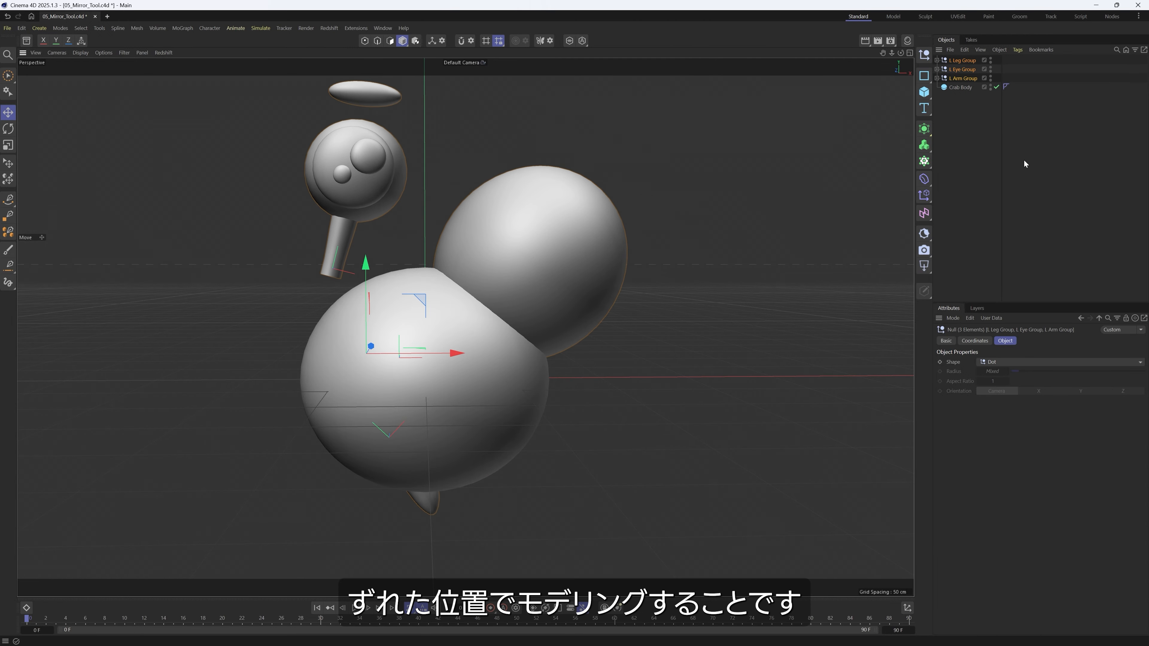
pyautogui.hotkey('ctrl', 'z')
# - Try moving the three L groups together with Crab Body away from the world centre, and undo the move
pyautogui.moveTo(971, 143); pyautogui.dragTo(945, 62)
pyautogui.moveTo(514, 313); pyautogui.dragTo(155, 356)
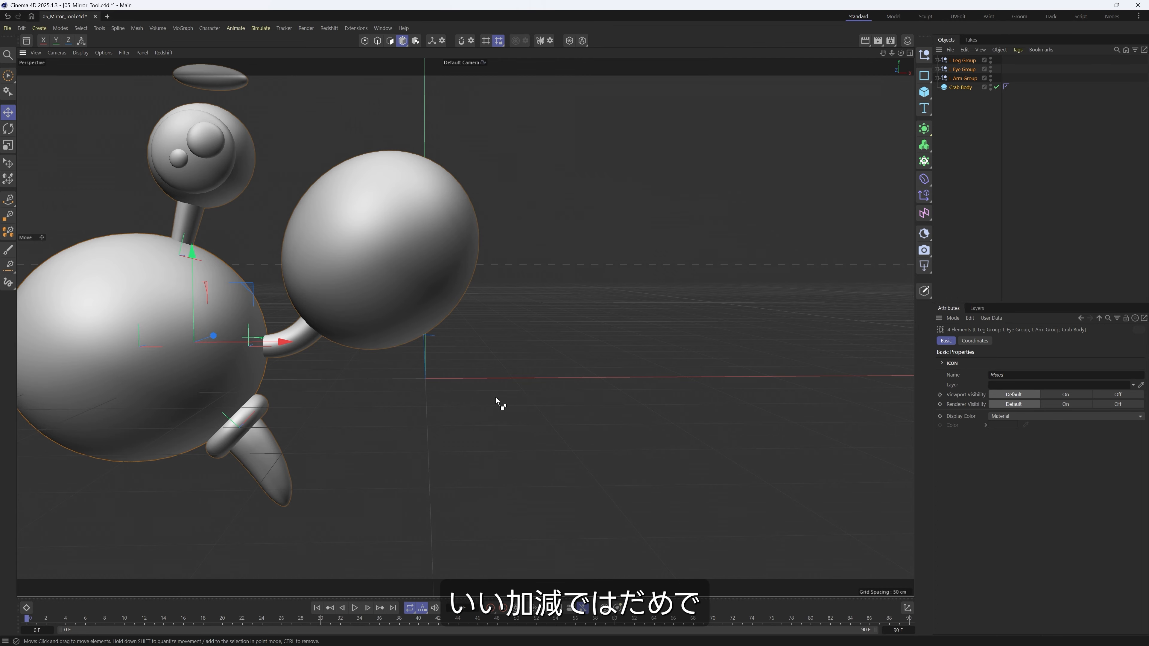
pyautogui.hotkey('ctrl', 'z')
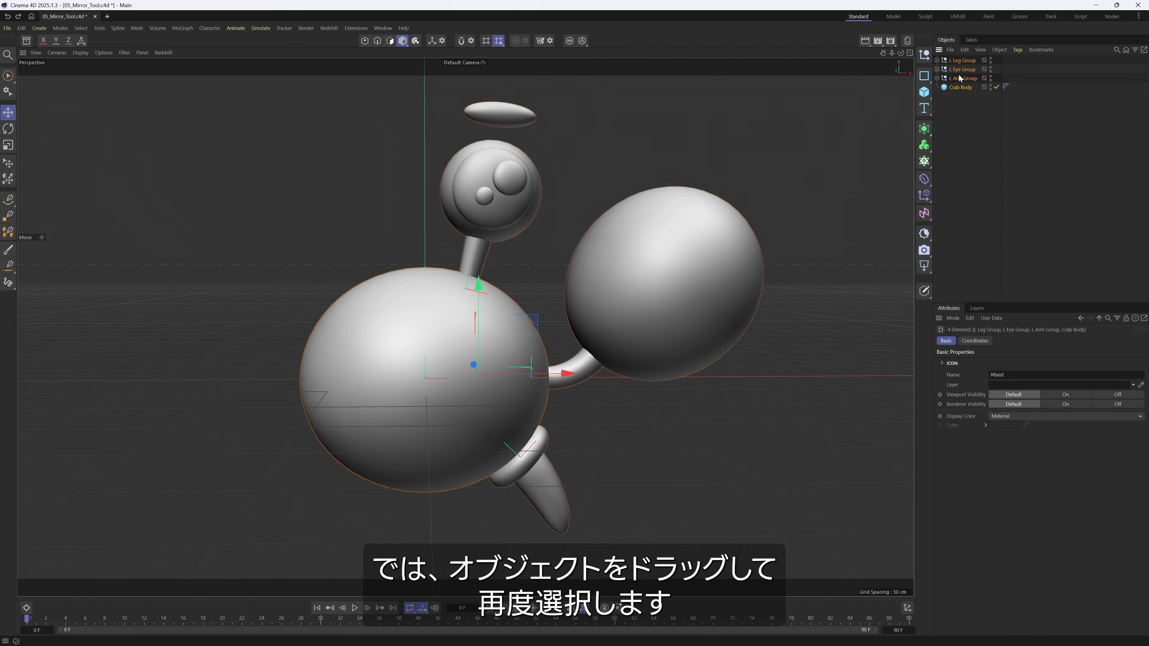
# - Select the L Leg, L Eye and L Arm groups without Crab Body and activate the Mirror Tool
pyautogui.moveTo(1030, 58); pyautogui.dragTo(952, 82)
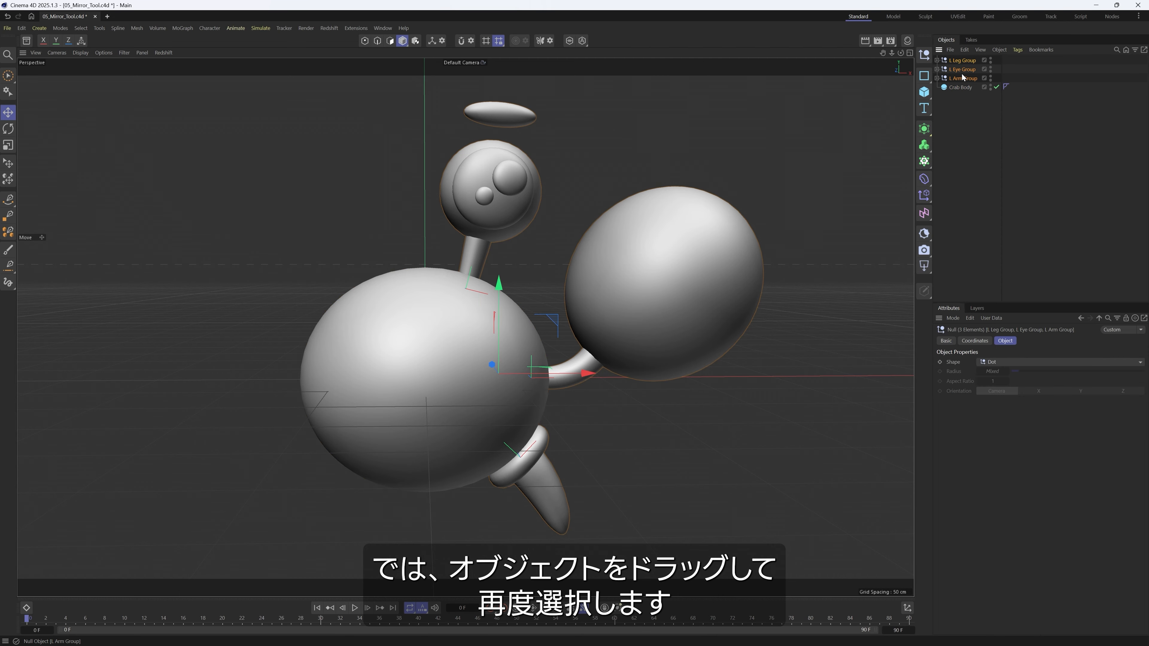
pyautogui.click(208, 28)
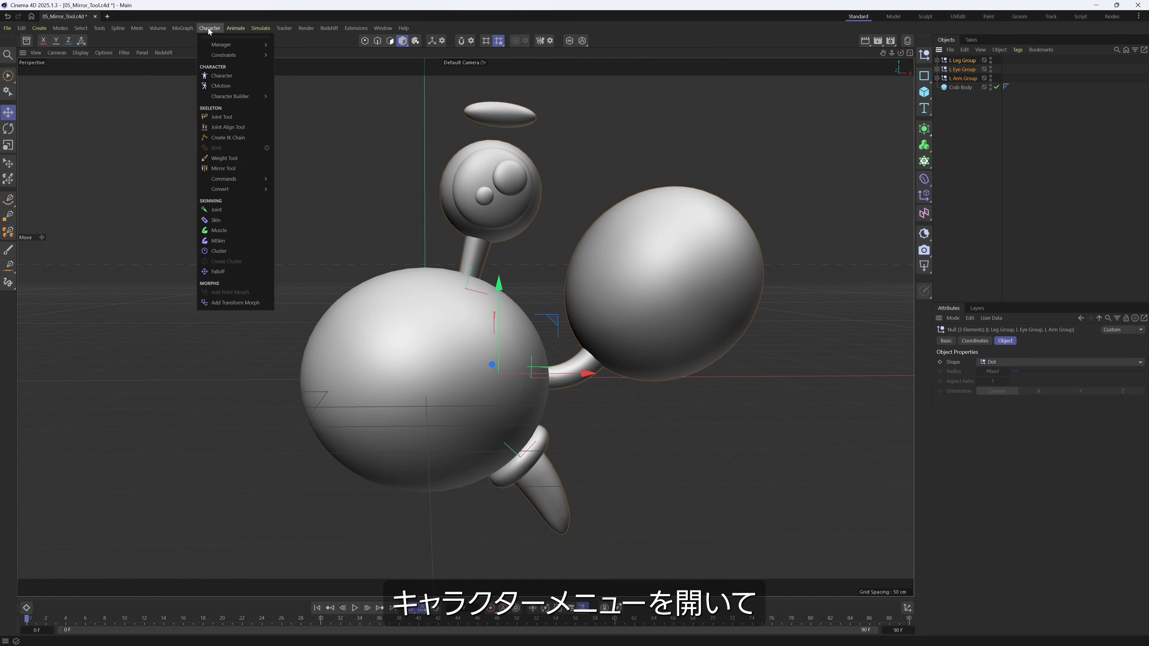
pyautogui.click(247, 169)
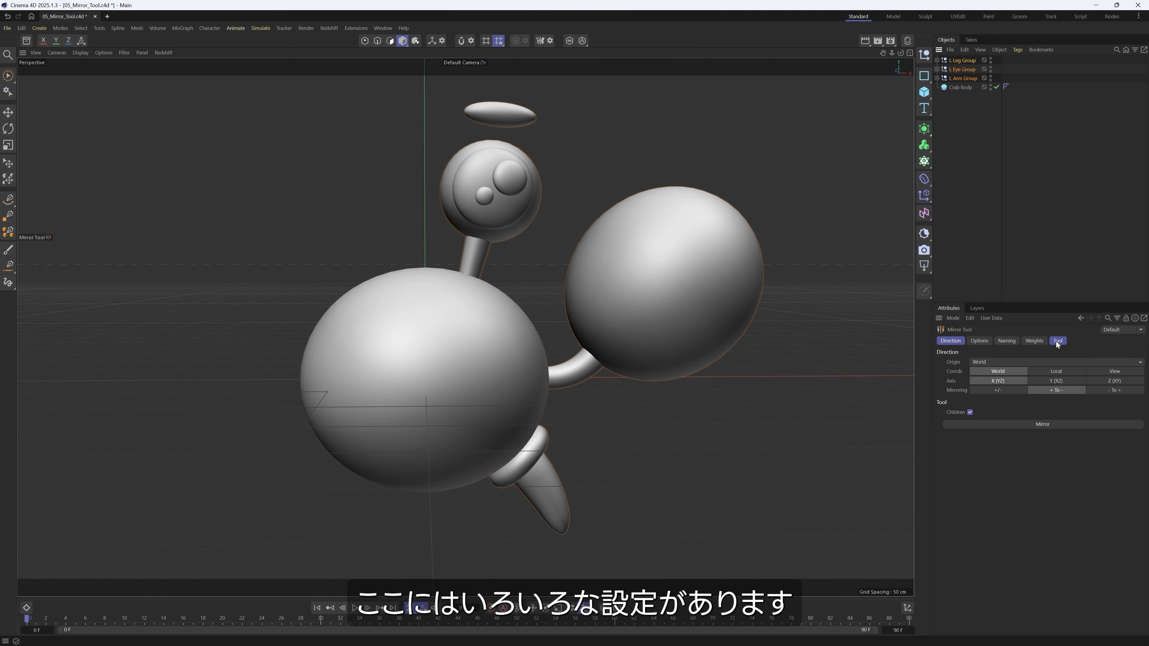
# - Review the Mirror Tool's Direction, Options, Naming, Weights and Tool settings individually, and display all sections together
pyautogui.moveTo(938, 342); pyautogui.dragTo(1039, 344)
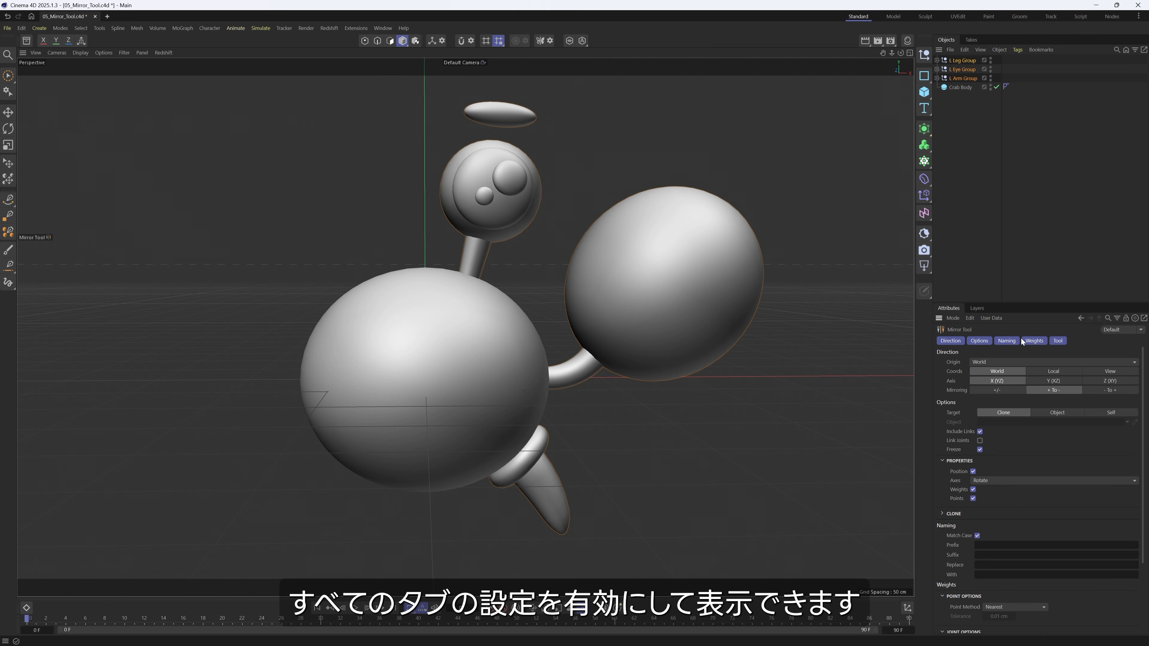
pyautogui.click(946, 340)
pyautogui.click(1011, 341)
pyautogui.click(949, 340)
pyautogui.click(982, 340)
pyautogui.click(1010, 340)
pyautogui.click(1034, 340)
pyautogui.click(1055, 341)
pyautogui.click(1033, 341)
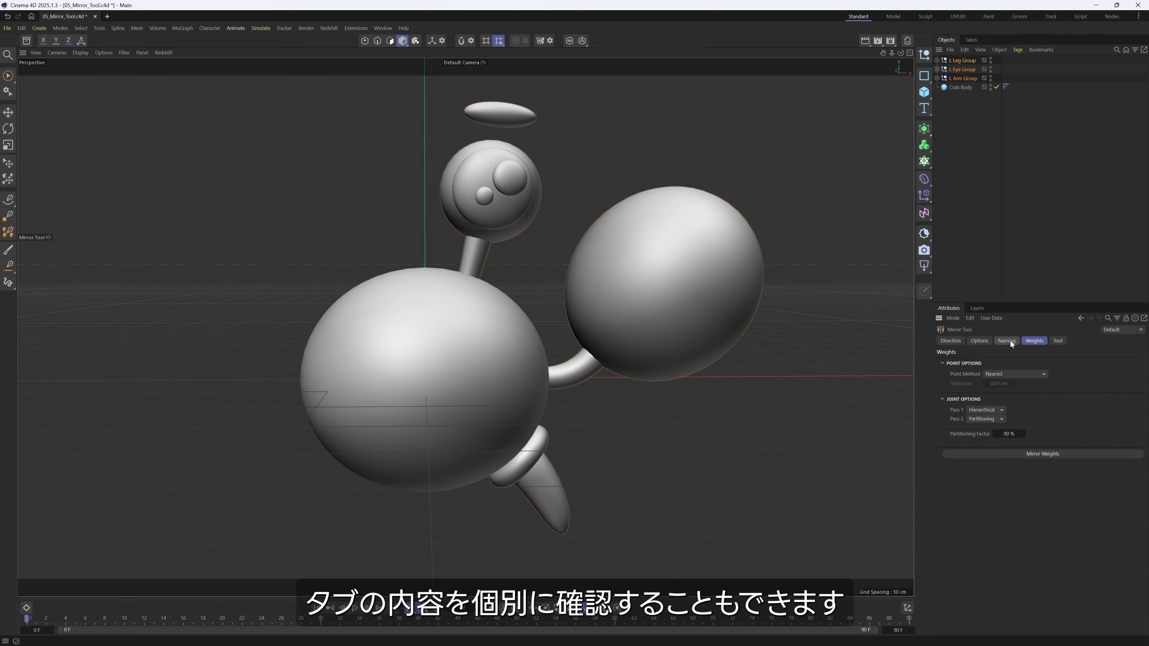
pyautogui.click(1006, 341)
pyautogui.click(978, 342)
pyautogui.click(950, 343)
pyautogui.doubleClick(950, 341)
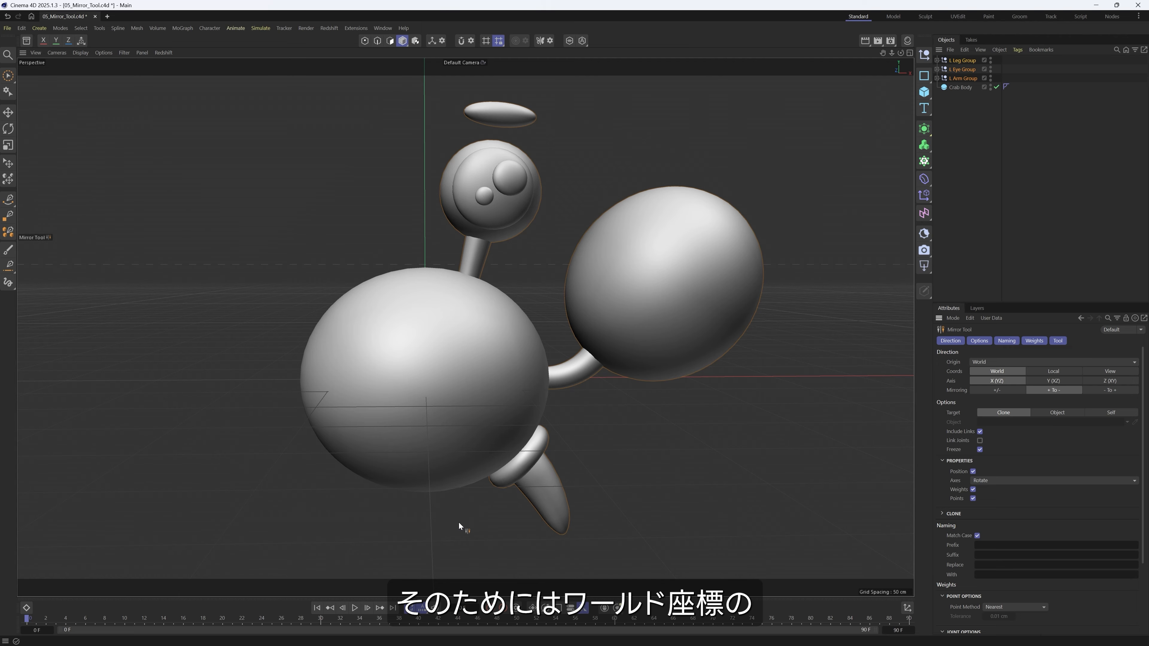
# - Examine the mirror's origin options and the world YZ plane by viewing the crab from the side and the front
pyautogui.click(987, 362)
pyautogui.click(988, 362)
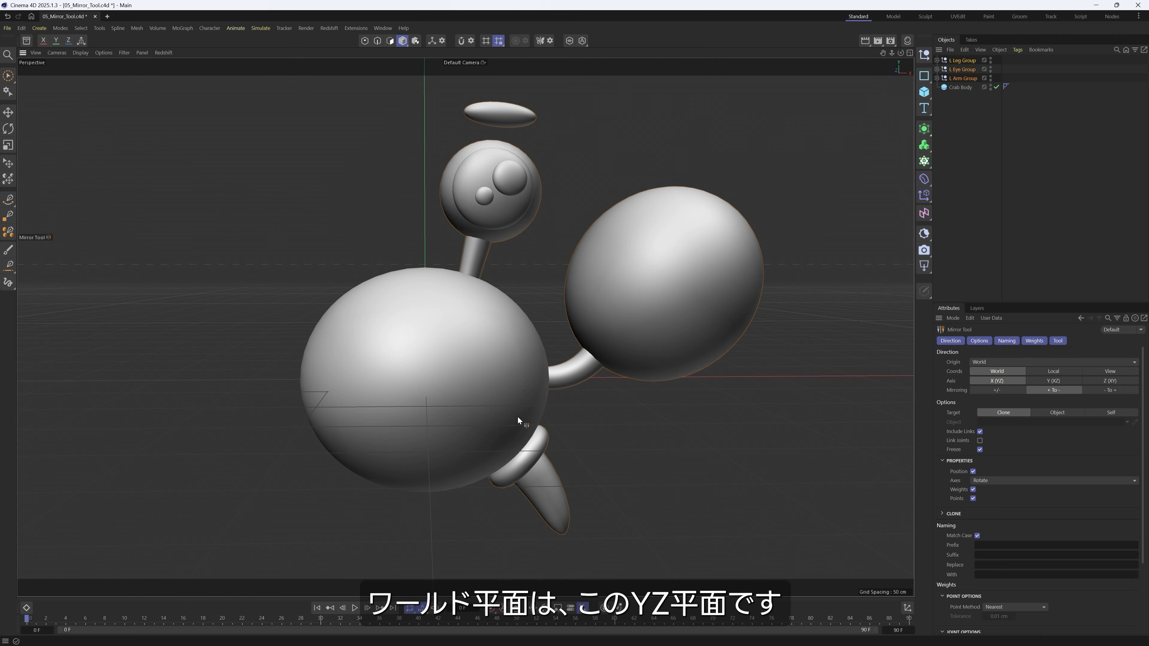
pyautogui.keyDown('alt'); pyautogui.moveTo(625, 349); pyautogui.dragTo(443, 379); pyautogui.keyUp('alt')
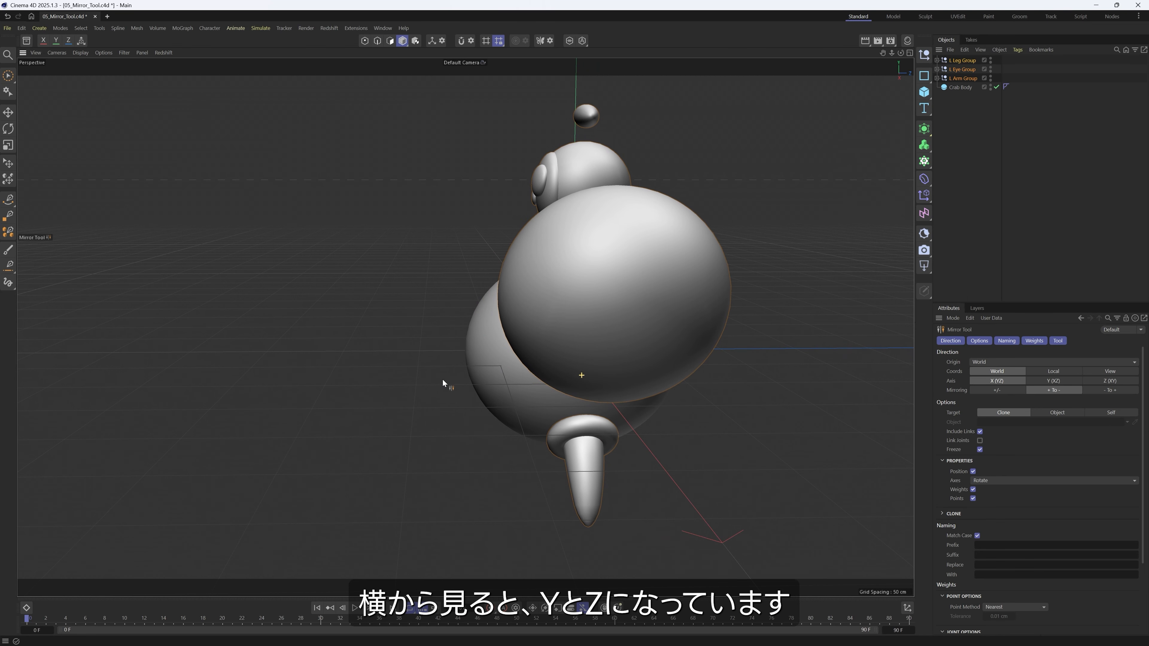
pyautogui.keyDown('alt'); pyautogui.moveTo(680, 353); pyautogui.dragTo(420, 134); pyautogui.keyUp('alt')
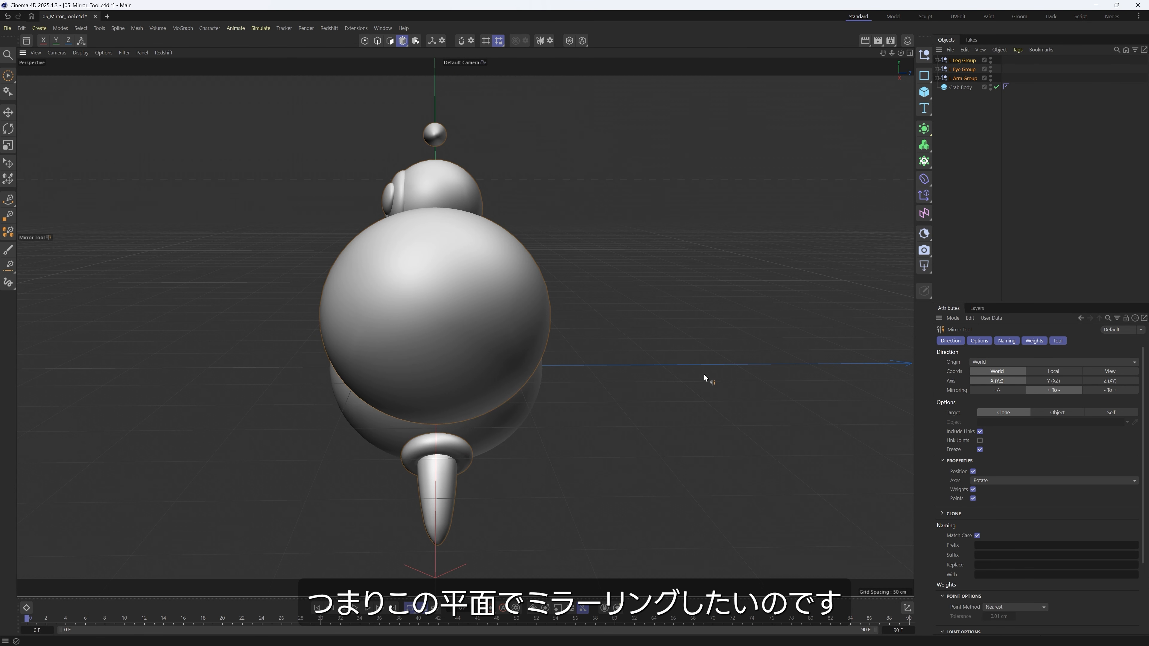
pyautogui.keyDown('alt'); pyautogui.moveTo(367, 337); pyautogui.dragTo(422, 357); pyautogui.keyUp('alt')
pyautogui.keyDown('alt'); pyautogui.moveTo(422, 357); pyautogui.dragTo(507, 347, button='middle'); pyautogui.keyUp('alt')
pyautogui.keyDown('alt'); pyautogui.moveTo(507, 347); pyautogui.dragTo(454, 369, button='right'); pyautogui.keyUp('alt')
pyautogui.keyDown('alt'); pyautogui.moveTo(455, 369); pyautogui.dragTo(461, 394, button='middle'); pyautogui.keyUp('alt')
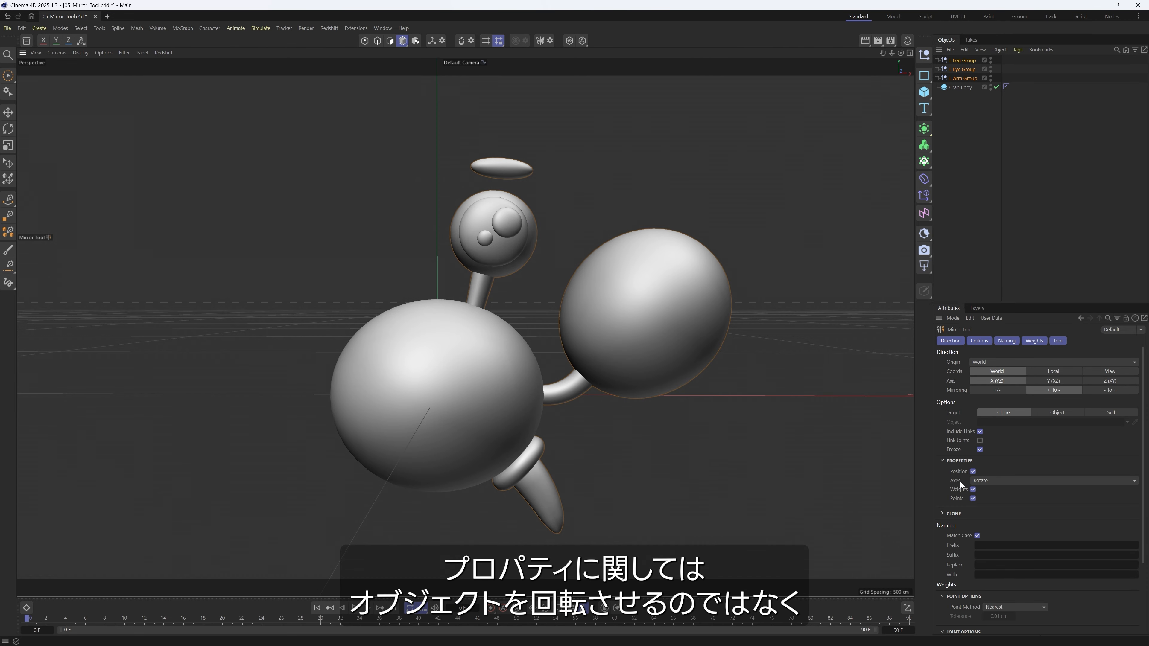
# - Set the Mirror Tool's Axes property to XY
pyautogui.click(1018, 480)
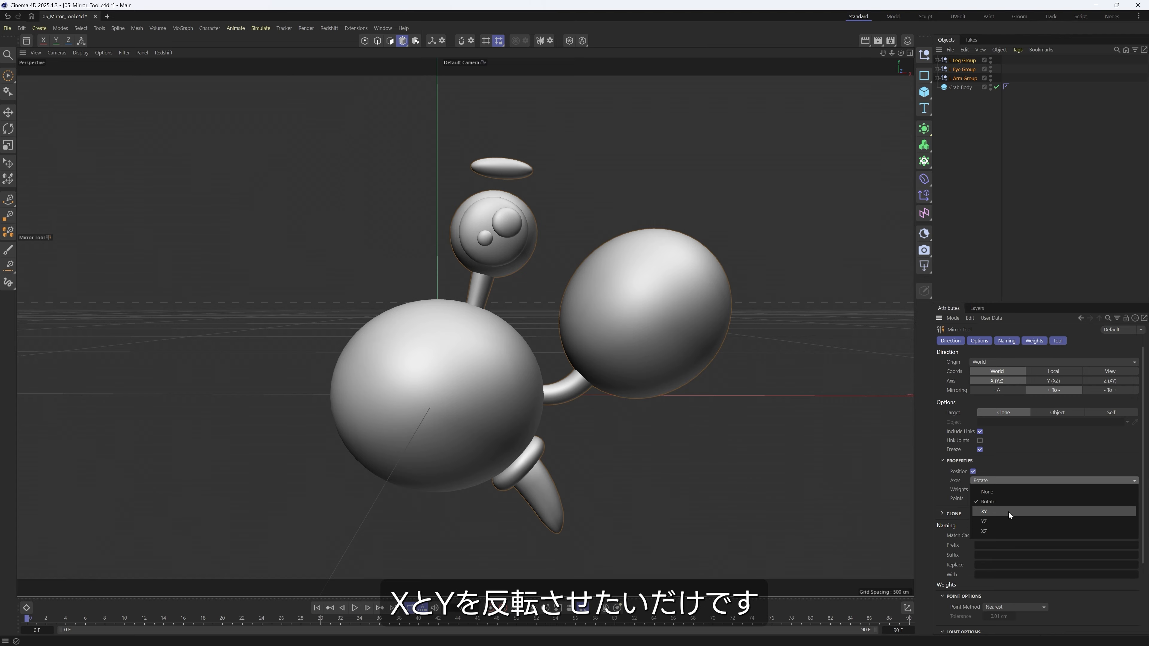
pyautogui.click(990, 513)
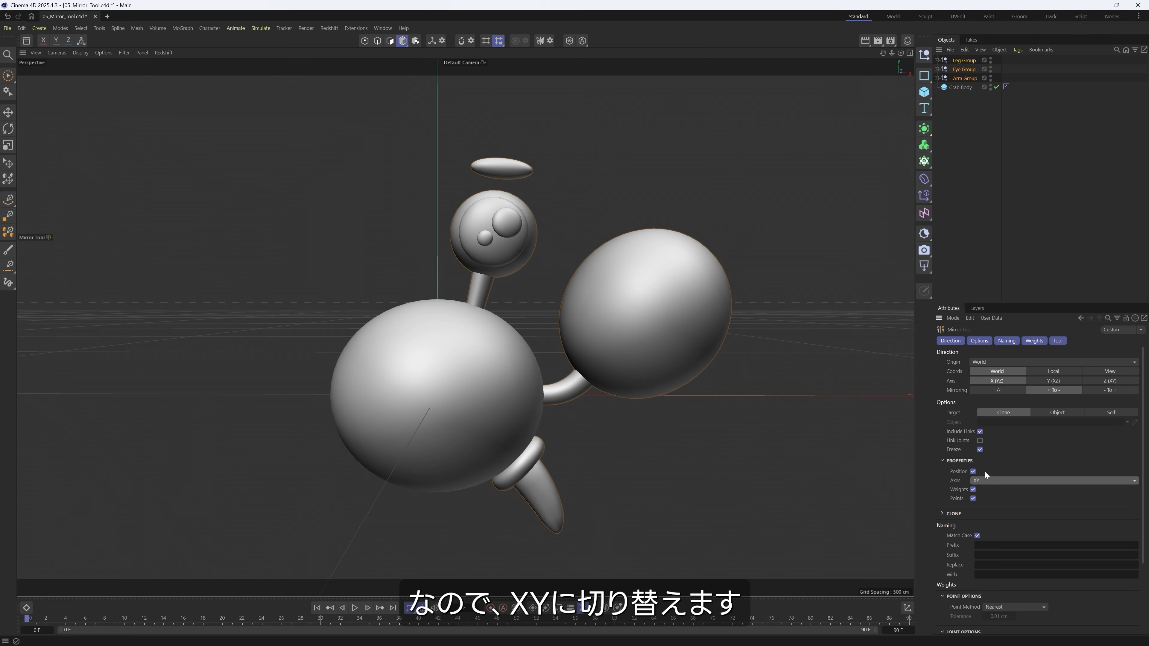
pyautogui.scroll(-3, 1139, 489)
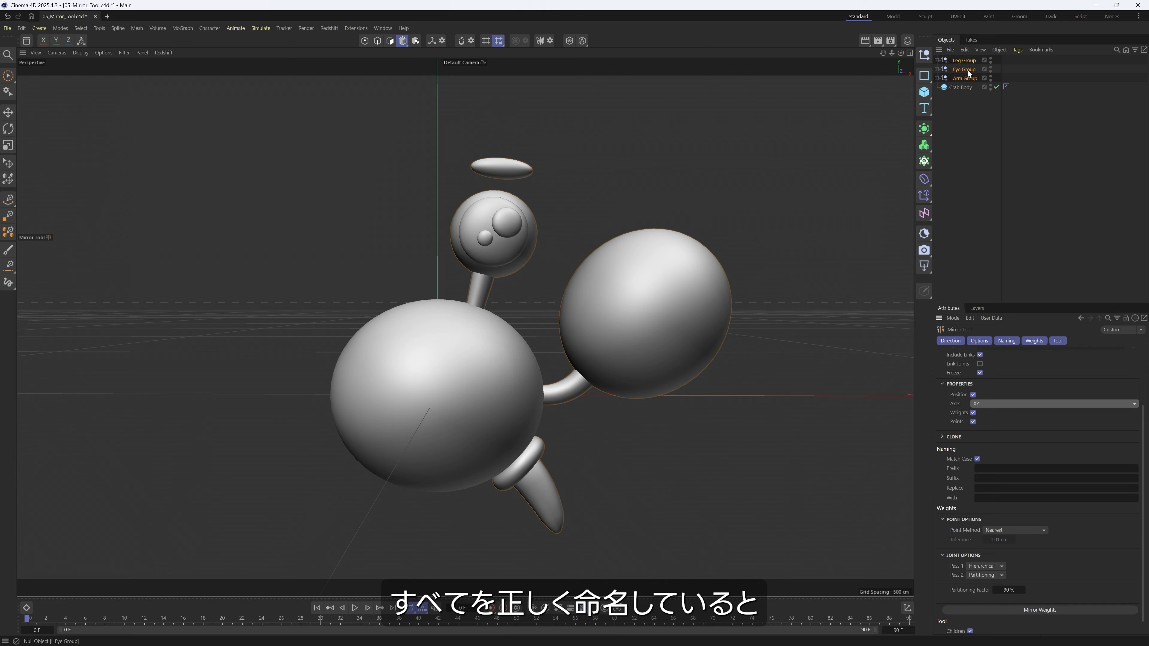
# - Expand the L Arm Group and set the mirror naming to replace "L " with "R ", including the trailing spaces
pyautogui.click(936, 79)
pyautogui.click(937, 69)
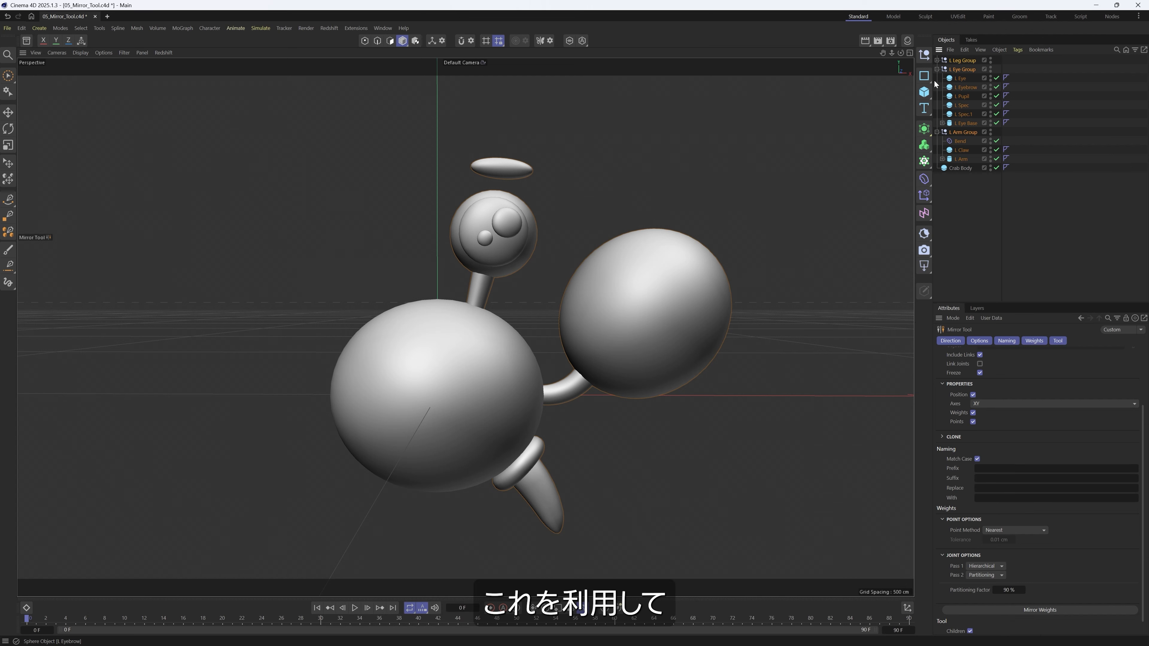
pyautogui.click(936, 69)
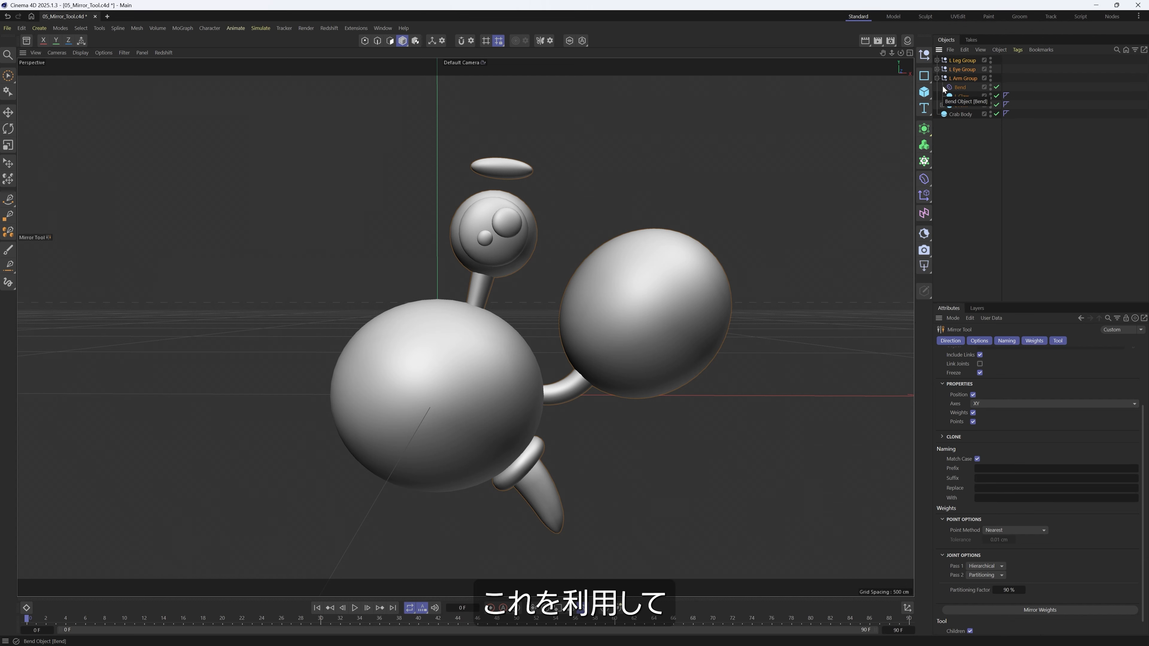
pyautogui.click(982, 488)
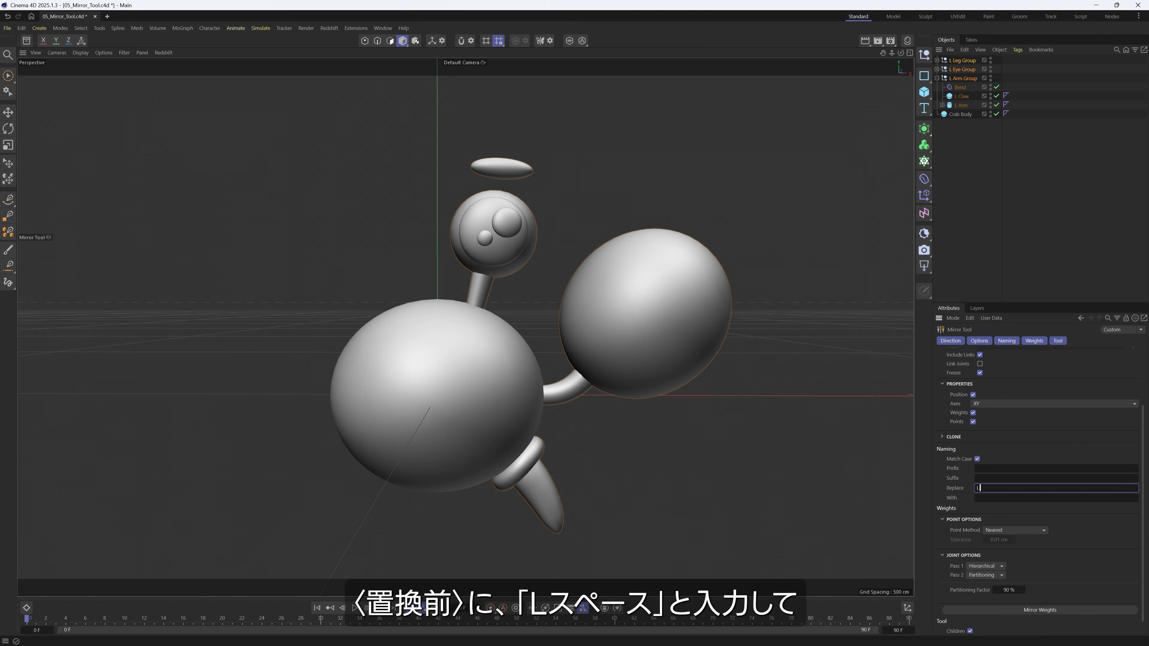
pyautogui.click(1046, 498)
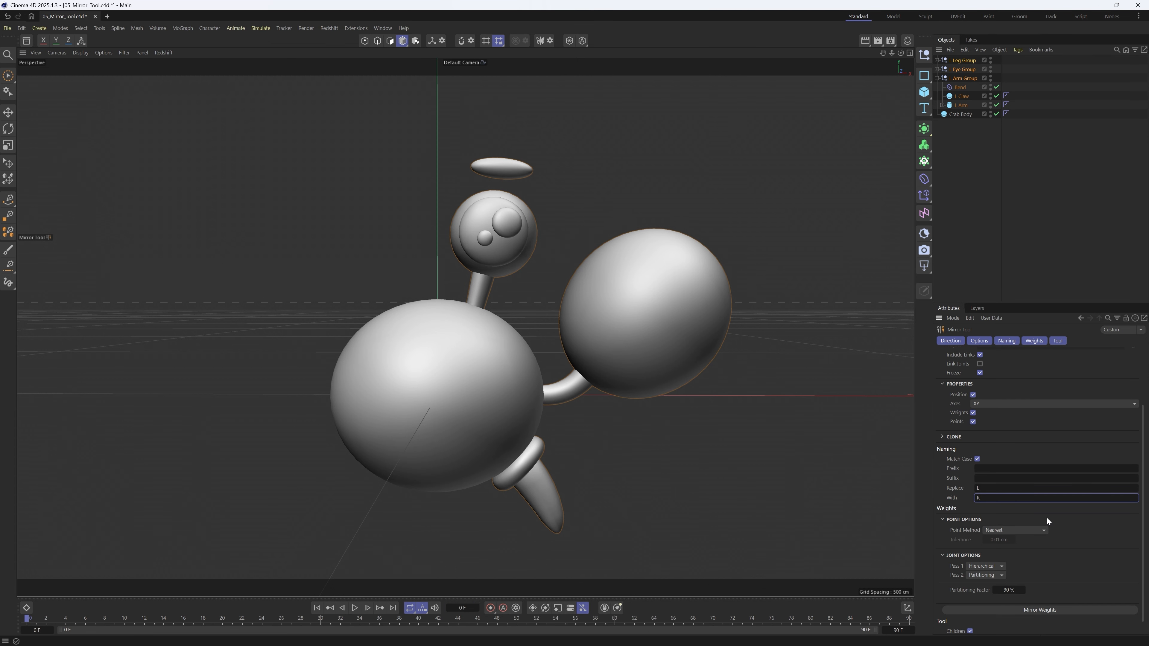
pyautogui.scroll(-1, 1140, 473)
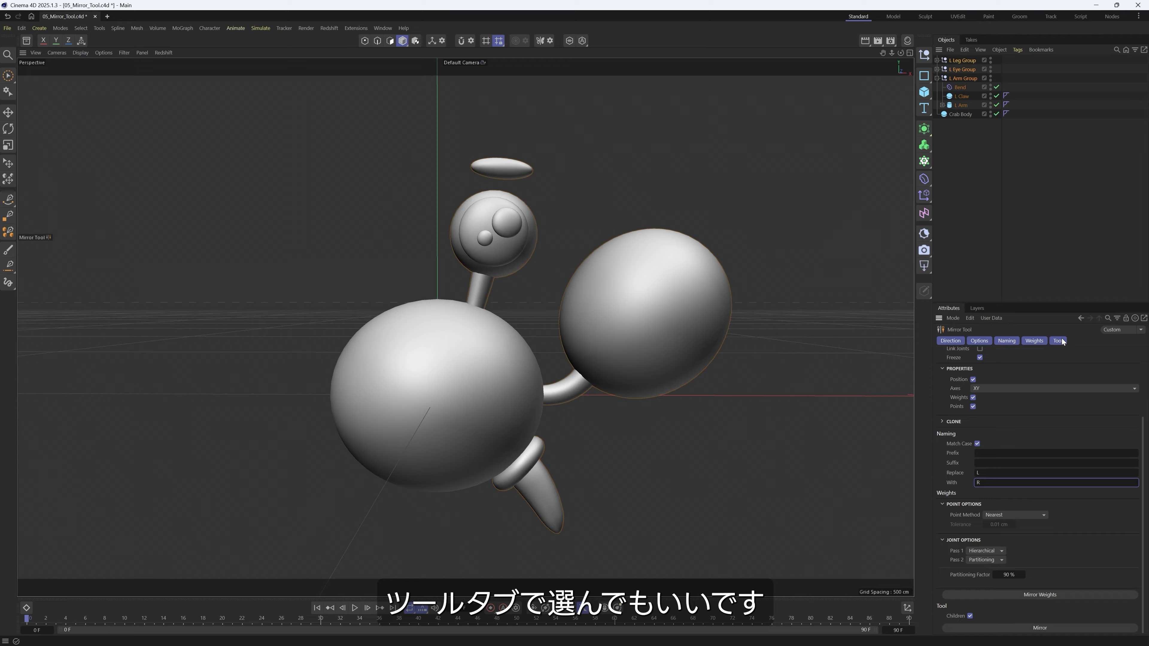
# - Mirror the three selected groups across the body, and expand the new R Eye and R Leg groups
pyautogui.click(1041, 629)
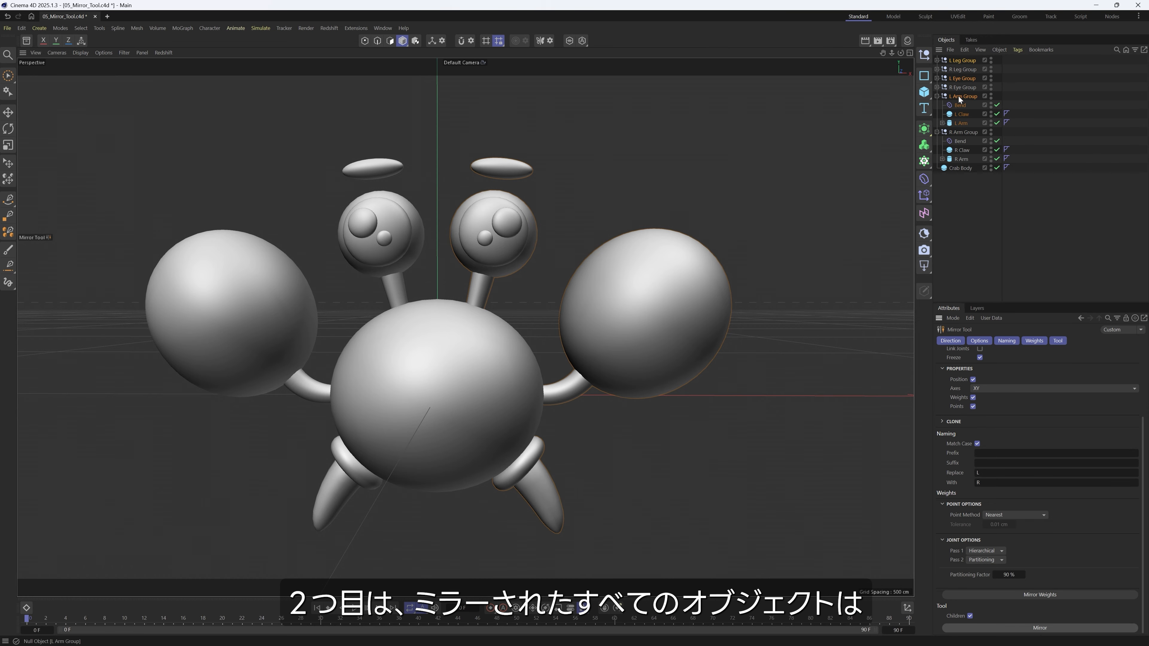
pyautogui.click(937, 87)
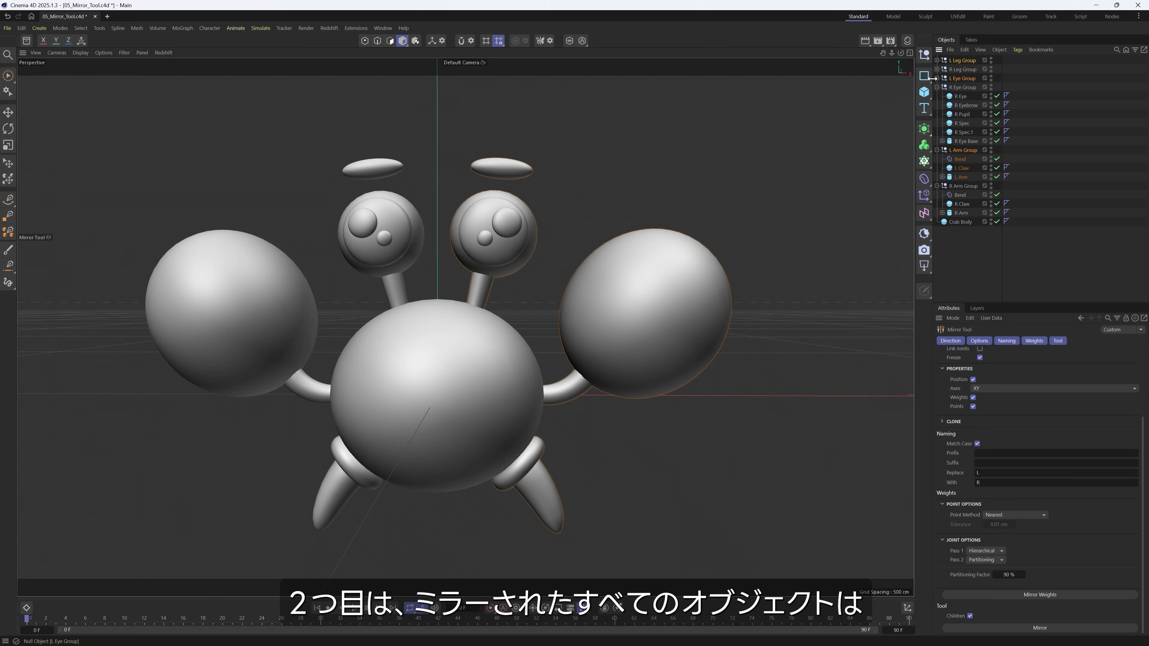
pyautogui.click(936, 69)
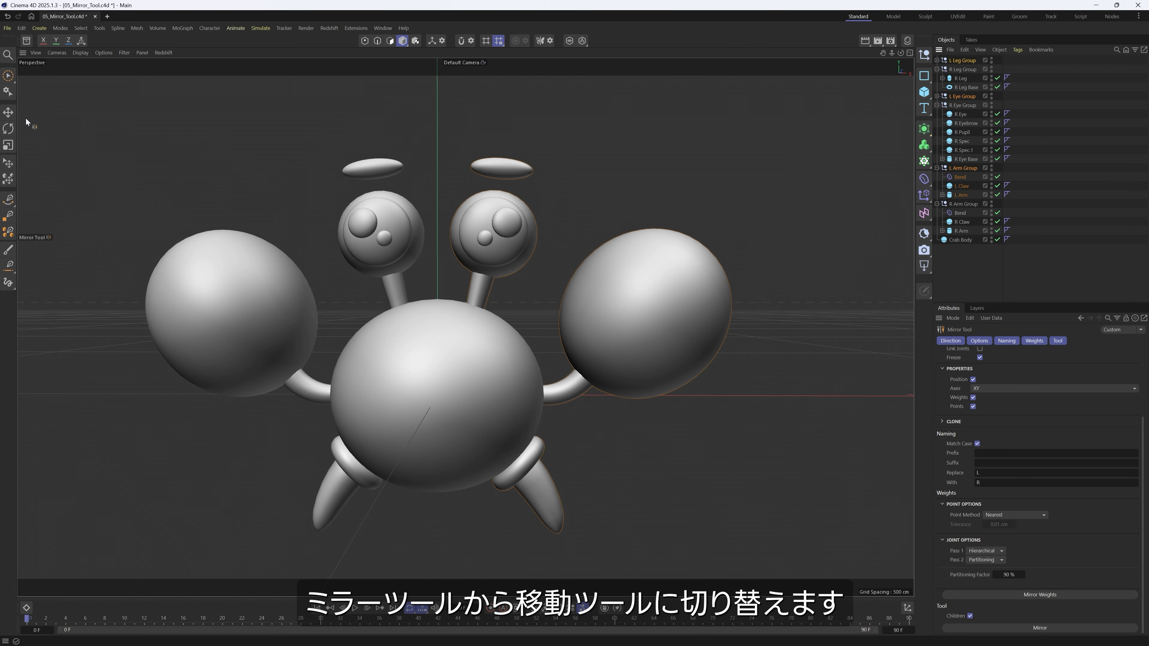
# - Select the L Eye Group and rotate it outward, away from the crab's centre
pyautogui.press('e')
pyautogui.click(626, 453)
pyautogui.click(485, 286)
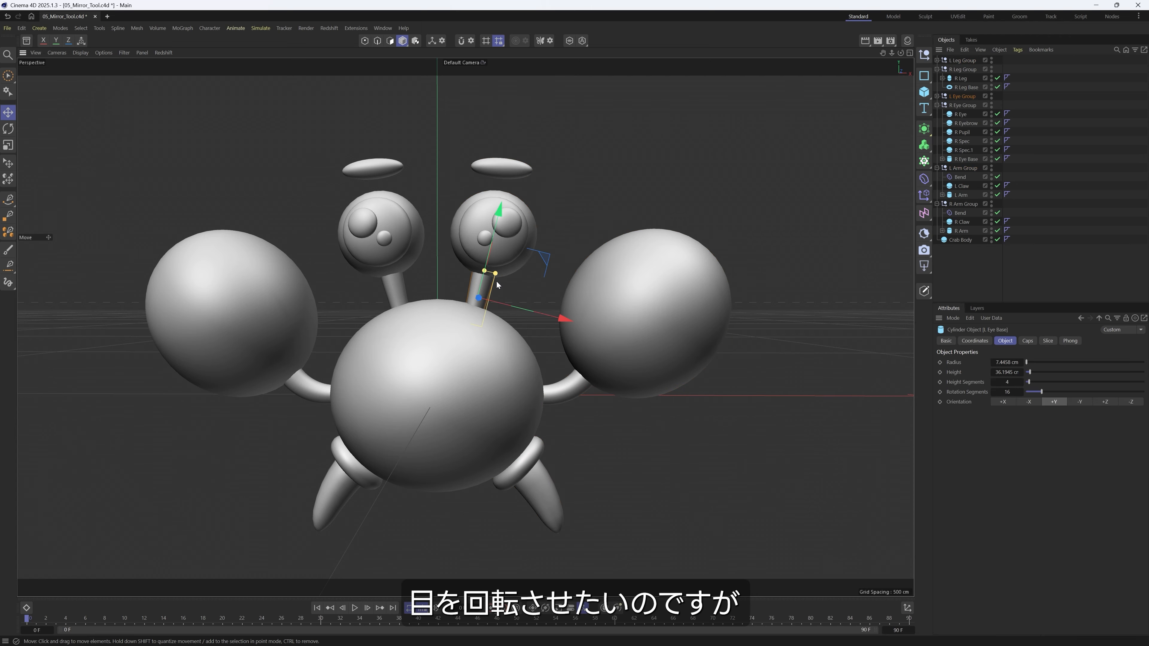
pyautogui.click(962, 96)
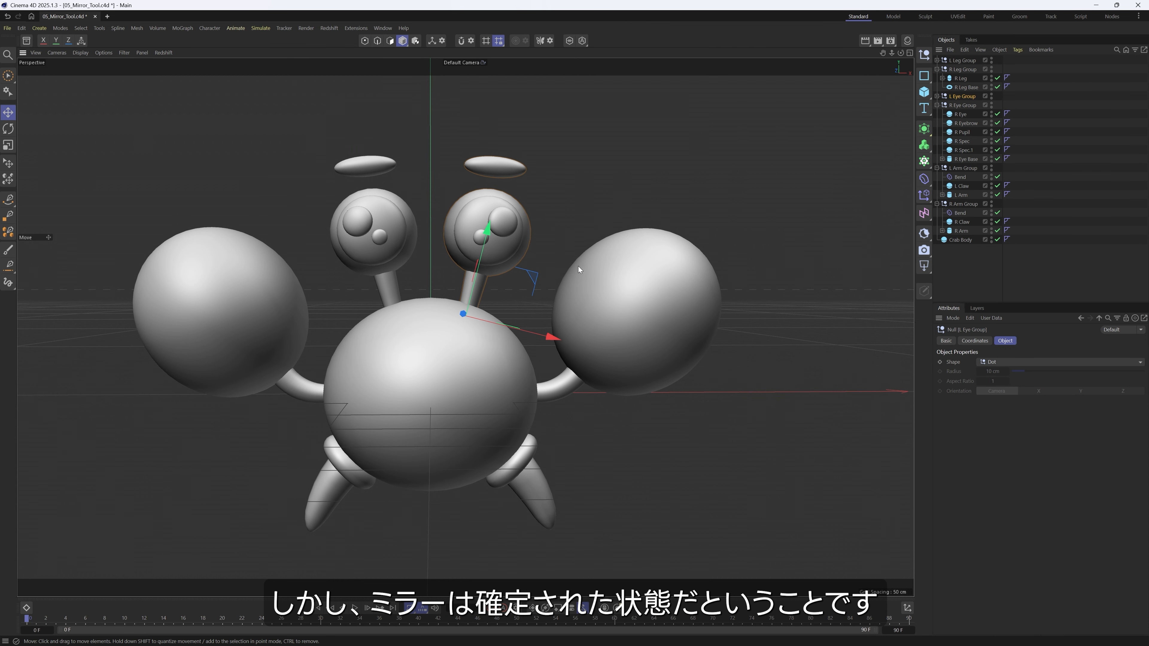
pyautogui.press('r')
pyautogui.moveTo(632, 266); pyautogui.dragTo(708, 211)
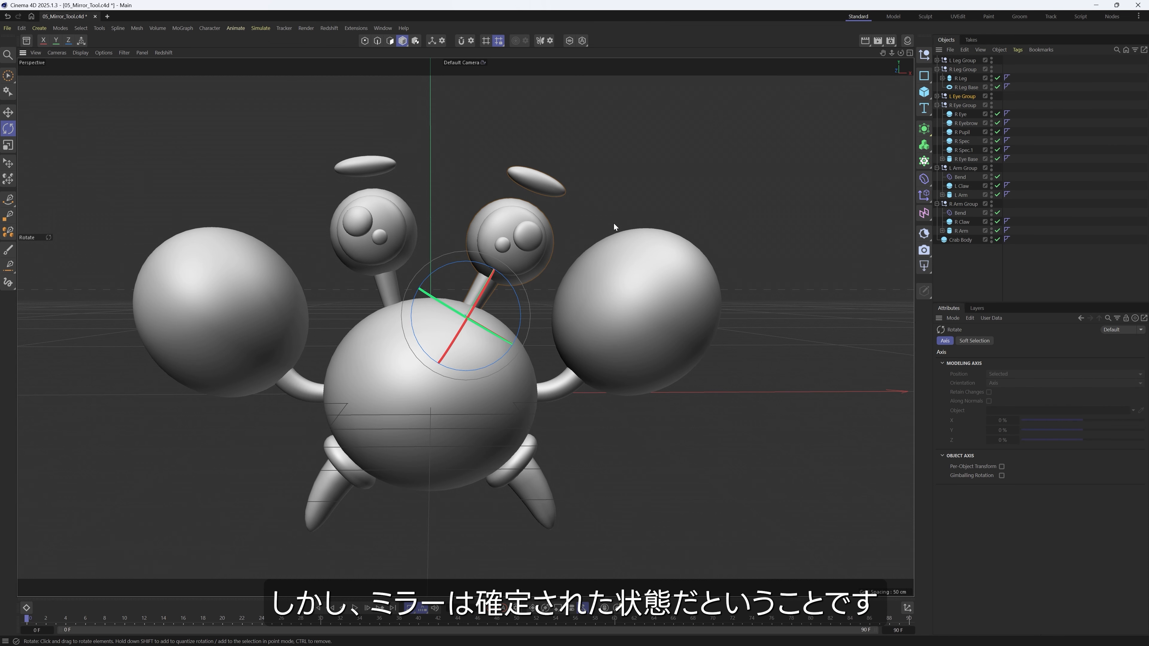
# - Move the L Eye Group outward from the crab's centre, and undo both this move and the preceding rotation
pyautogui.press('e')
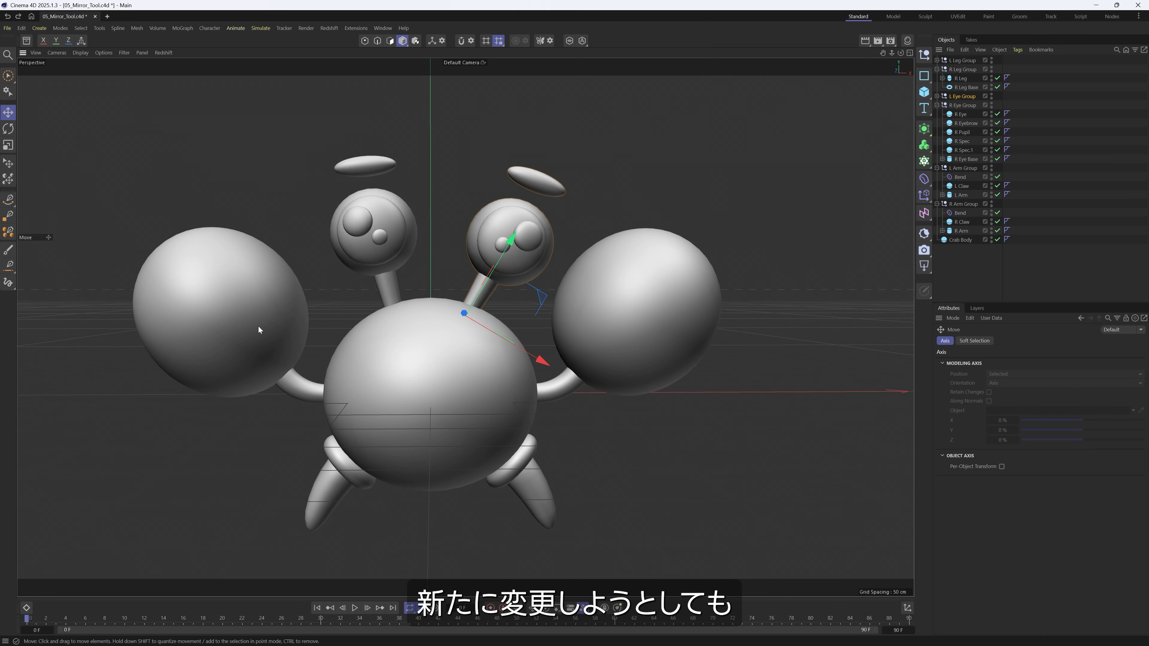
pyautogui.moveTo(524, 289); pyautogui.dragTo(596, 252)
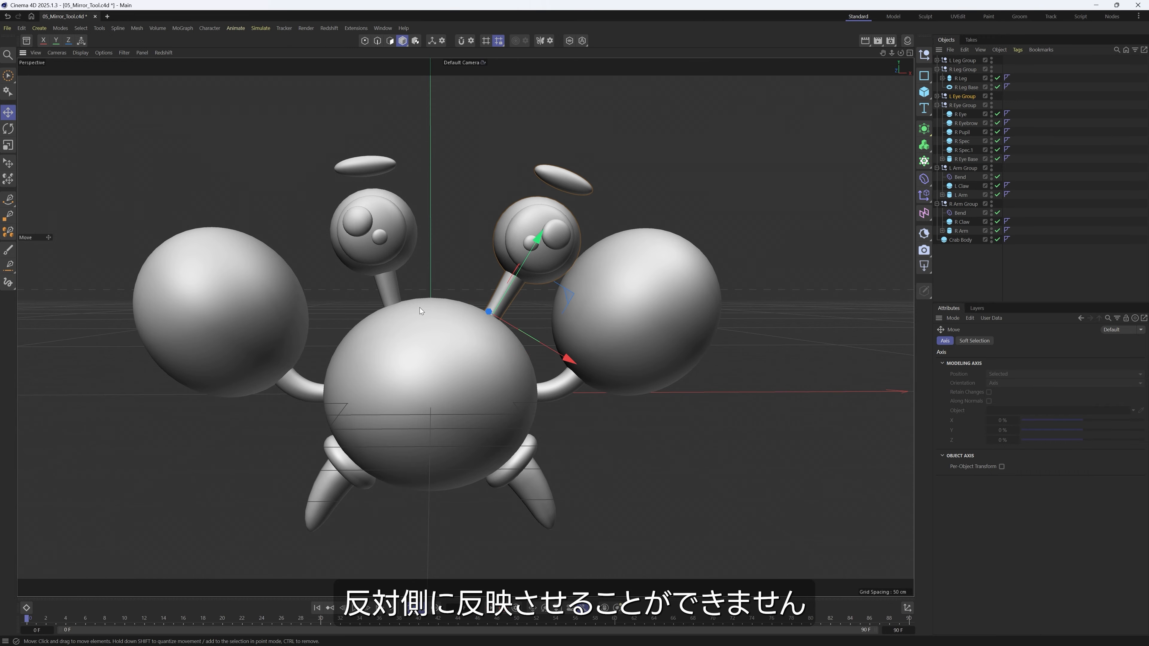
pyautogui.hotkey('ctrl', 'z')
pyautogui.hotkey('ctrl', 'z')
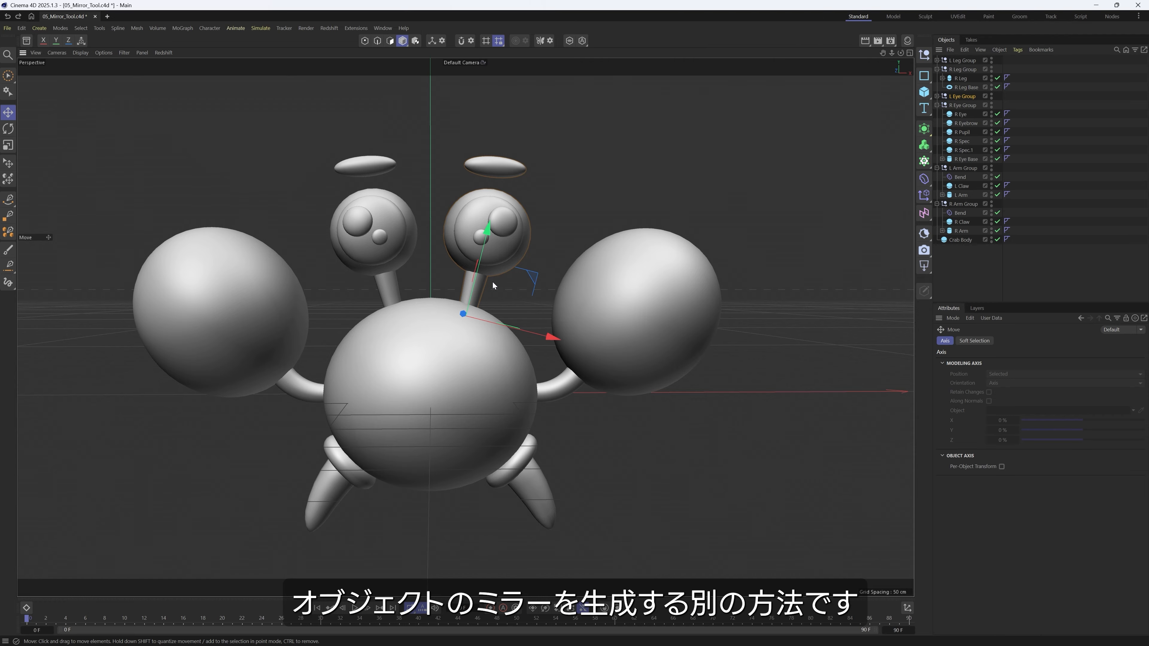
# - Collapse the R Eye and L Arm groups in the hierarchy, and delete the R Eye Group
pyautogui.click(937, 105)
pyautogui.click(937, 114)
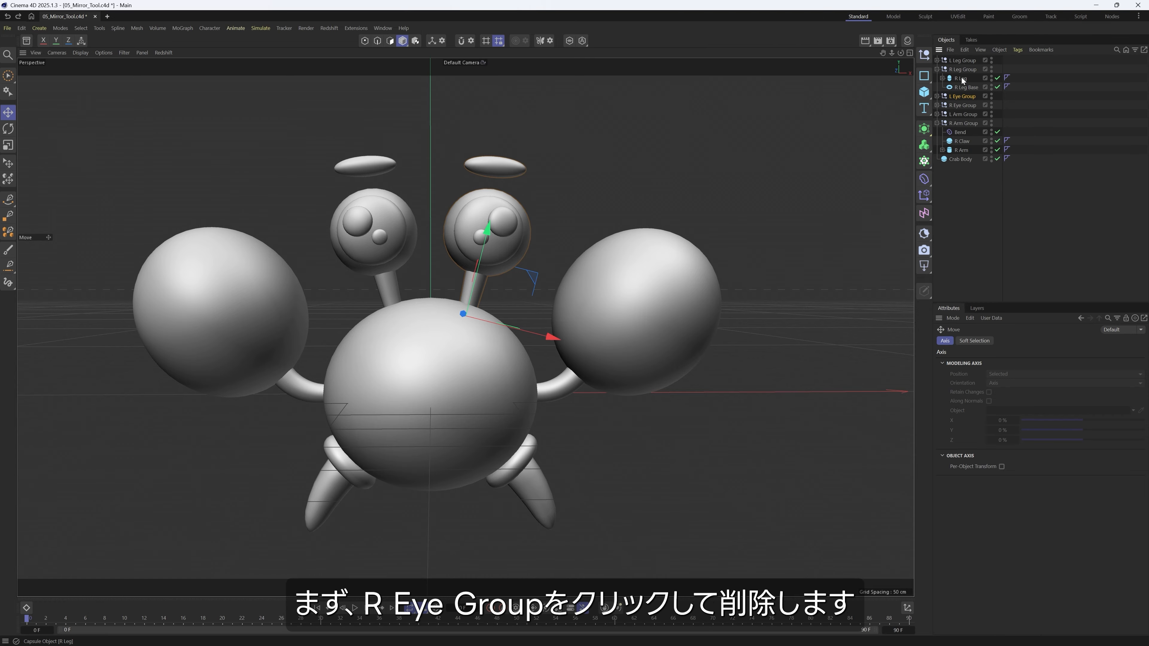
pyautogui.click(963, 105)
pyautogui.press('Delete')
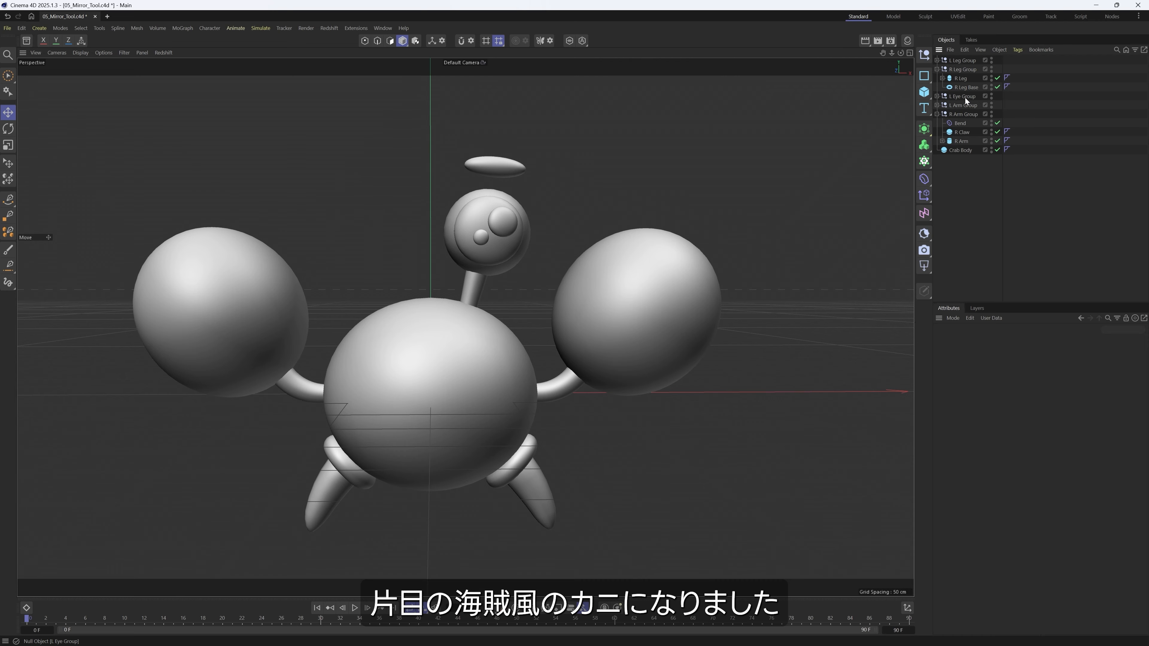
# - Look over the generator and deformer objects, and add a Symmetry generator to the scene
pyautogui.click(962, 97)
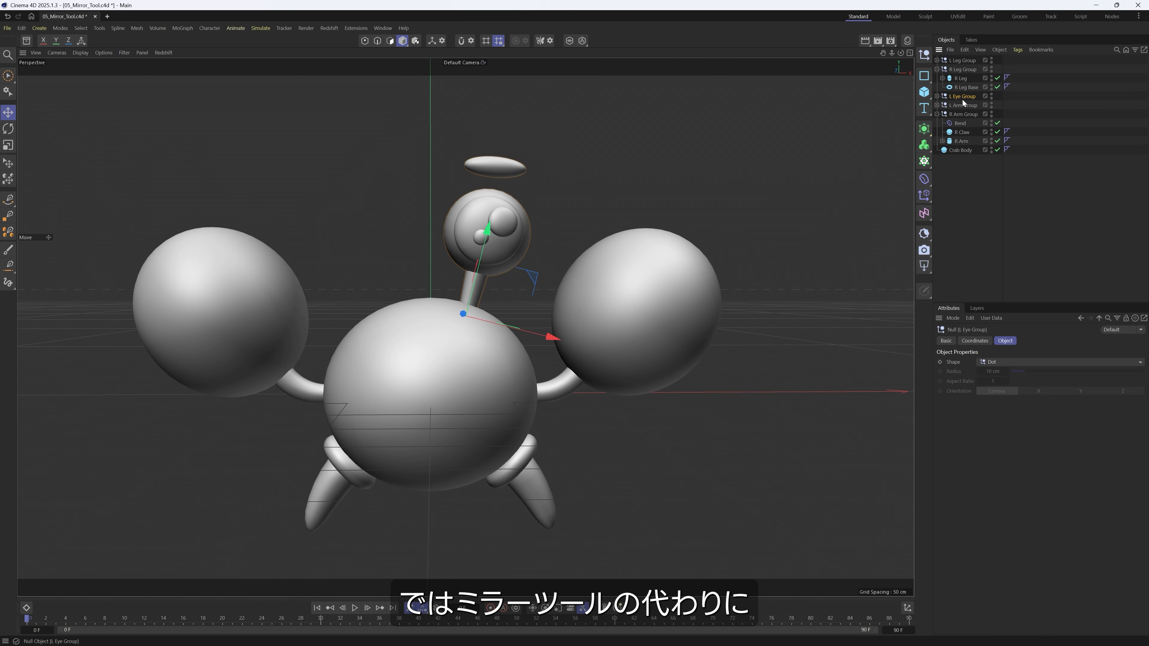
pyautogui.click(925, 129)
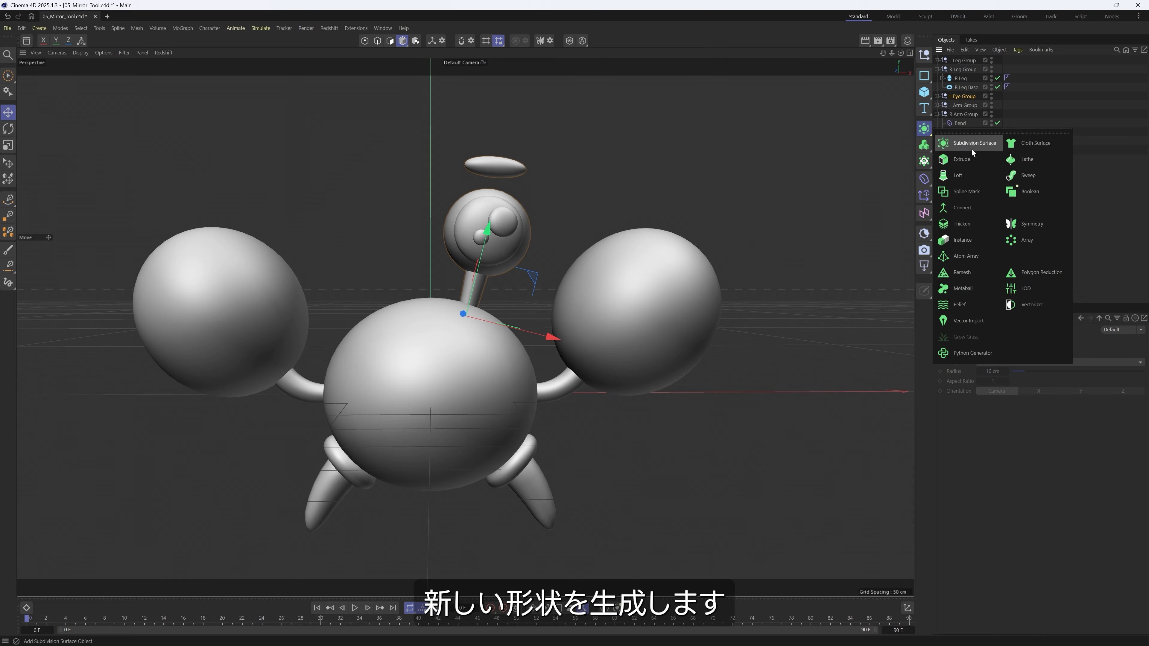
pyautogui.click(924, 180)
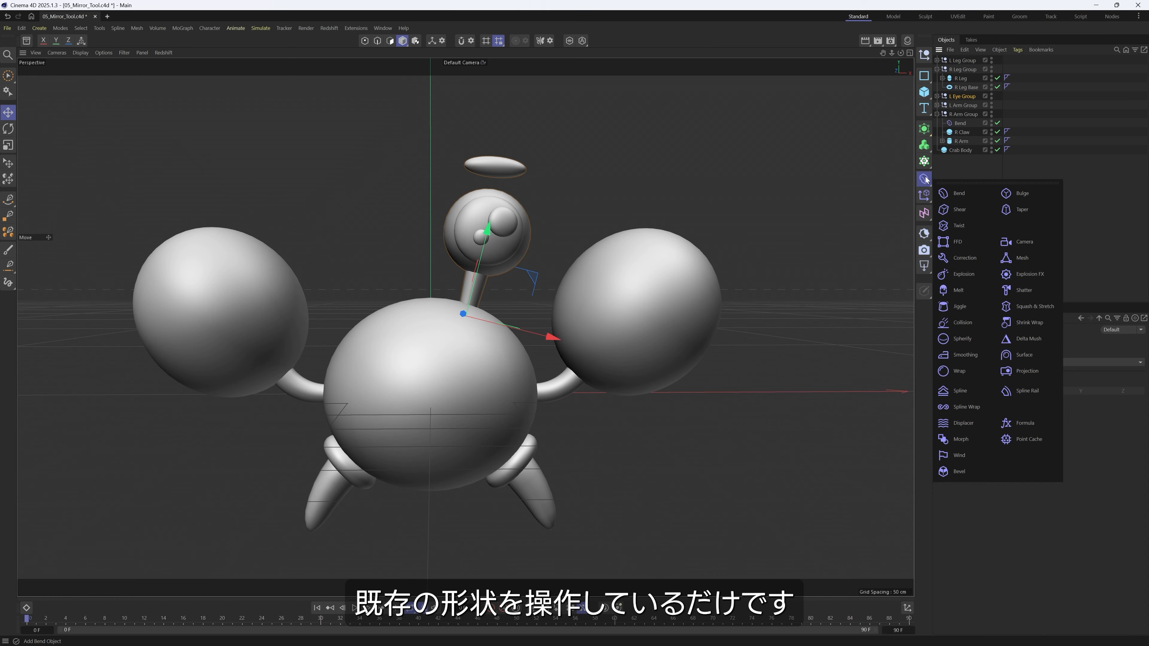
pyautogui.click(924, 131)
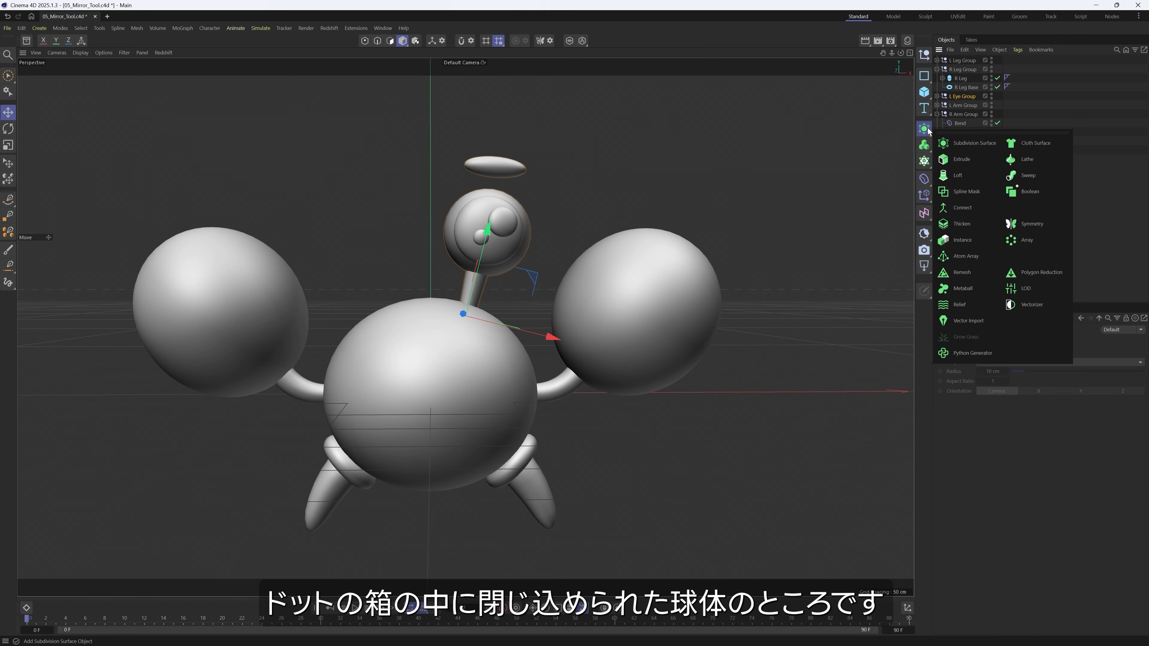
pyautogui.click(1032, 225)
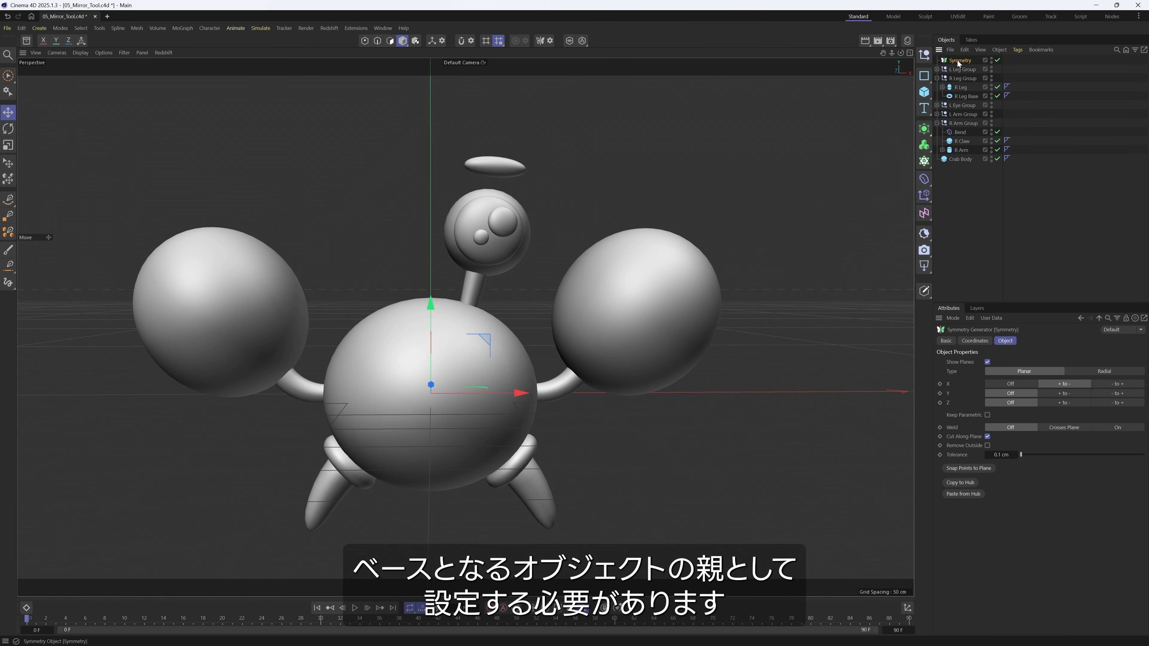
# - Make the L Eye Group a child of the Symmetry object, and show the Symmetry object's properties
pyautogui.click(955, 104)
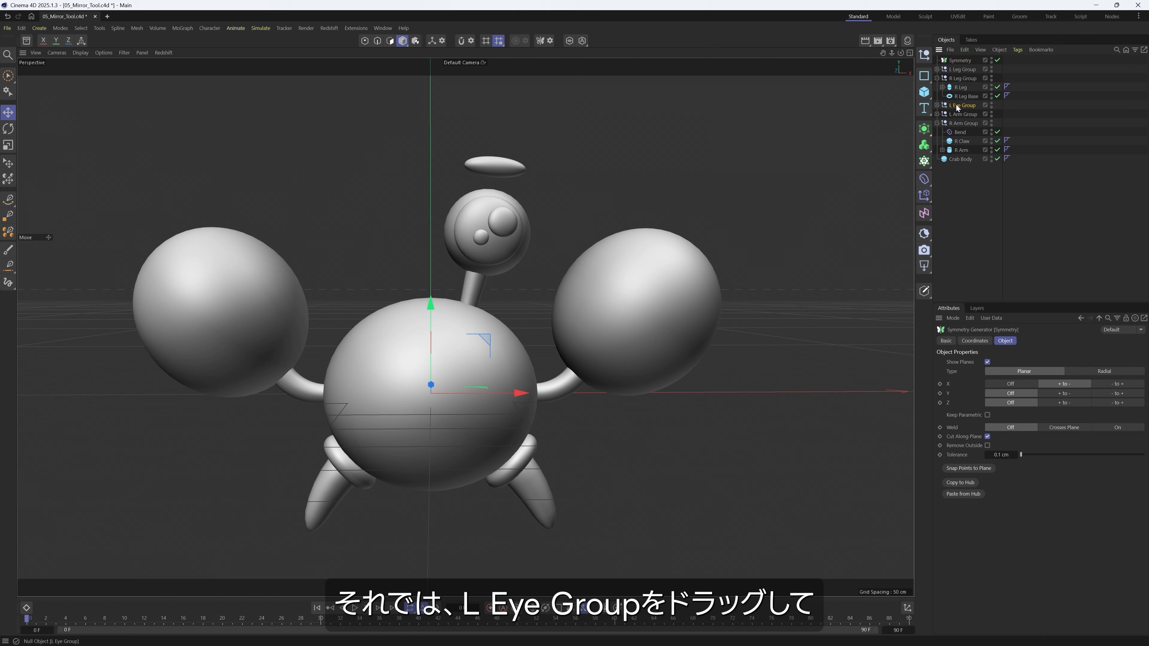
pyautogui.moveTo(955, 104)
pyautogui.mouseDown()
pyautogui.moveTo(973, 83)
pyautogui.moveTo(961, 60)
pyautogui.mouseUp()
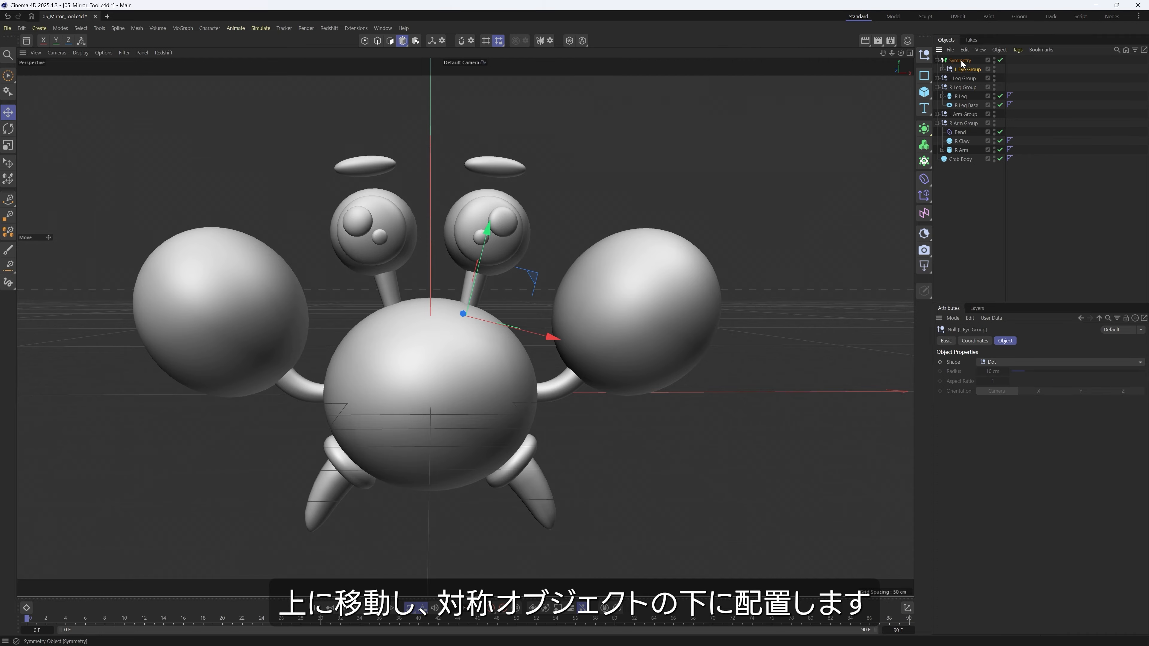
pyautogui.moveTo(961, 66); pyautogui.dragTo(968, 67)
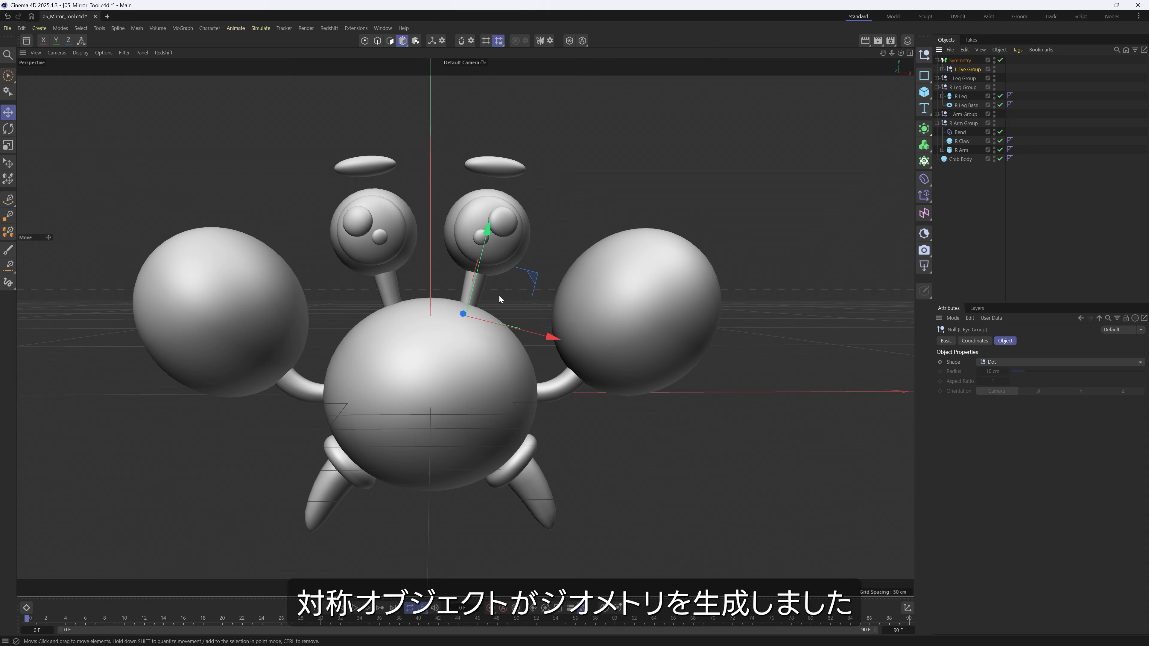
pyautogui.click(958, 60)
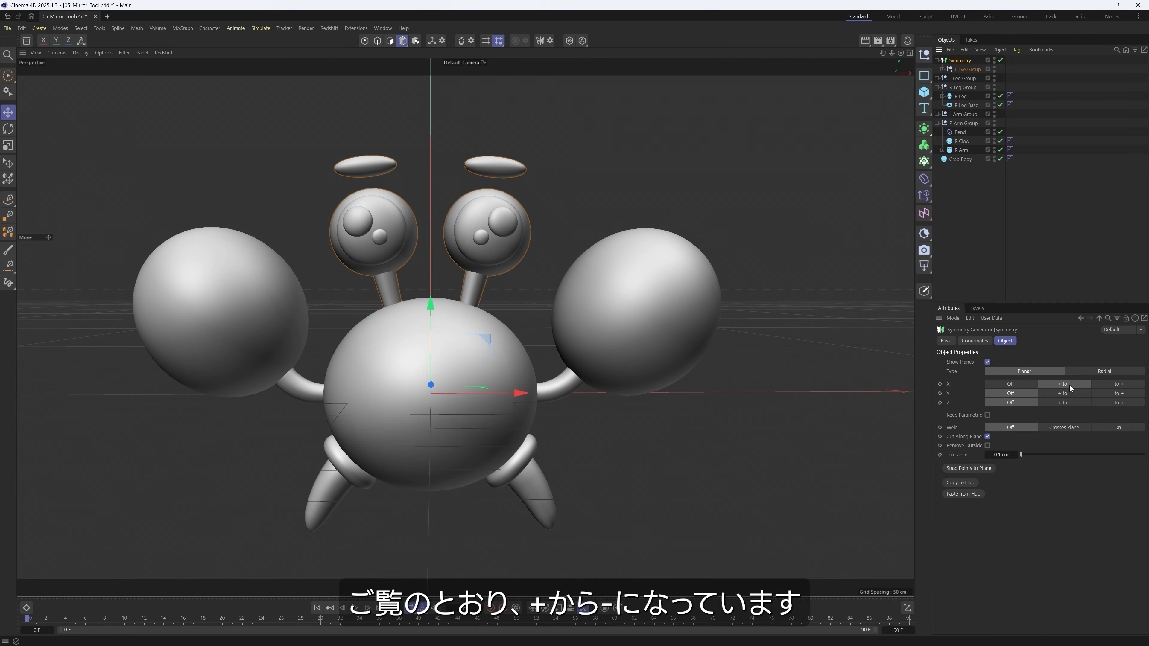
# - Select the L Eye Group inside Symmetry and adjust its rotation so both eyes tilt slightly outward
pyautogui.click(959, 69)
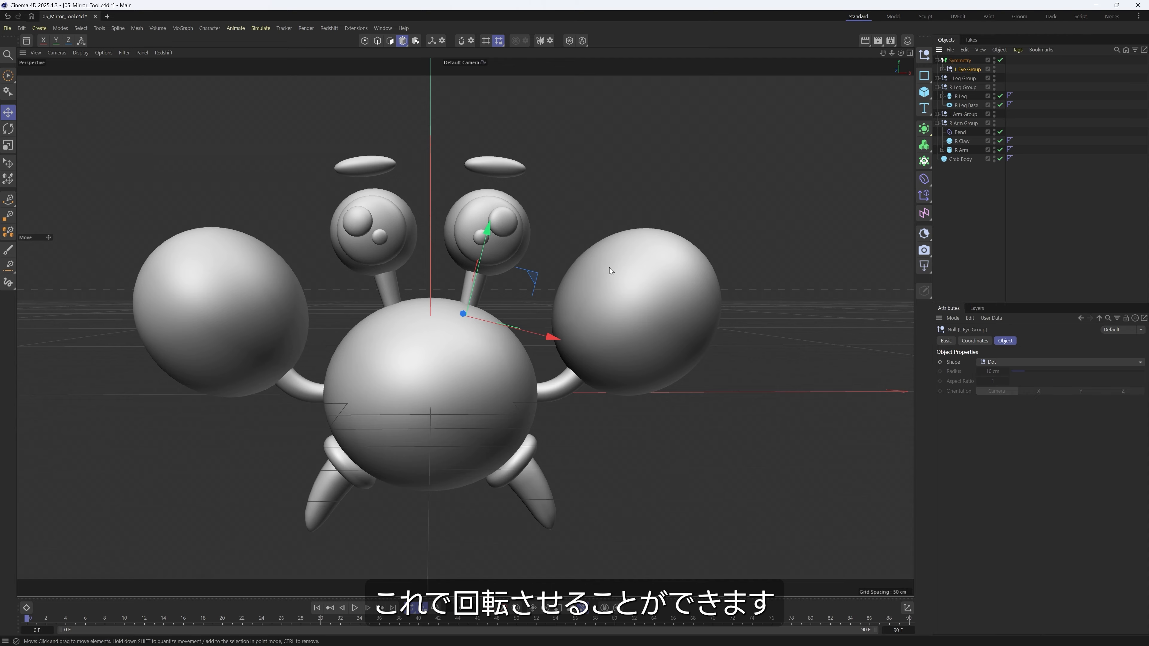
pyautogui.press('r')
pyautogui.moveTo(560, 262); pyautogui.dragTo(594, 267)
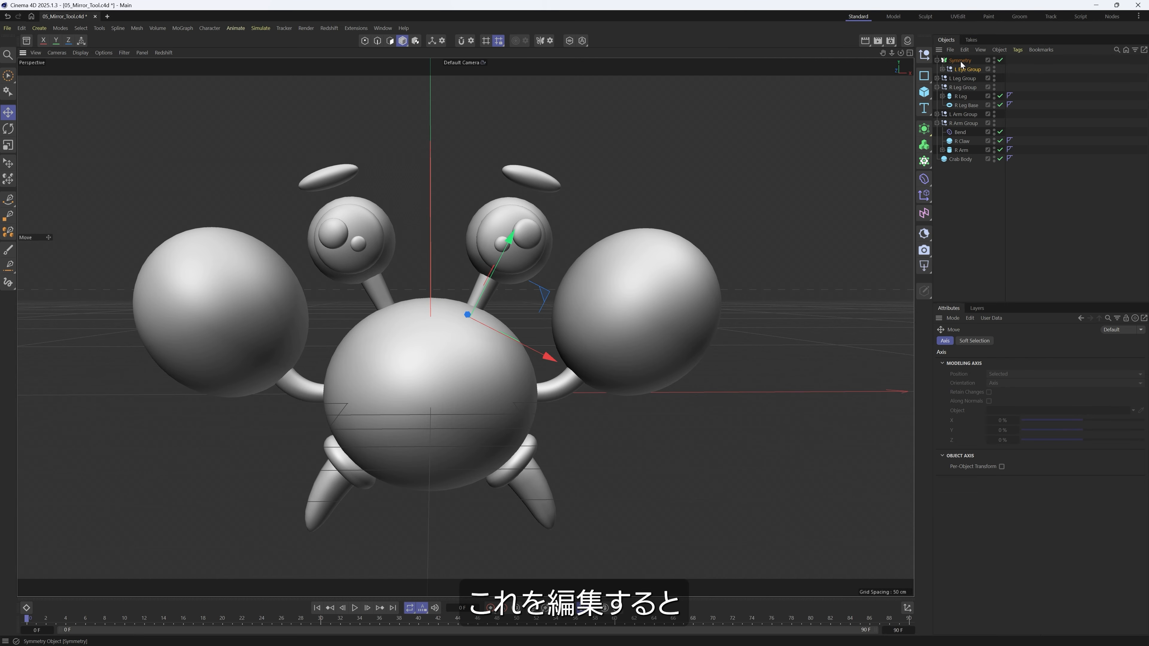
pyautogui.press('r')
pyautogui.moveTo(672, 218); pyautogui.dragTo(668, 215)
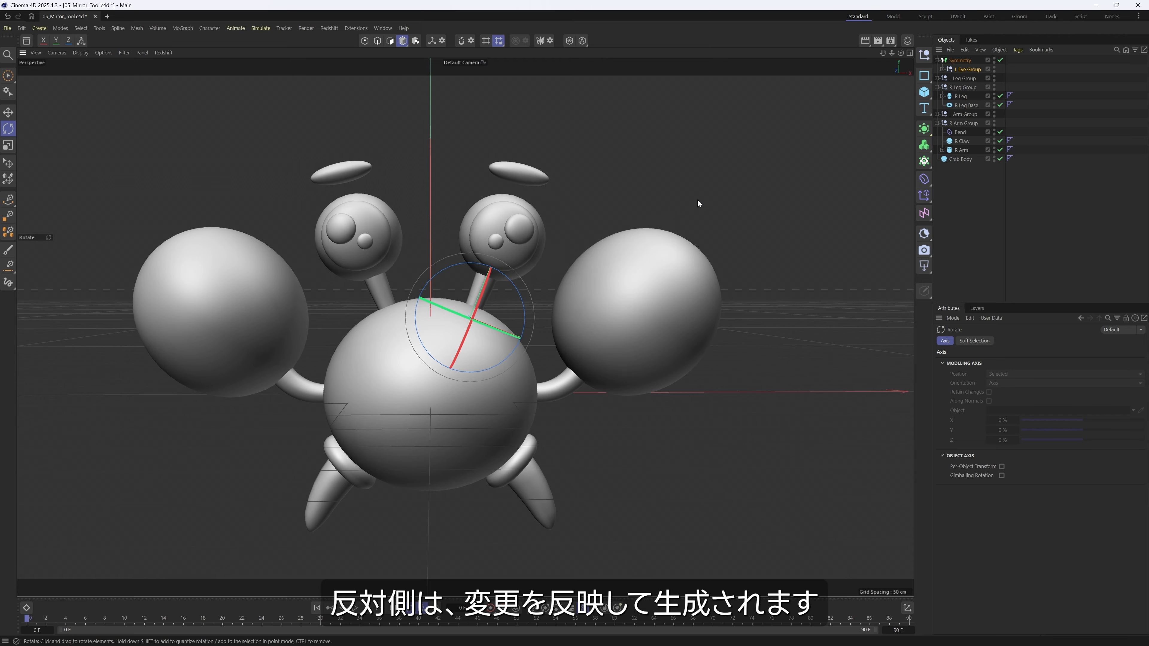
pyautogui.moveTo(594, 201); pyautogui.dragTo(620, 193)
pyautogui.press('e')
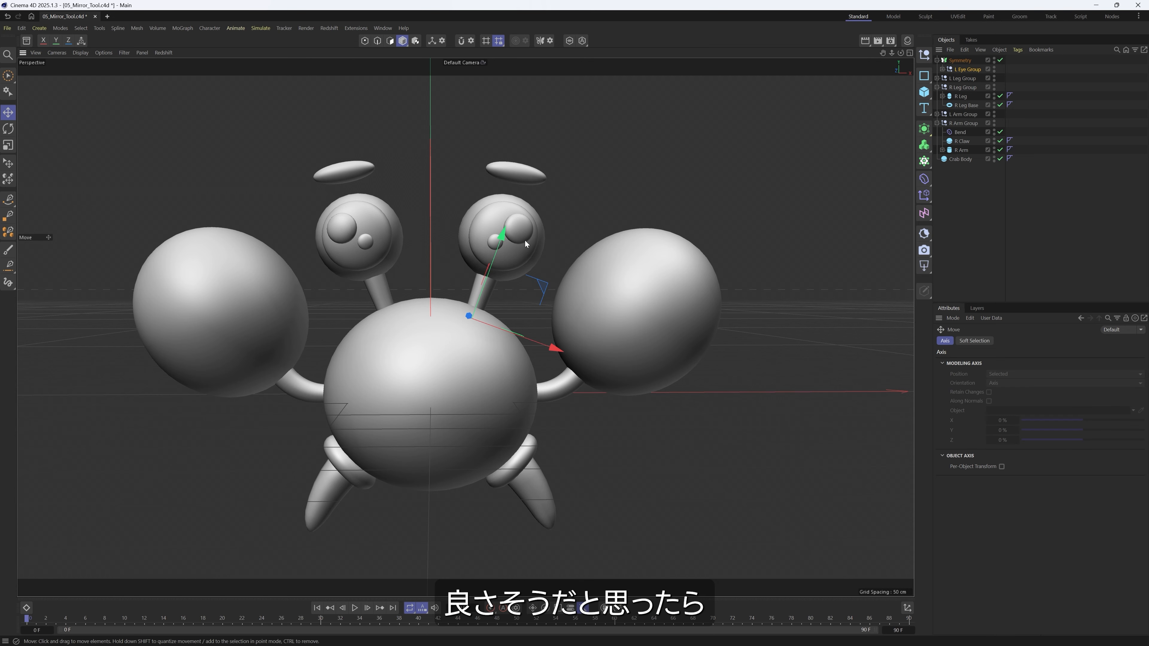
# - Enable Keep Parametric on the Symmetry object, and check the parametric settings of R Arm and R Claw
pyautogui.click(357, 229)
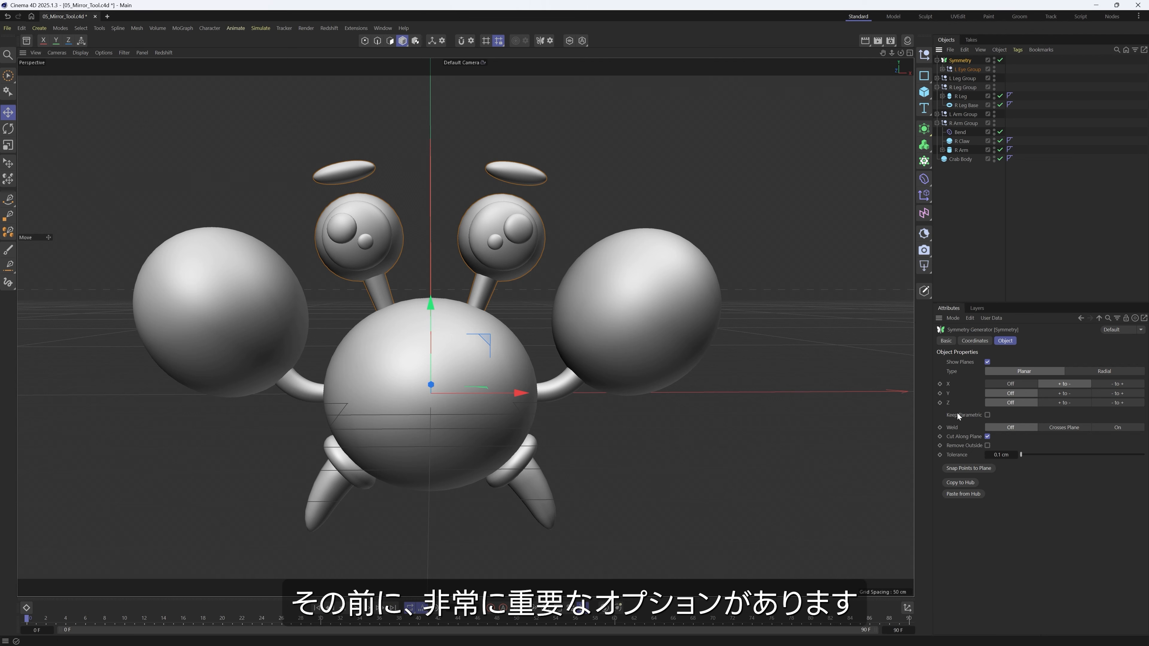
pyautogui.click(987, 416)
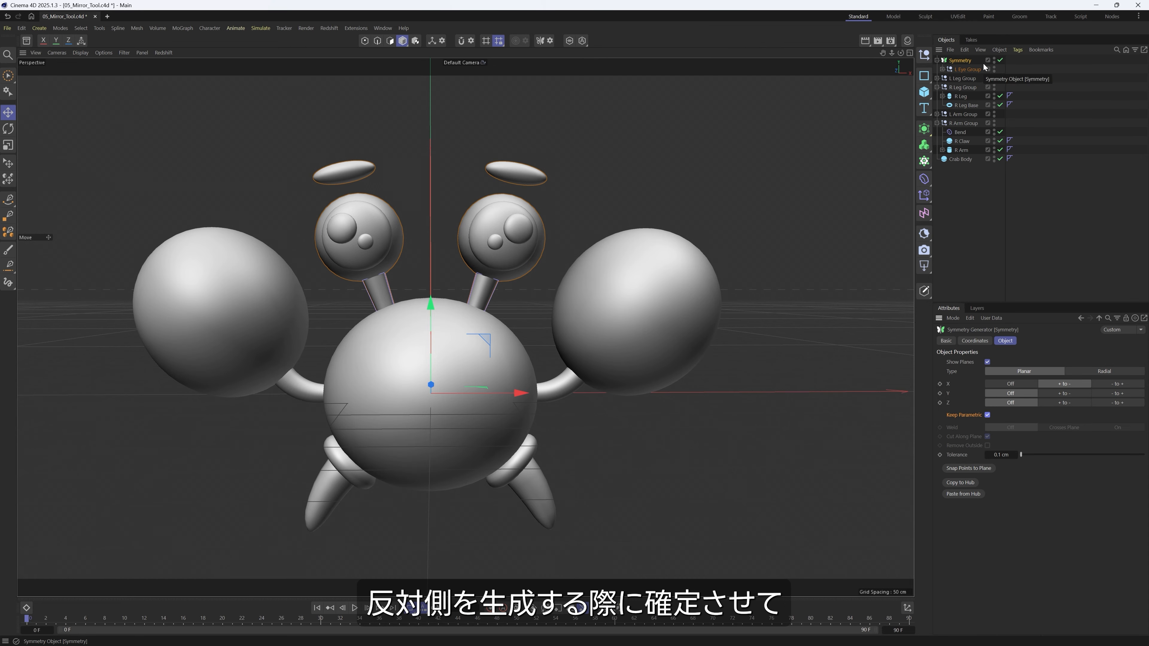
pyautogui.click(962, 141)
pyautogui.click(960, 150)
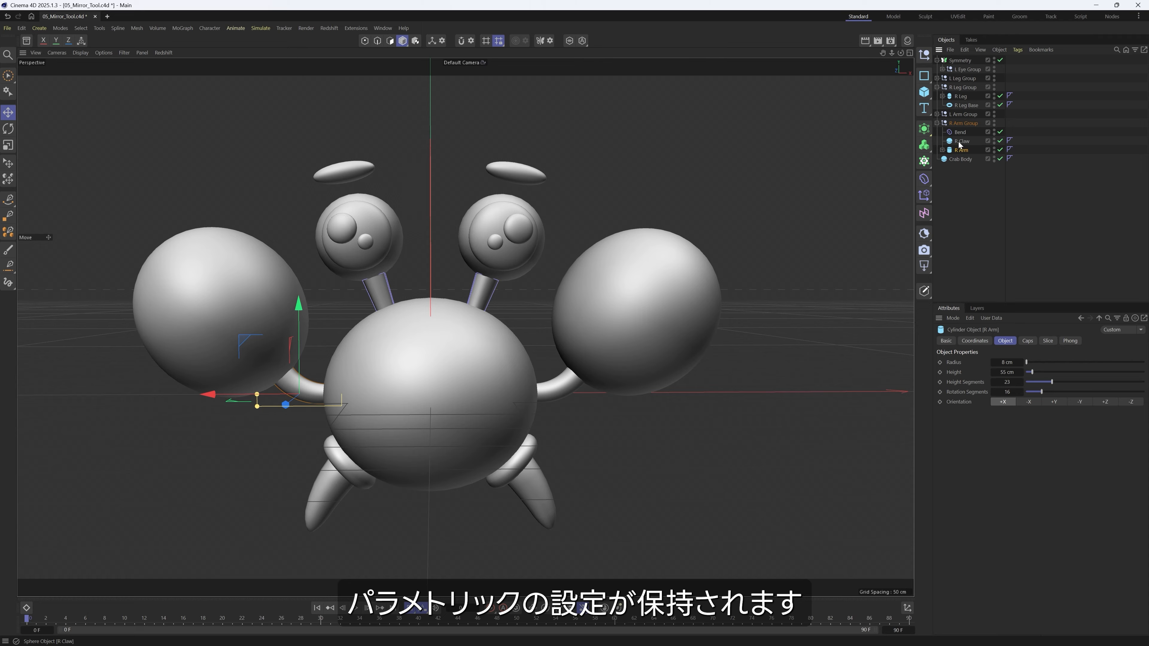
pyautogui.click(960, 141)
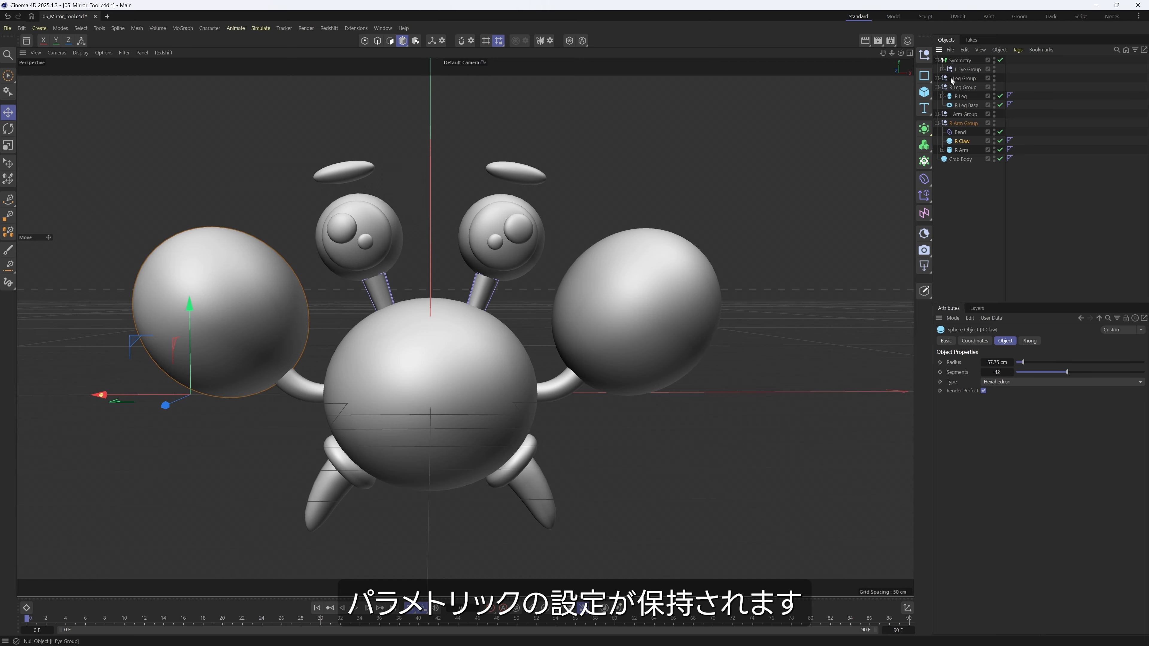
# - Make the Symmetry object editable, and expand it together with both eye groups inside it
pyautogui.click(957, 63)
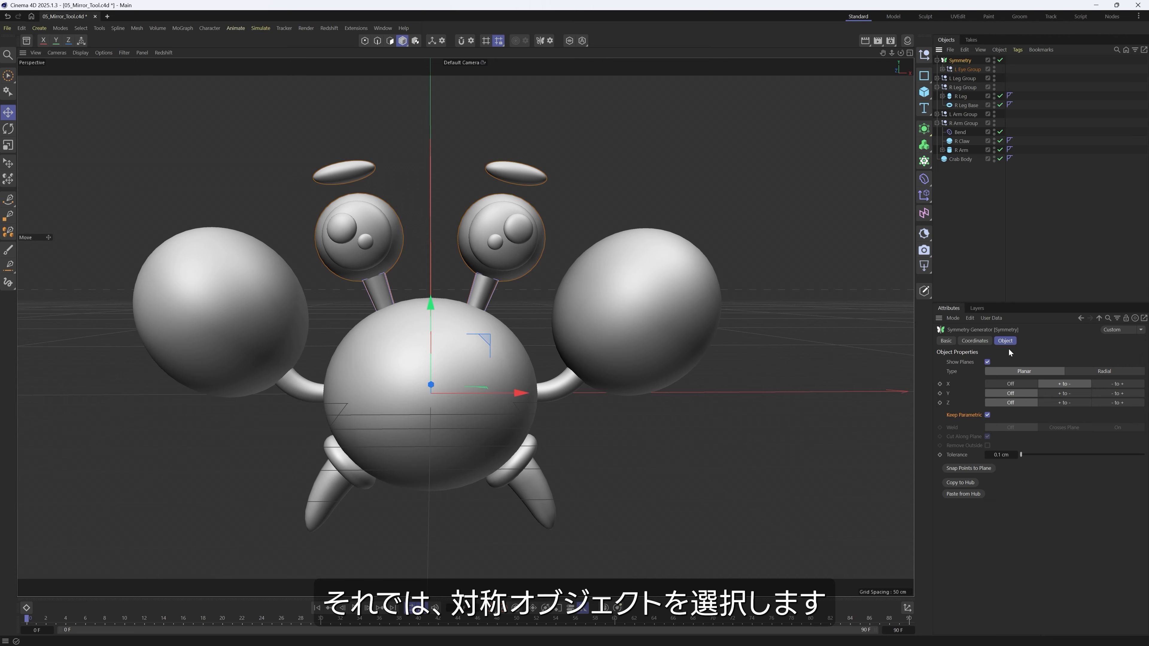
pyautogui.click(924, 292)
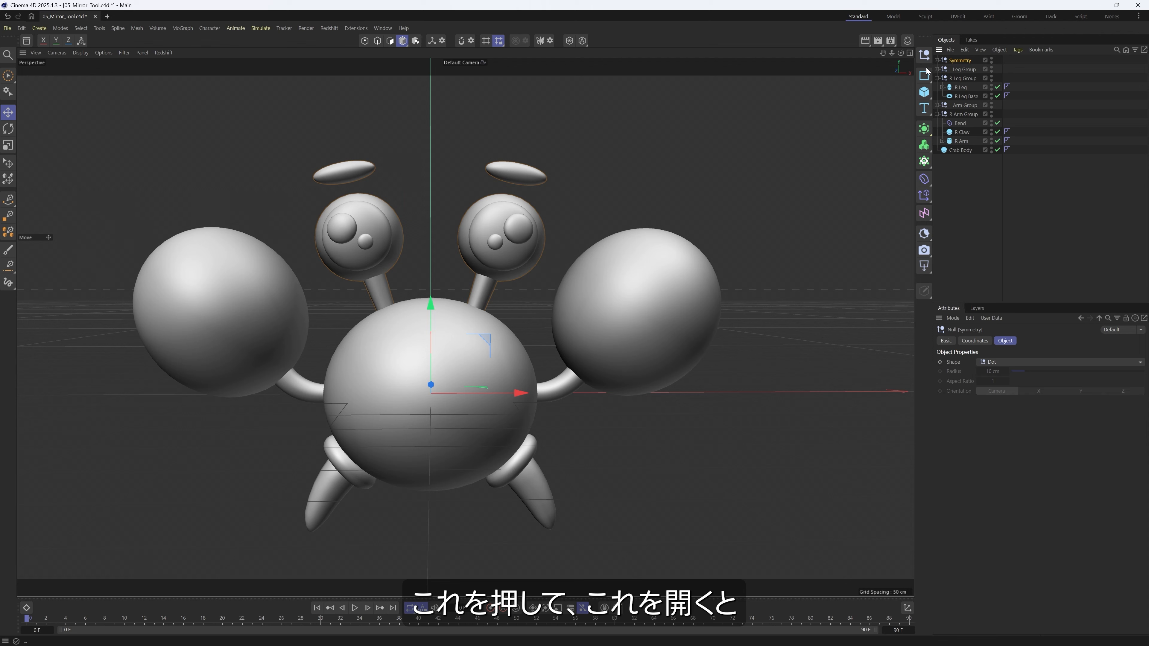
pyautogui.click(937, 60)
pyautogui.click(942, 78)
pyautogui.click(942, 69)
pyautogui.click(962, 71)
# - Delete the mirrored eye group, L Eye Group 2, from the Symmetry null
pyautogui.click(962, 133)
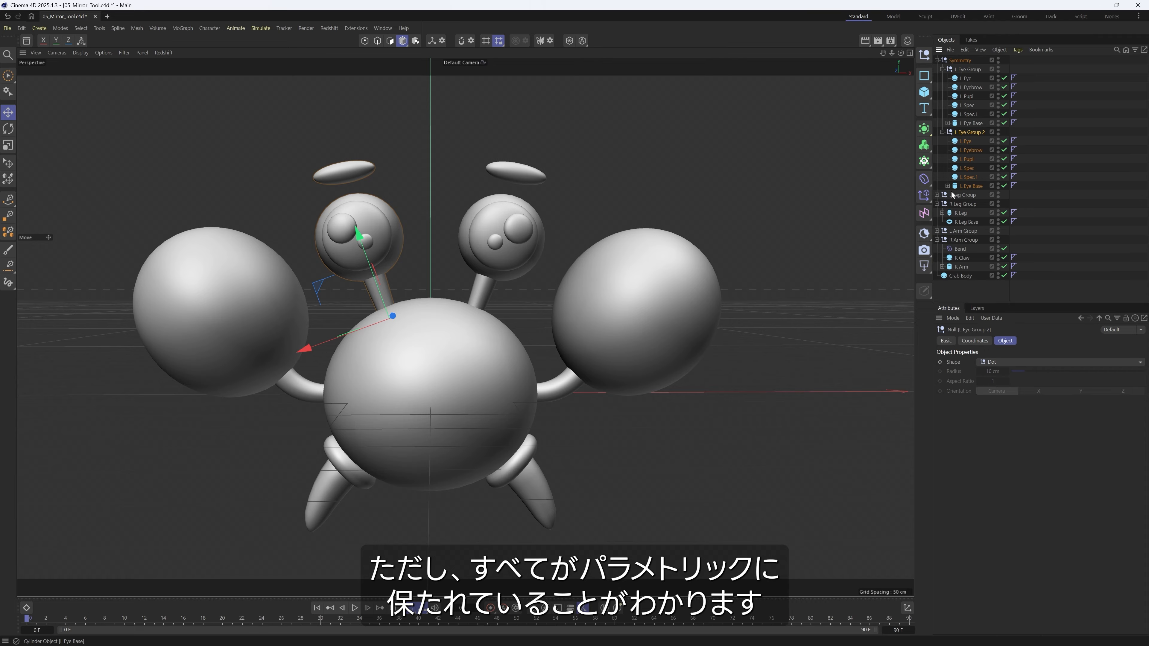
pyautogui.moveTo(470, 262)
pyautogui.mouseDown()
pyautogui.moveTo(460, 242)
pyautogui.moveTo(455, 257)
pyautogui.moveTo(469, 269)
pyautogui.mouseUp()
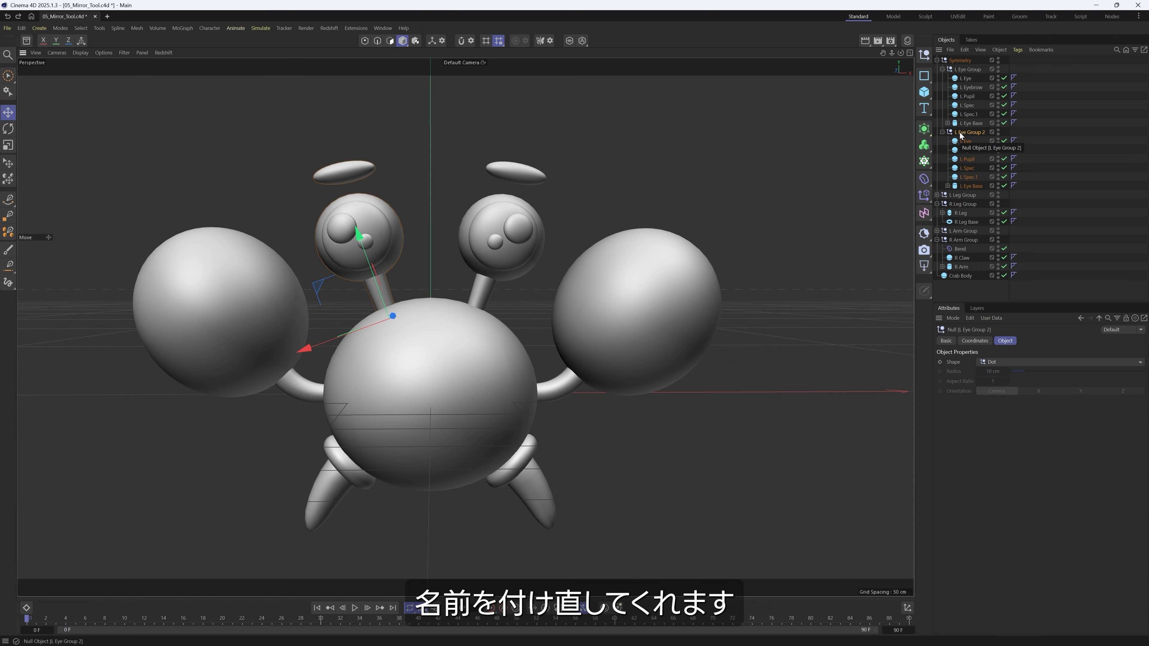
pyautogui.press('Delete')
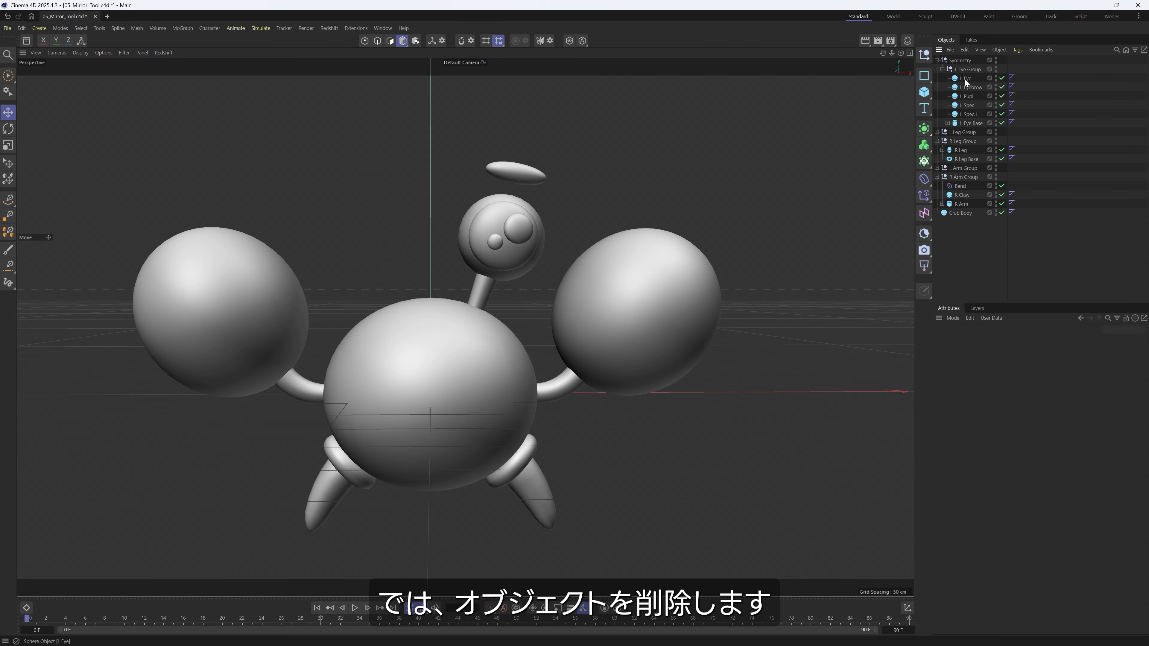
# - Mirror the L Eye Group with the Mirror Tool using its existing settings, and select the new R Eye Group
pyautogui.click(972, 70)
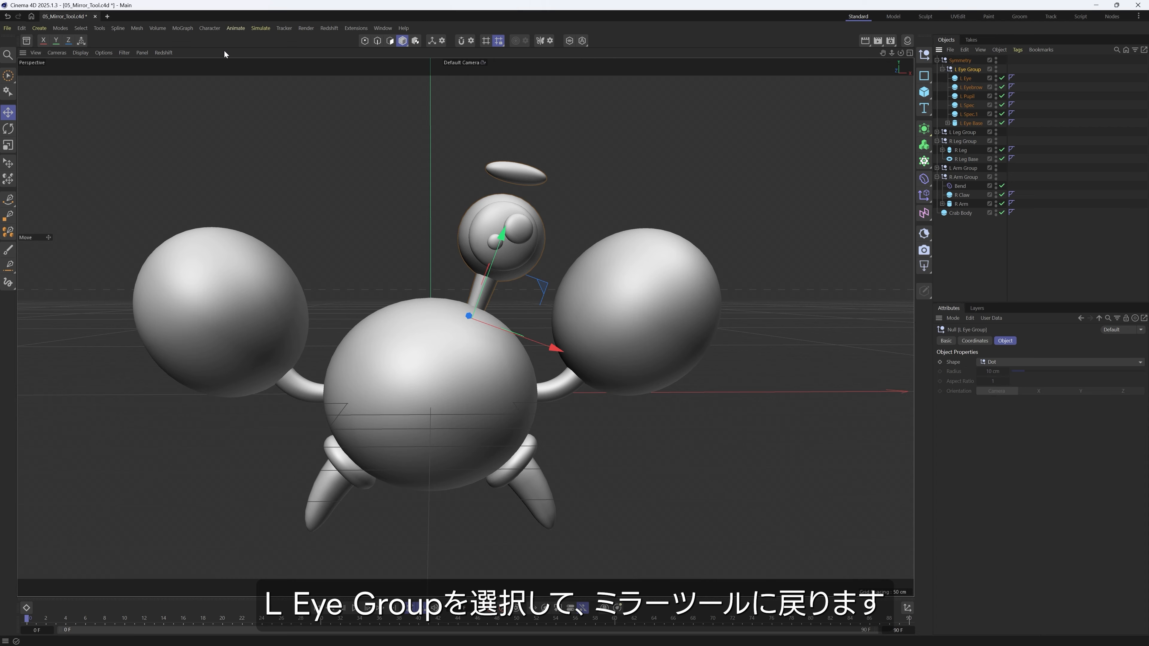
pyautogui.click(207, 28)
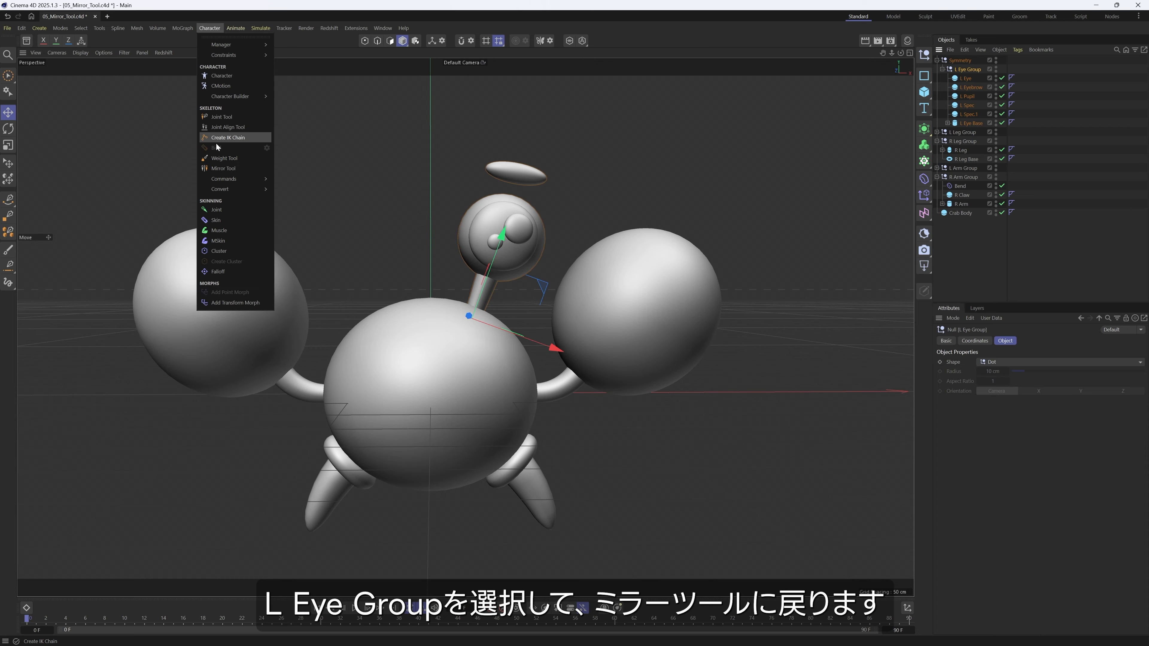
pyautogui.click(223, 168)
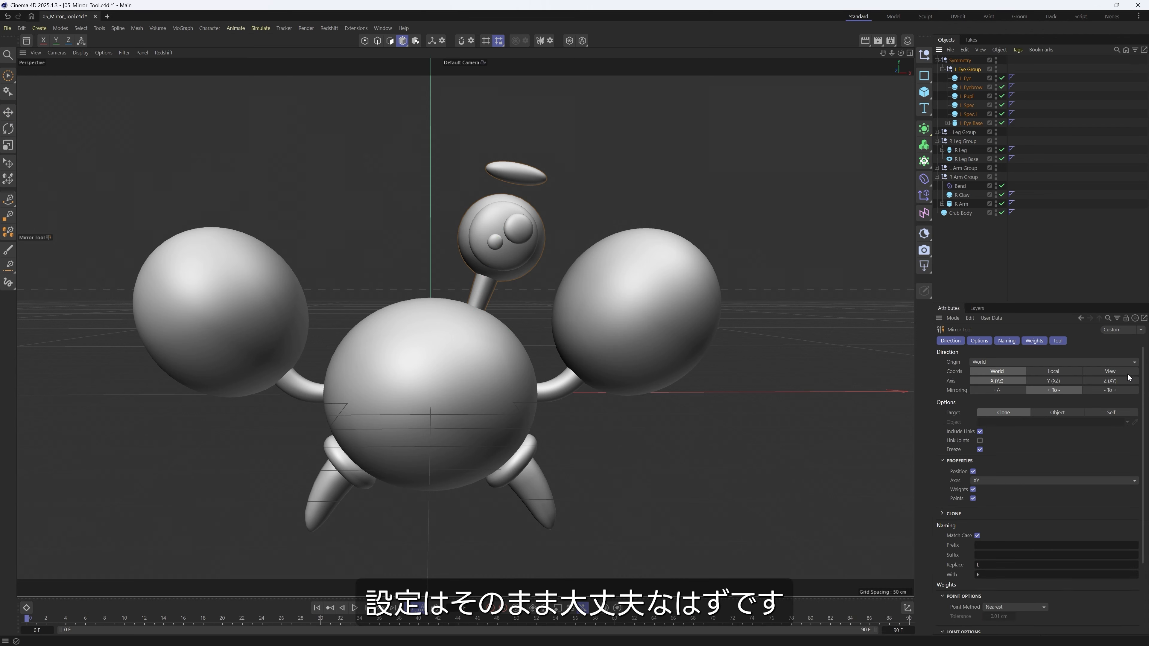
pyautogui.moveTo(1145, 379); pyautogui.dragTo(1145, 449)
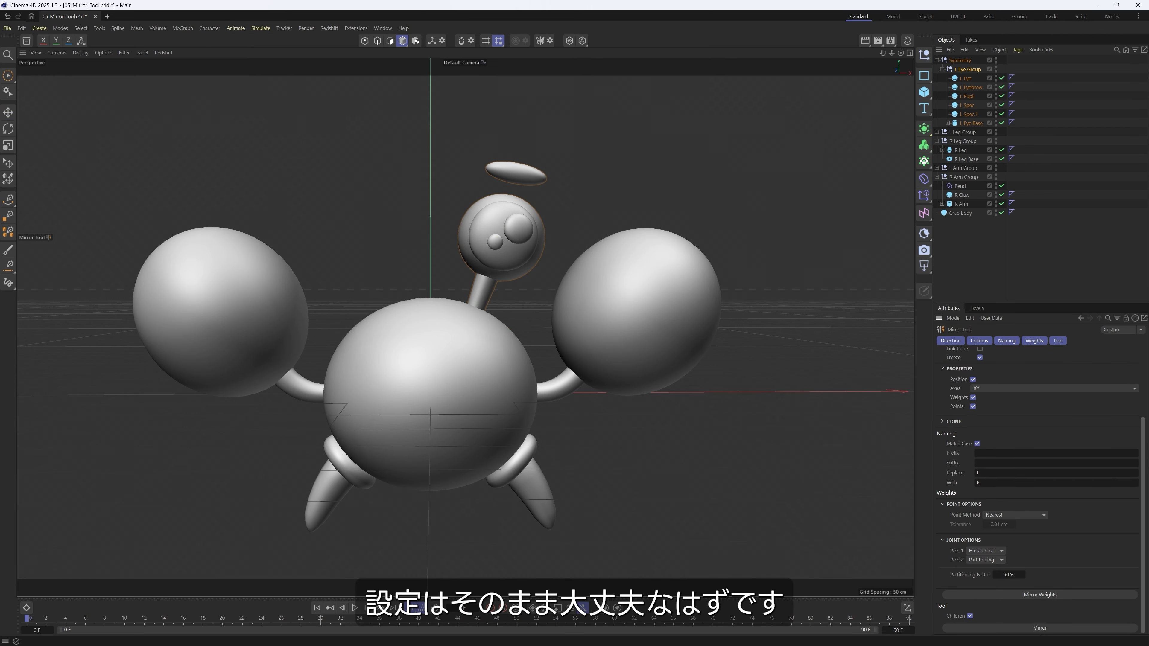
pyautogui.click(1036, 628)
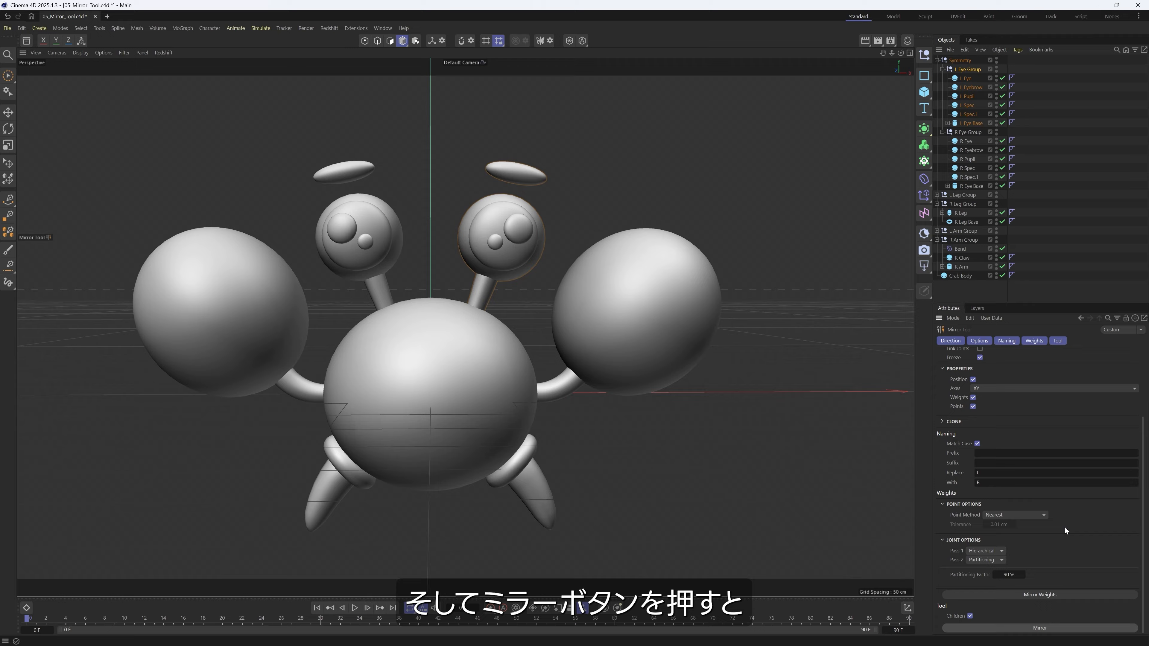
pyautogui.click(967, 133)
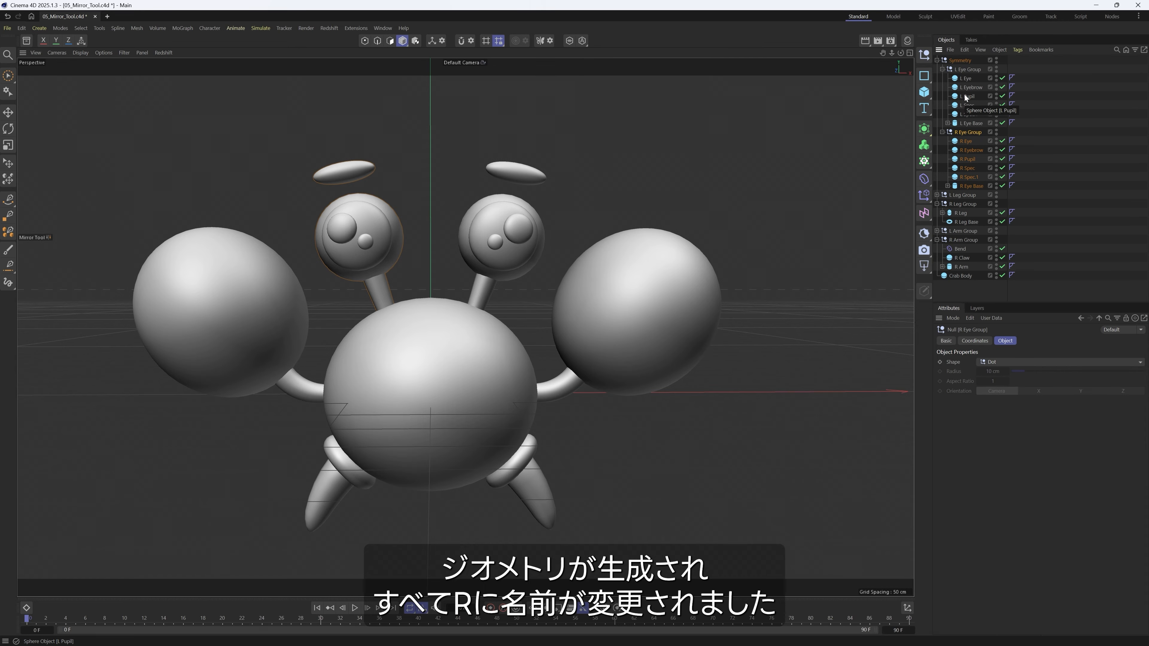
# - Try moving the L Eye Group and R Eye Group out of the Symmetry null, and undo the move
pyautogui.click(959, 61)
pyautogui.click(957, 69)
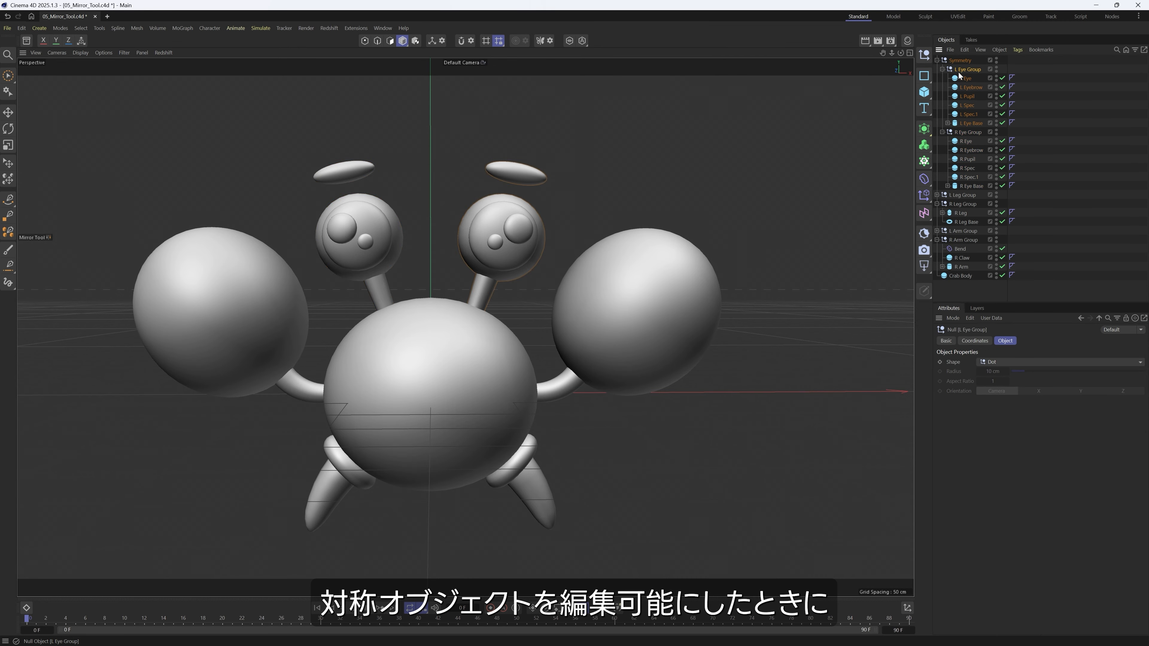
pyautogui.keyDown('shift'); pyautogui.click(970, 132); pyautogui.keyUp('shift')
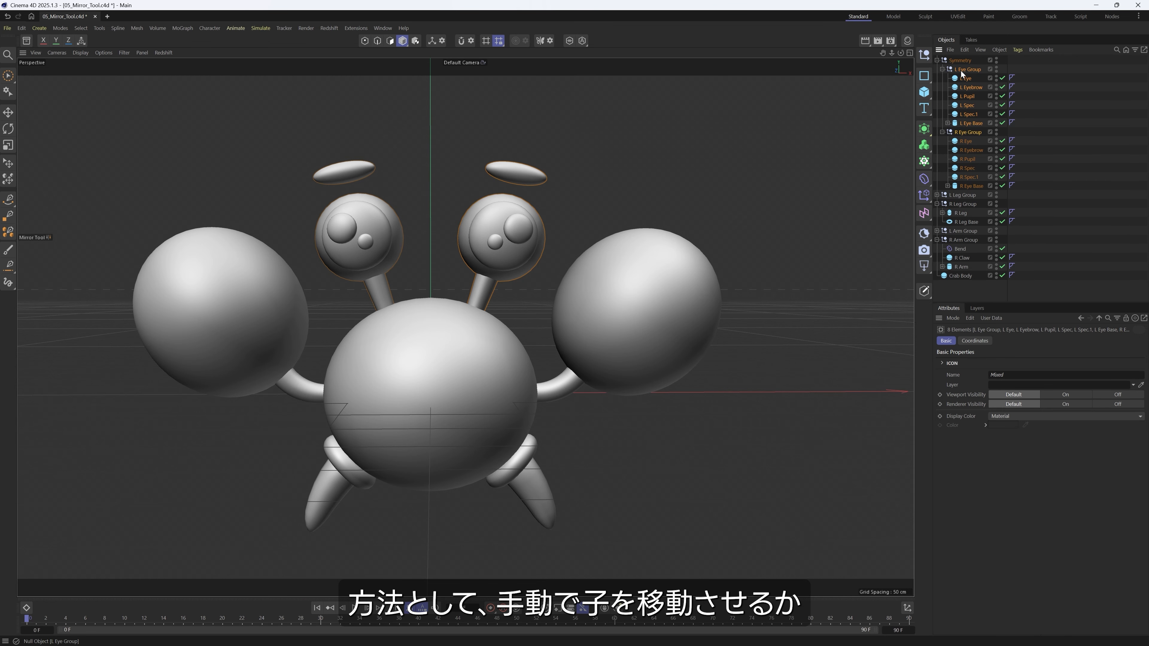
pyautogui.moveTo(963, 71); pyautogui.dragTo(970, 59)
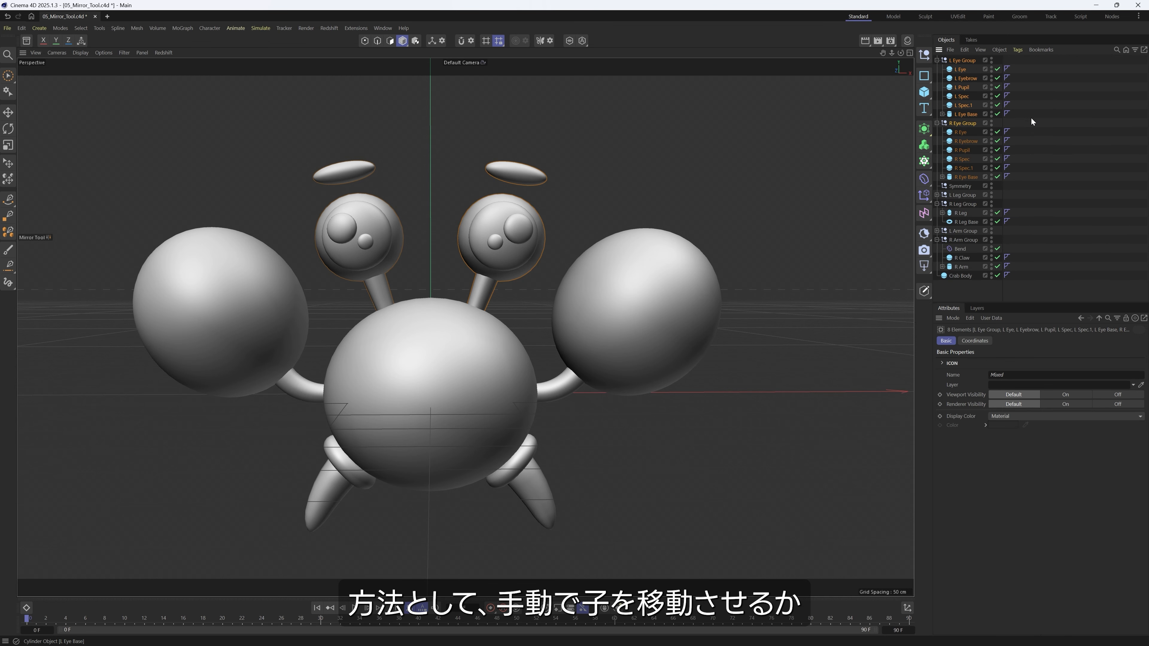
pyautogui.hotkey('ctrl', 'z')
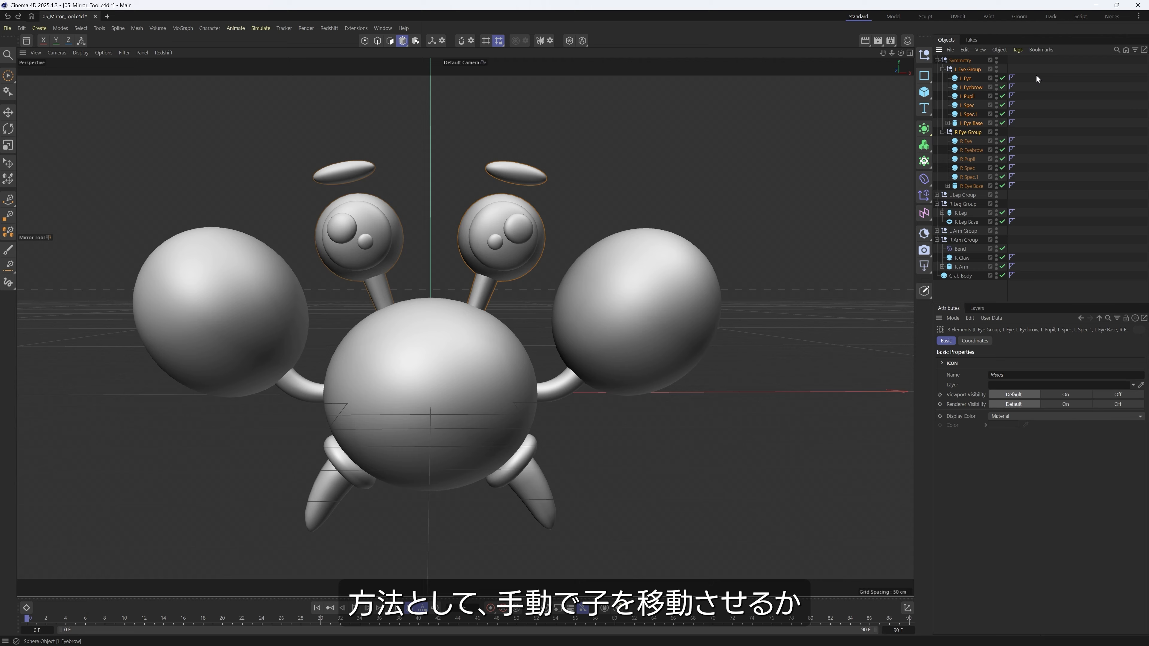
# - Remove the Symmetry null with Delete Without Children, keeping both eye groups in the hierarchy
pyautogui.click(961, 61)
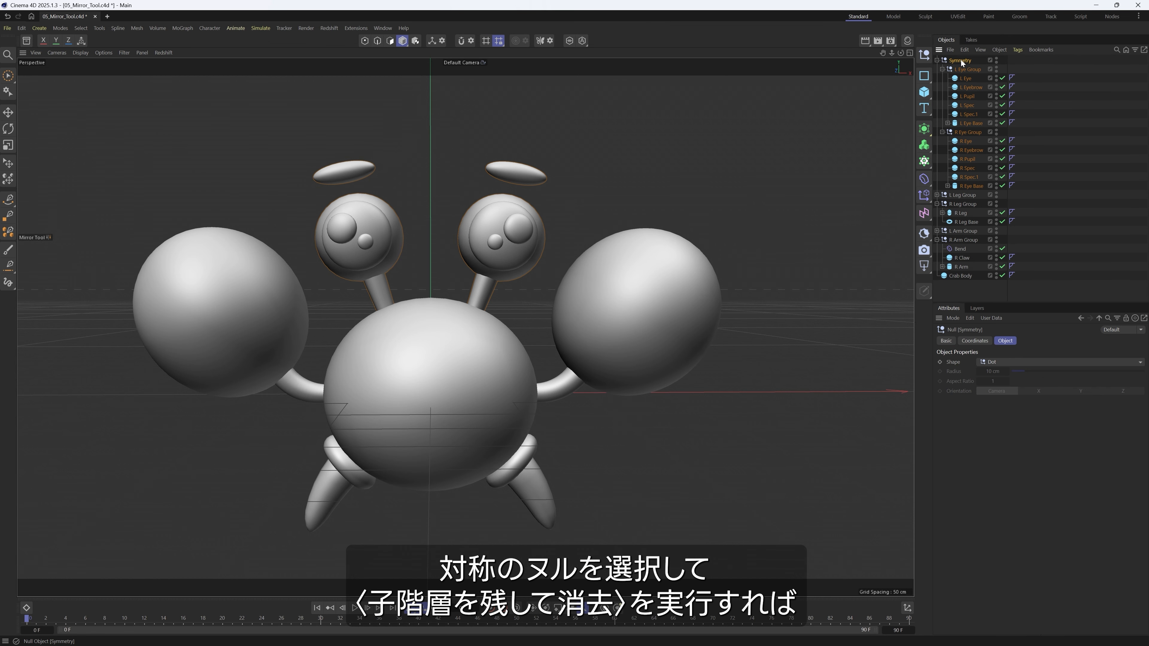
pyautogui.click(999, 49)
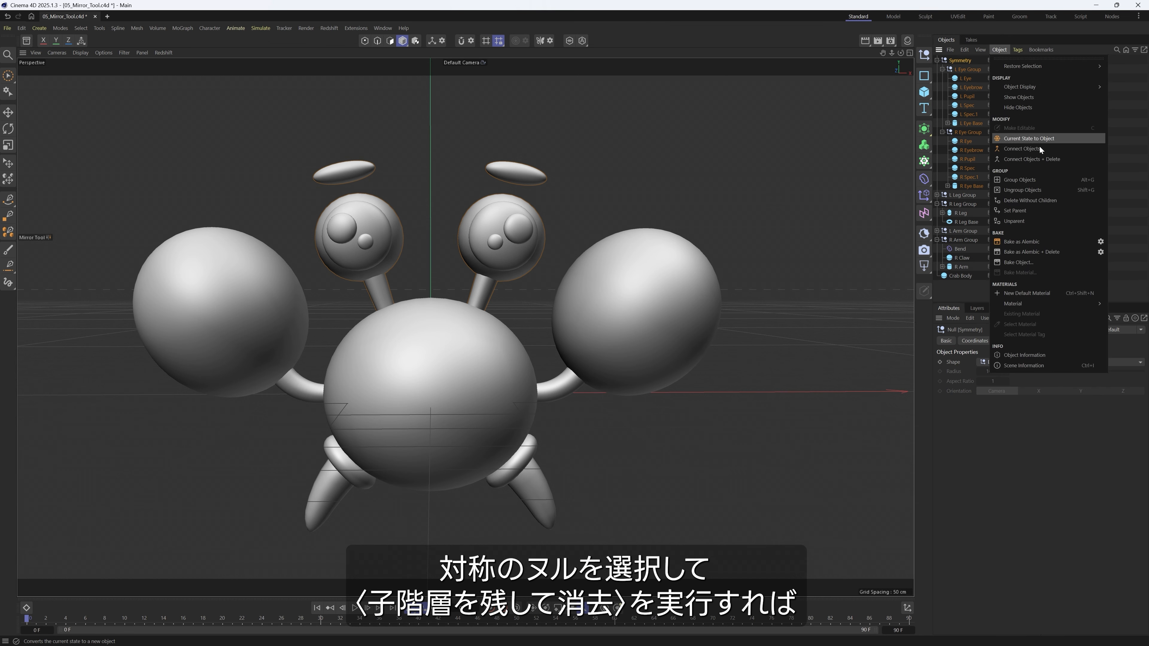
pyautogui.click(1056, 204)
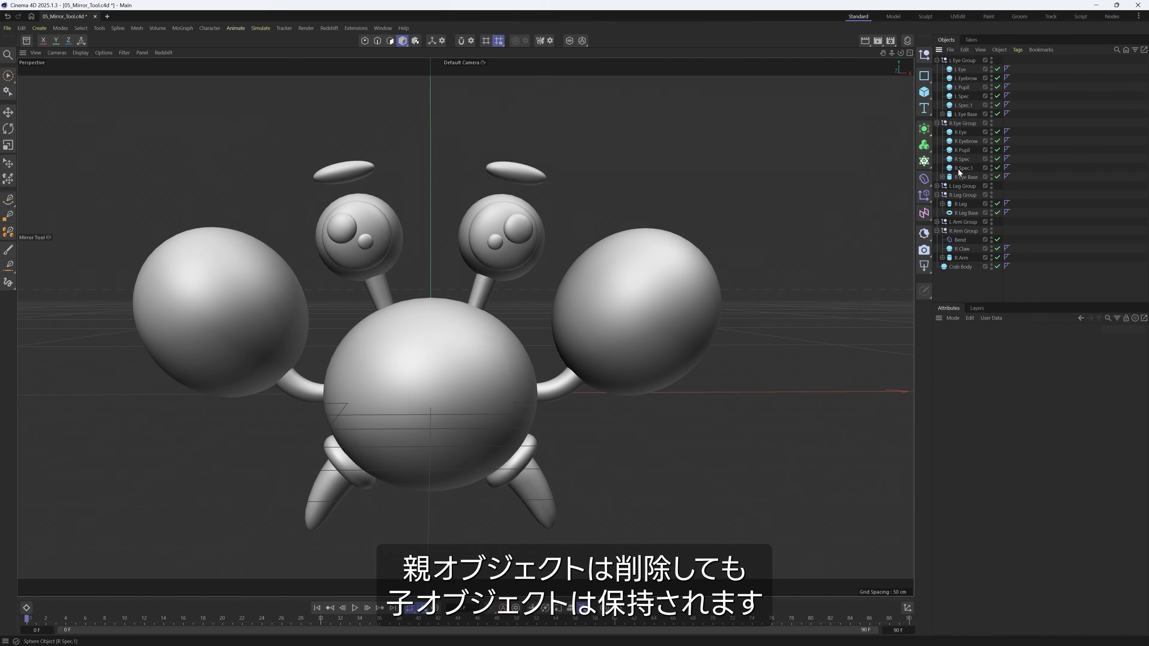
# - Fold all groups in the object hierarchy
pyautogui.click(978, 51)
pyautogui.moveTo(999, 53)
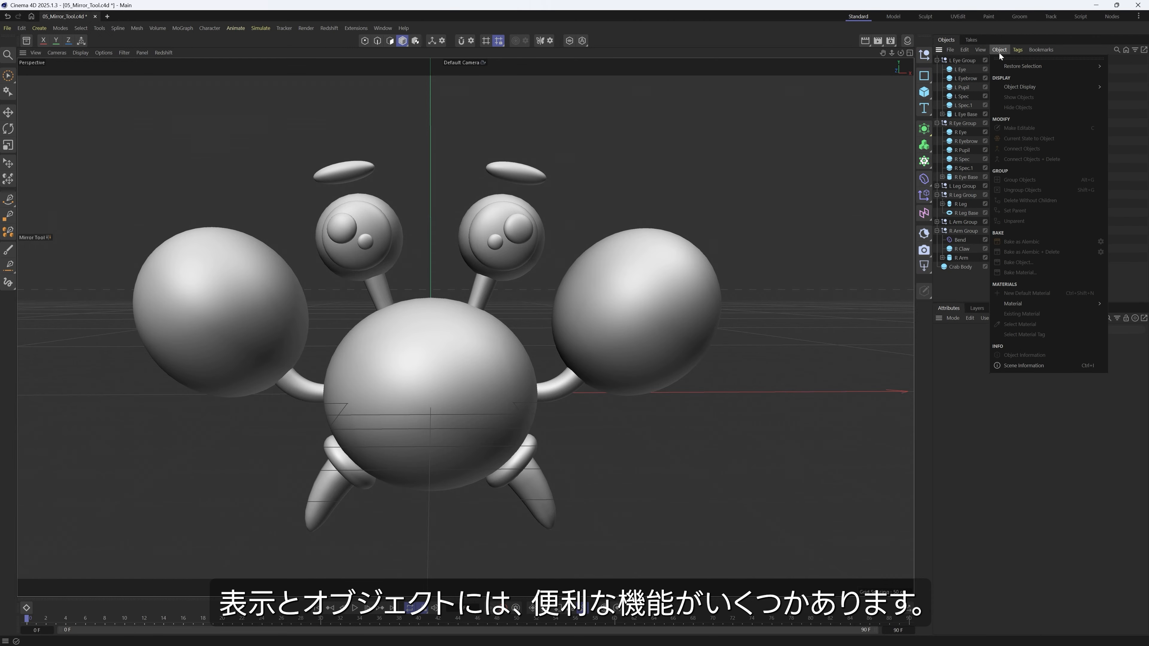
pyautogui.click(973, 48)
pyautogui.click(974, 48)
pyautogui.click(993, 87)
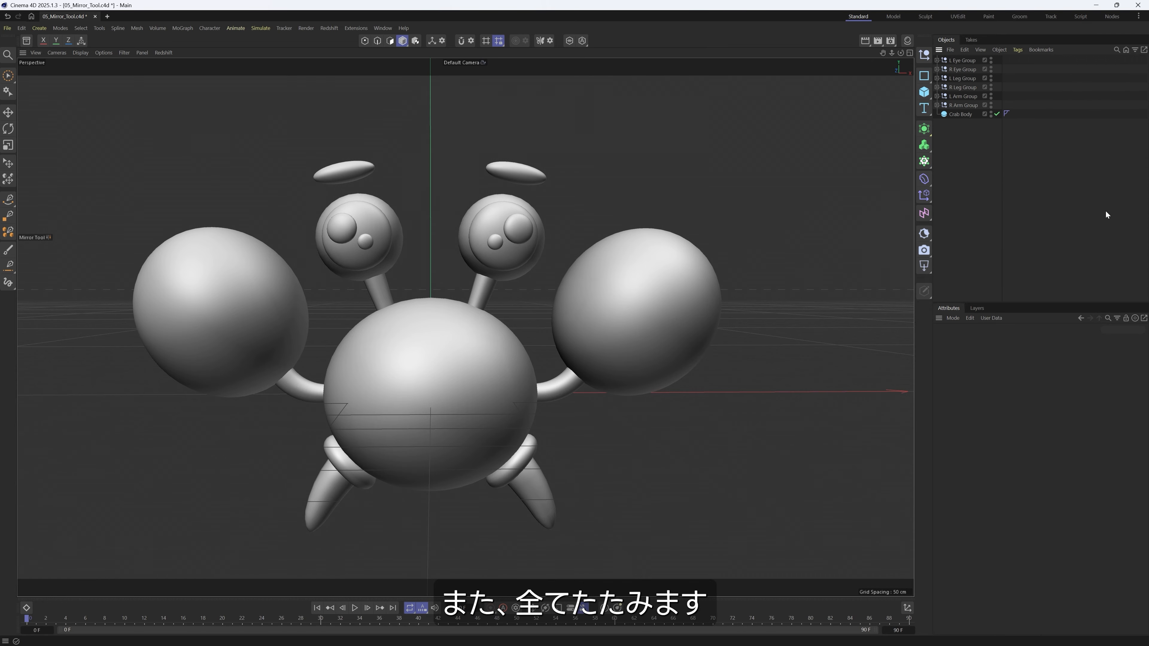
# - Rotate R Eye, R Pupil, R Spec and R Spec.1 together so the right eyeball looks the same way as the left one
pyautogui.click(957, 71)
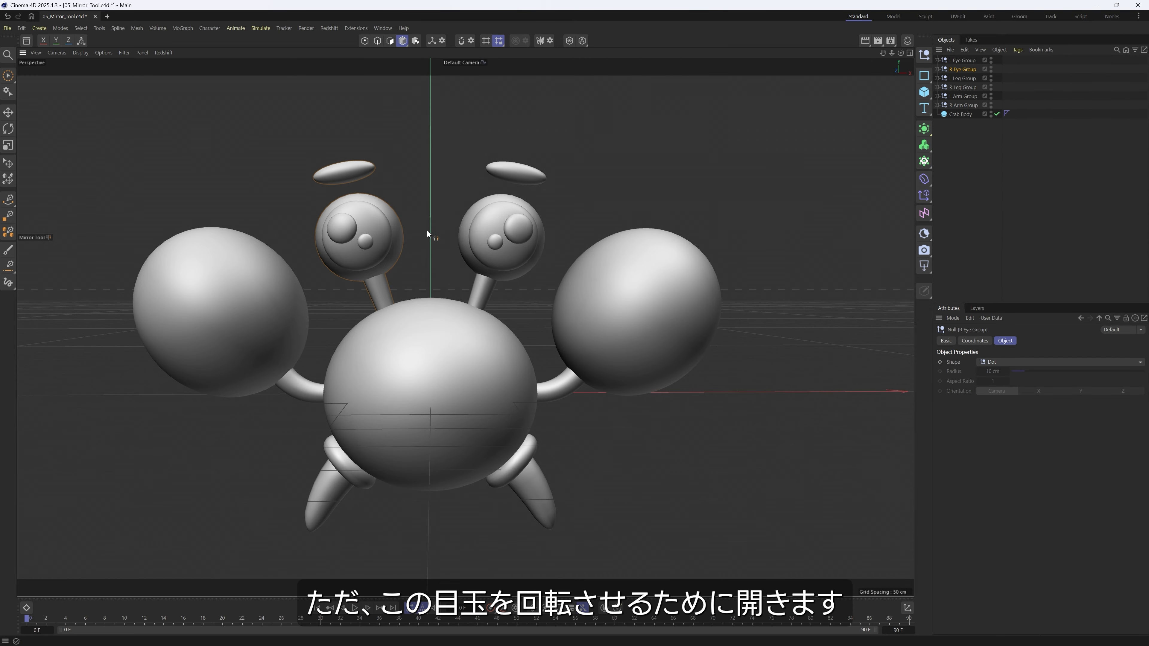
pyautogui.press('e')
pyautogui.click(370, 217)
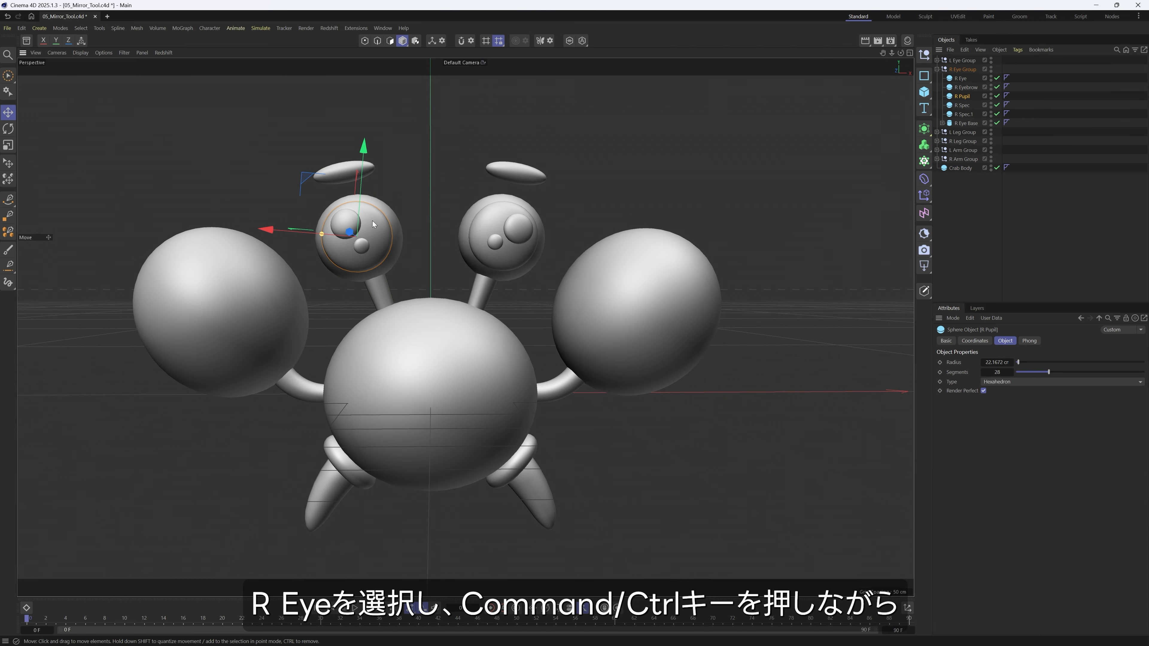
pyautogui.click(960, 79)
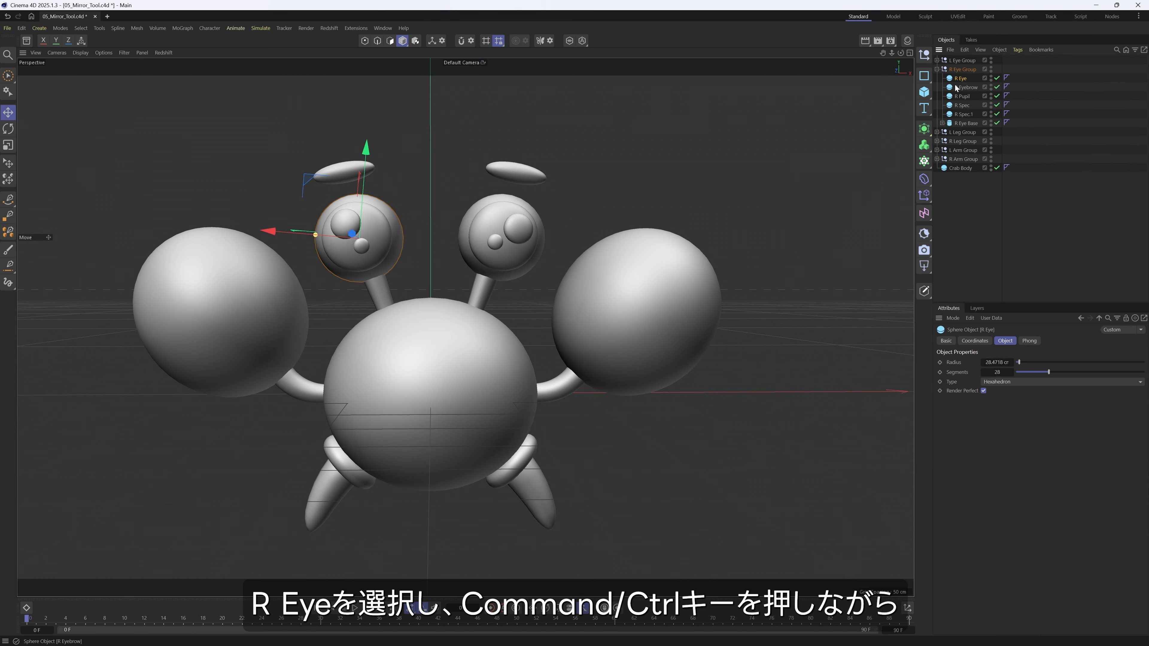
pyautogui.keyDown('ctrl'); pyautogui.click(963, 96); pyautogui.keyUp('ctrl')
pyautogui.keyDown('ctrl'); pyautogui.click(968, 105); pyautogui.keyUp('ctrl')
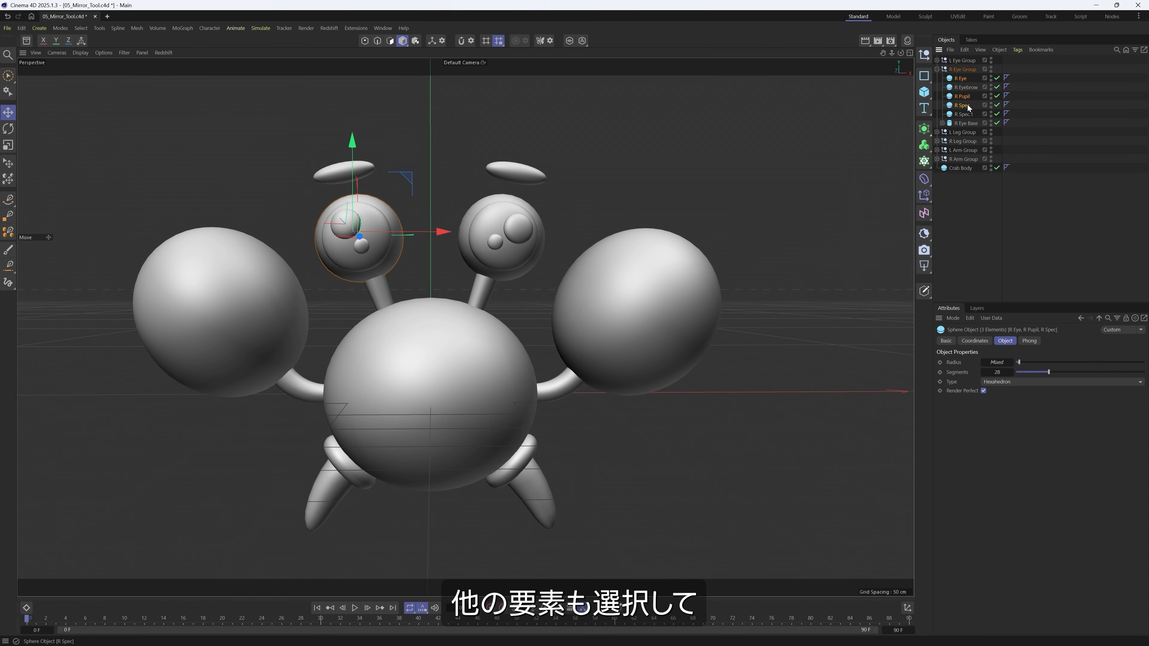
pyautogui.keyDown('ctrl'); pyautogui.click(963, 114); pyautogui.keyUp('ctrl')
pyautogui.press('r')
pyautogui.moveTo(403, 215); pyautogui.dragTo(415, 294)
pyautogui.press('e')
pyautogui.click(999, 197)
pyautogui.keyDown('alt'); pyautogui.moveTo(565, 384); pyautogui.dragTo(532, 456); pyautogui.keyUp('alt')
pyautogui.click(556, 481)
# - Create a Symmetry generator and place the L Leg Group and R Leg Group inside it
pyautogui.click(957, 133)
pyautogui.keyDown('ctrl'); pyautogui.click(962, 142); pyautogui.keyUp('ctrl')
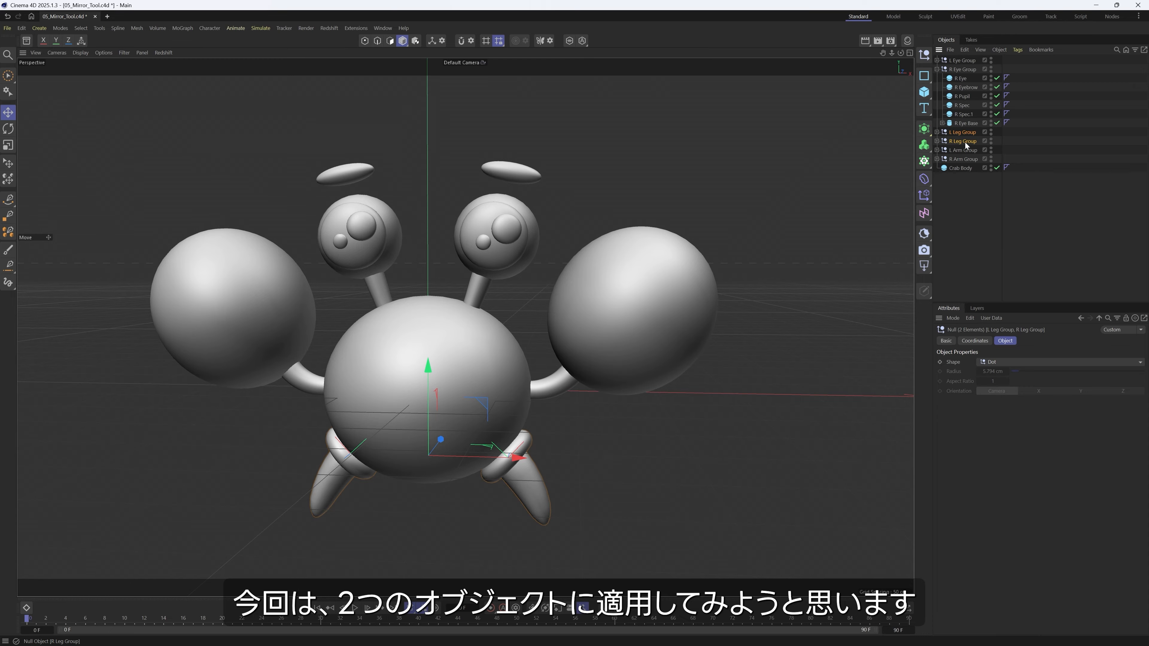
pyautogui.click(925, 130)
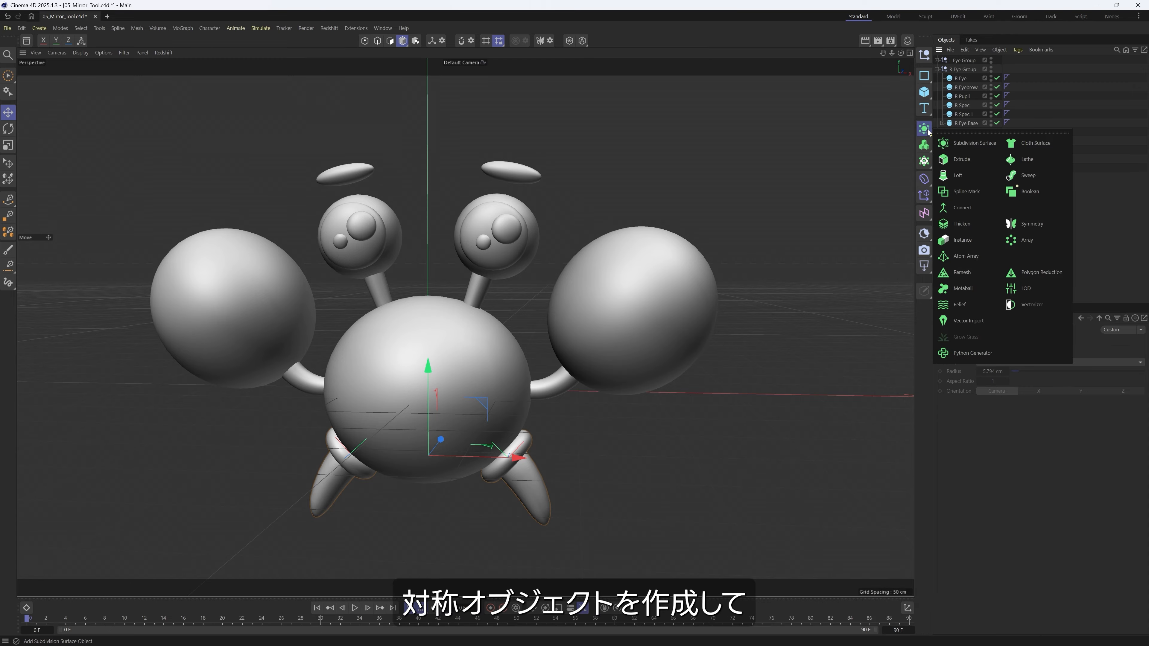
pyautogui.click(1028, 224)
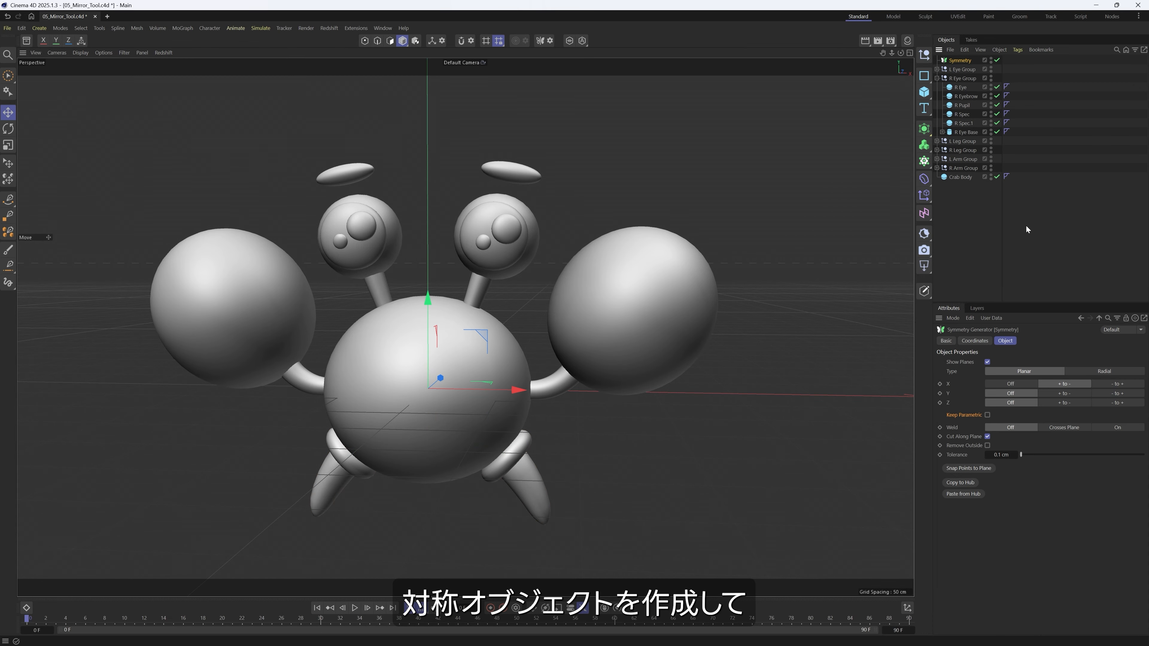
pyautogui.click(966, 150)
pyautogui.keyDown('ctrl'); pyautogui.click(962, 141); pyautogui.keyUp('ctrl')
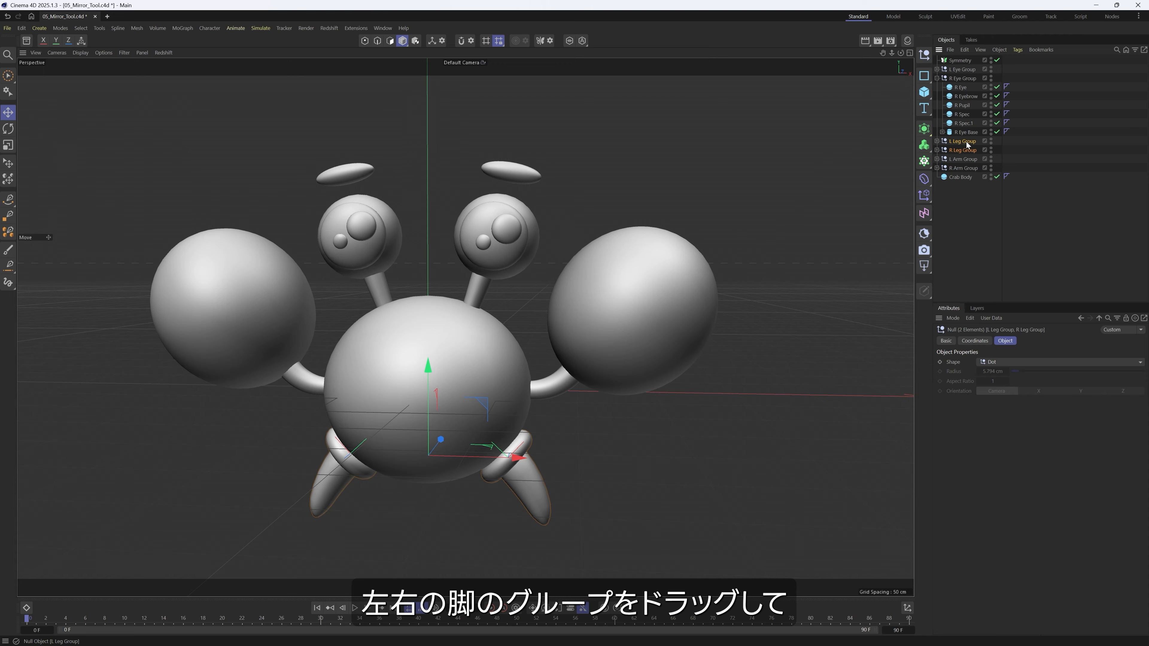
pyautogui.moveTo(980, 56); pyautogui.dragTo(963, 62)
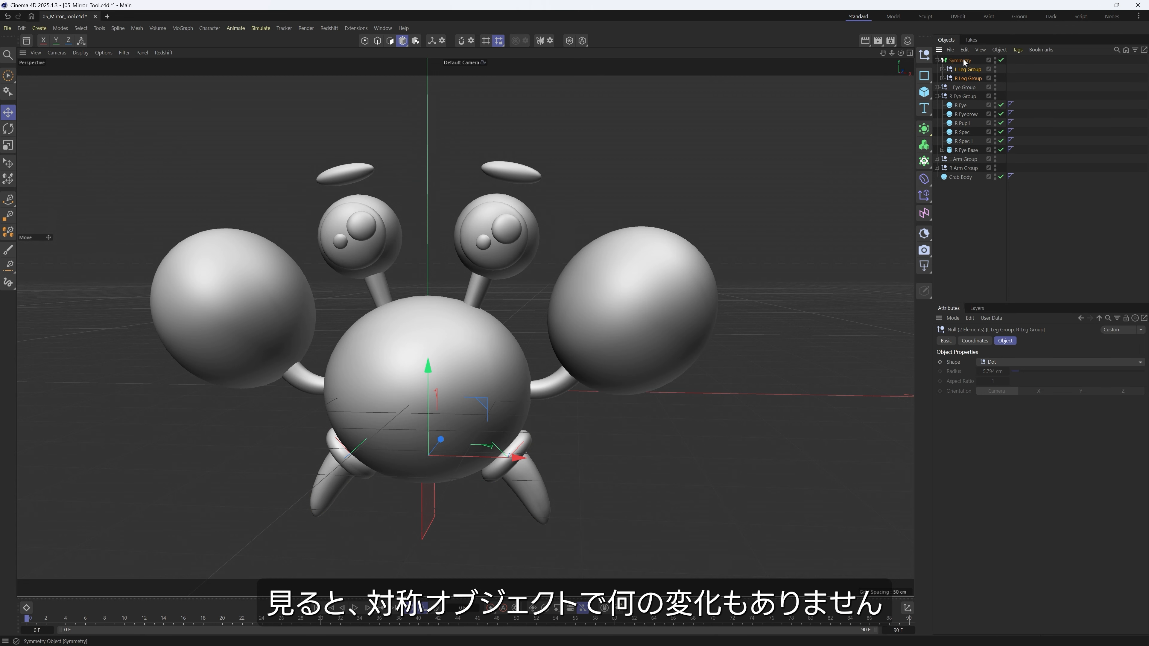
# - Set the Symmetry generator's X to Off and its Z to "+ to -"
pyautogui.click(963, 61)
pyautogui.keyDown('alt'); pyautogui.moveTo(488, 453); pyautogui.dragTo(441, 463); pyautogui.keyUp('alt')
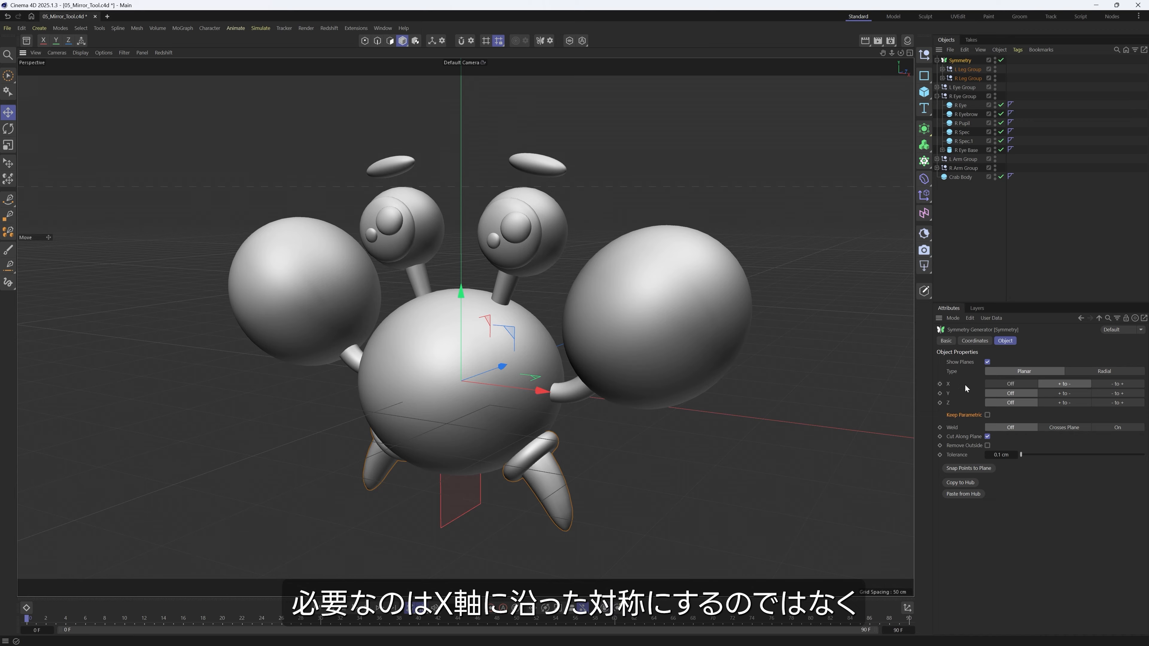
pyautogui.click(1015, 385)
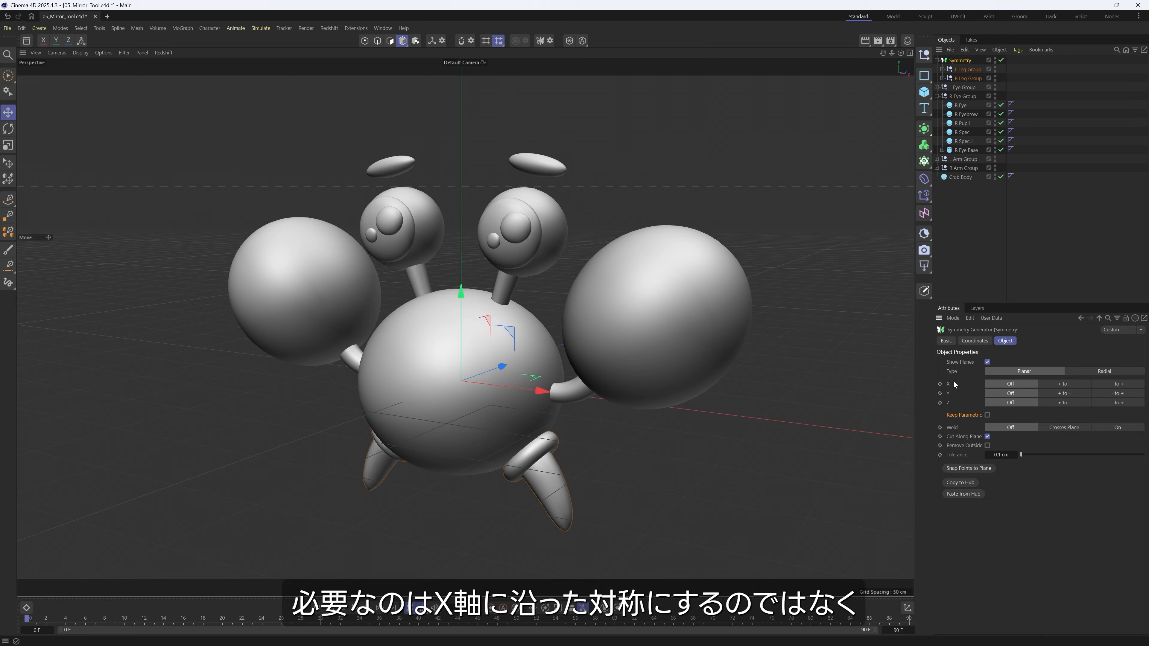
pyautogui.keyDown('alt'); pyautogui.moveTo(614, 446); pyautogui.dragTo(516, 440); pyautogui.keyUp('alt')
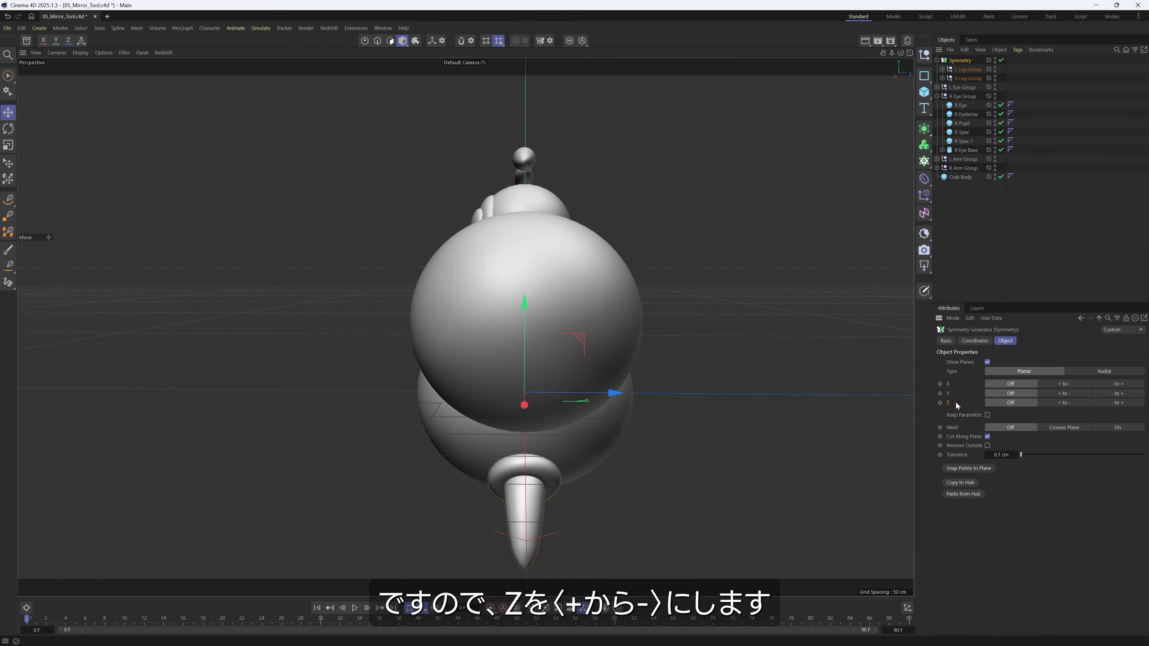
pyautogui.click(1072, 403)
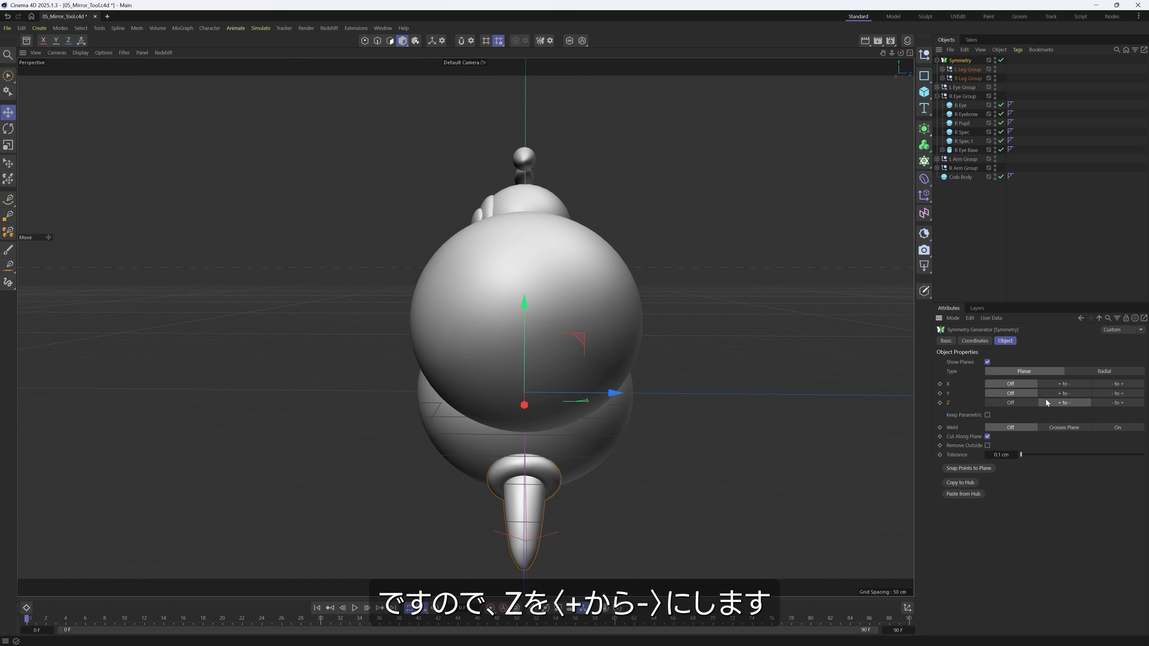
# - Move the L Leg Group and R Leg Group together along the Z axis, away from the symmetry plane
pyautogui.click(967, 69)
pyautogui.keyDown('shift'); pyautogui.click(972, 76); pyautogui.keyUp('shift')
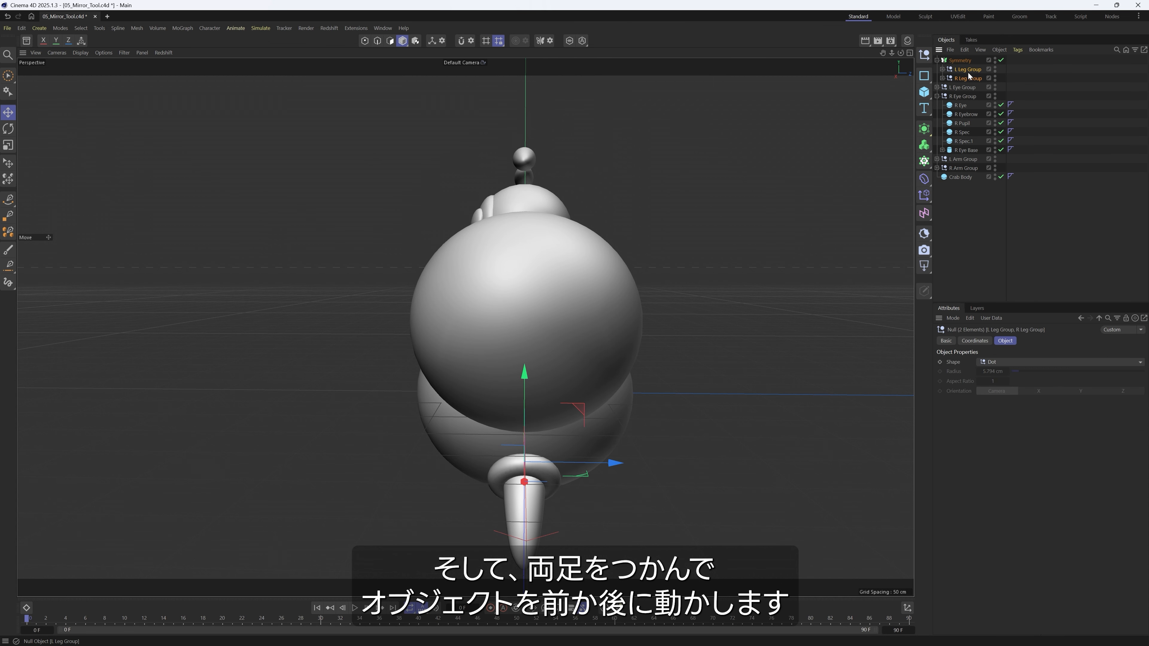
pyautogui.moveTo(615, 463); pyautogui.dragTo(572, 474)
pyautogui.keyDown('alt'); pyautogui.moveTo(572, 473); pyautogui.dragTo(462, 490); pyautogui.keyUp('alt')
# - Rotate the R Leg Group and then the L Leg Group individually to splay the mirrored legs
pyautogui.click(463, 490)
pyautogui.press('r')
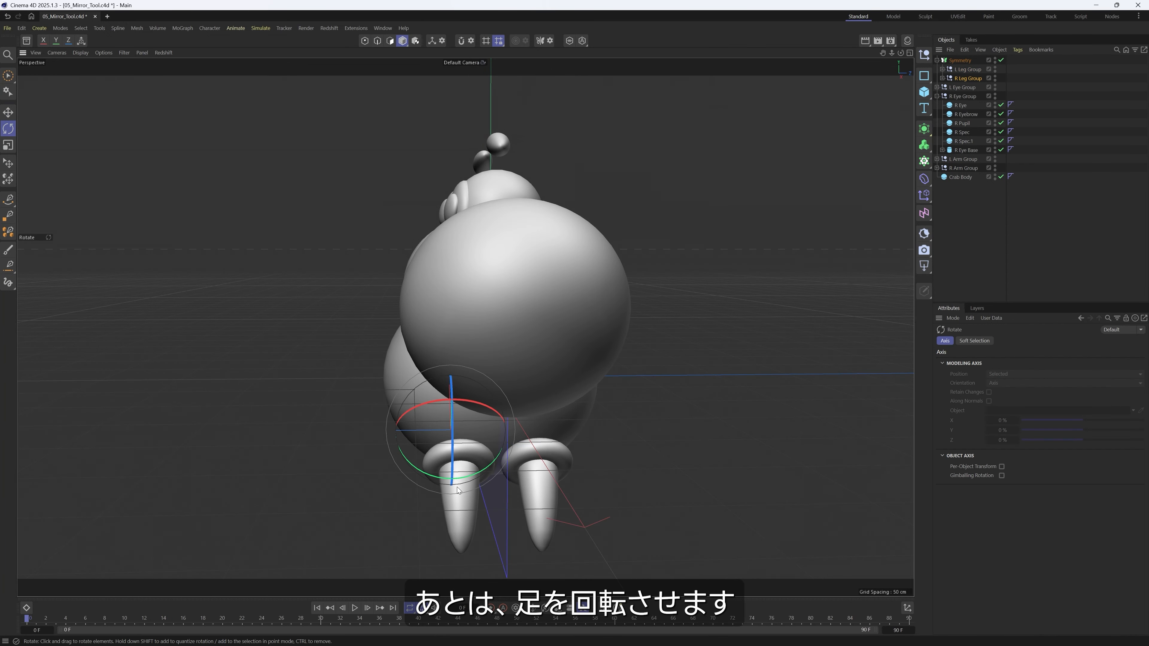
pyautogui.keyDown('alt'); pyautogui.moveTo(393, 466); pyautogui.dragTo(471, 466); pyautogui.keyUp('alt')
pyautogui.moveTo(287, 439); pyautogui.dragTo(434, 407)
pyautogui.press('e')
pyautogui.click(967, 70)
pyautogui.keyDown('alt'); pyautogui.moveTo(541, 480); pyautogui.dragTo(491, 469); pyautogui.keyUp('alt')
pyautogui.press('r')
pyautogui.press('e')
pyautogui.keyDown('alt'); pyautogui.moveTo(411, 475); pyautogui.dragTo(485, 431); pyautogui.keyUp('alt')
pyautogui.click(496, 423)
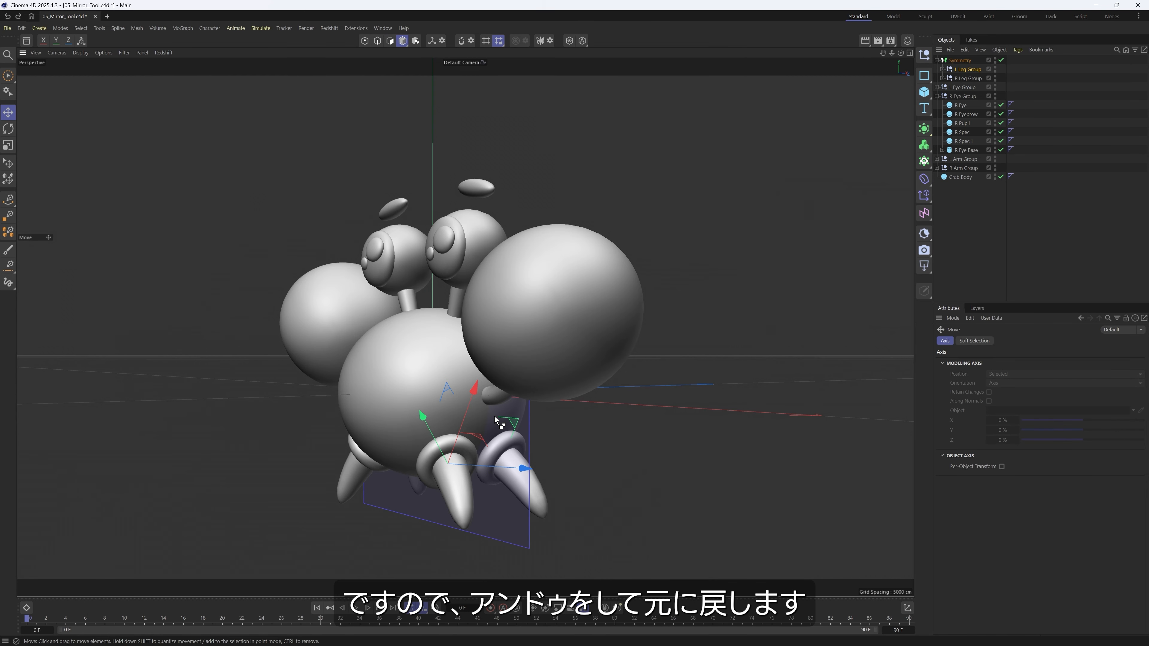
# - Undo the moves and rotations of both leg groups
pyautogui.hotkey('ctrl', 'z')
pyautogui.hotkey('ctrl', 'z')
pyautogui.hotkey('ctrl', 'z')
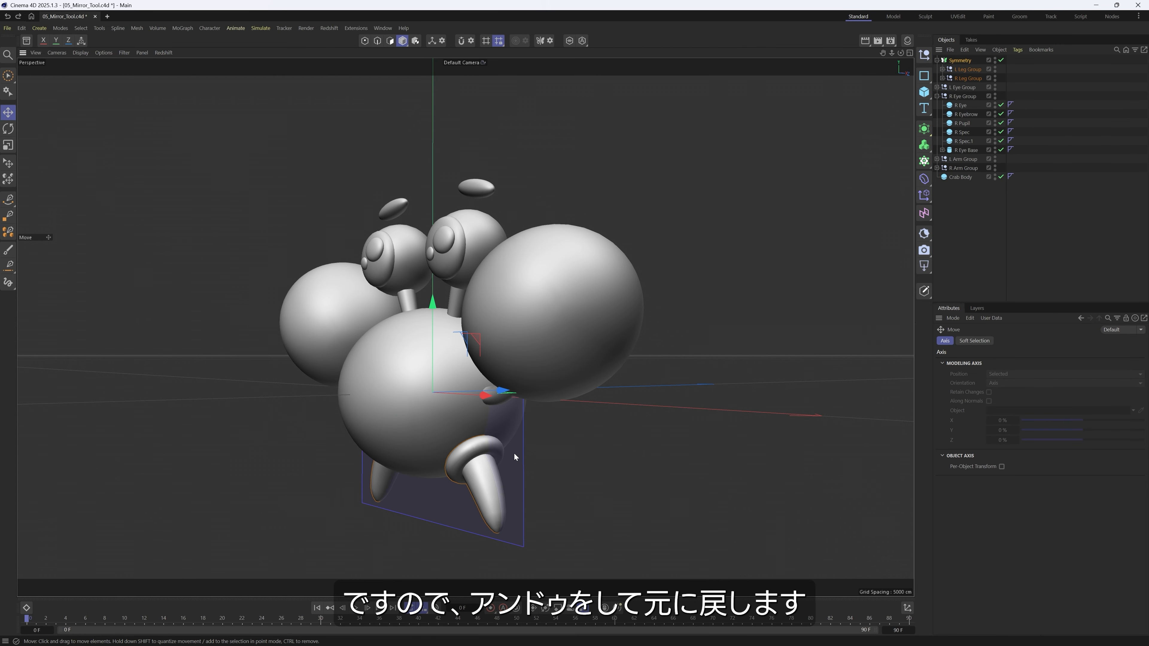
# - Delete the R Leg Group and set the Symmetry generator's X to "+ to -"
pyautogui.click(967, 78)
pyautogui.press('Delete')
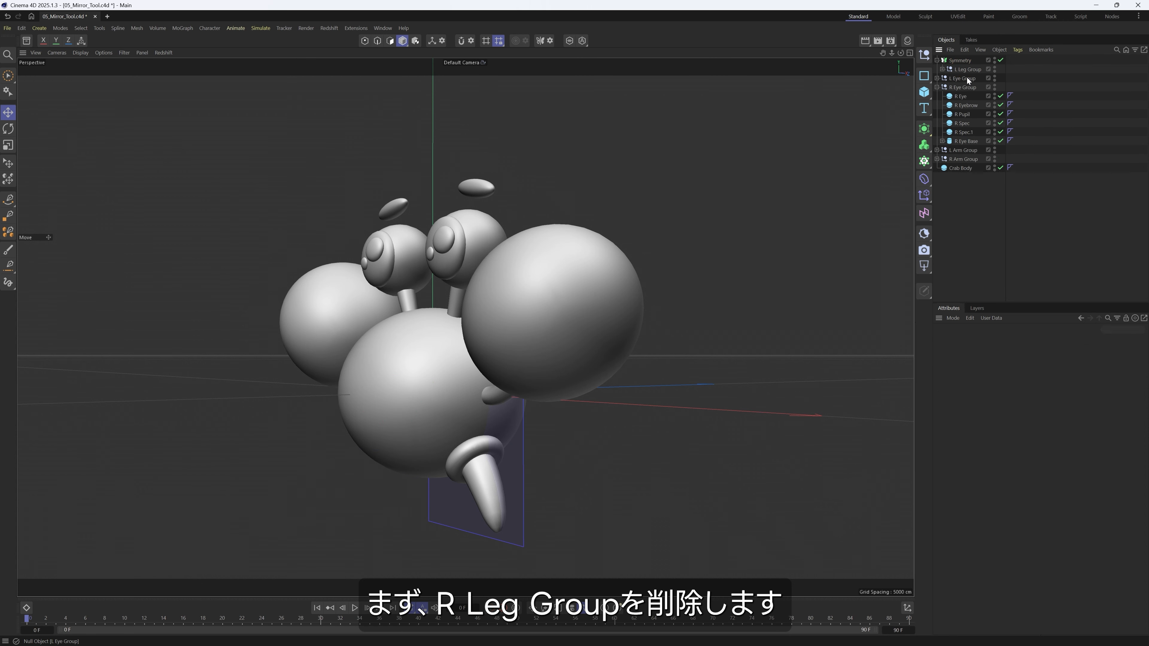
pyautogui.click(961, 62)
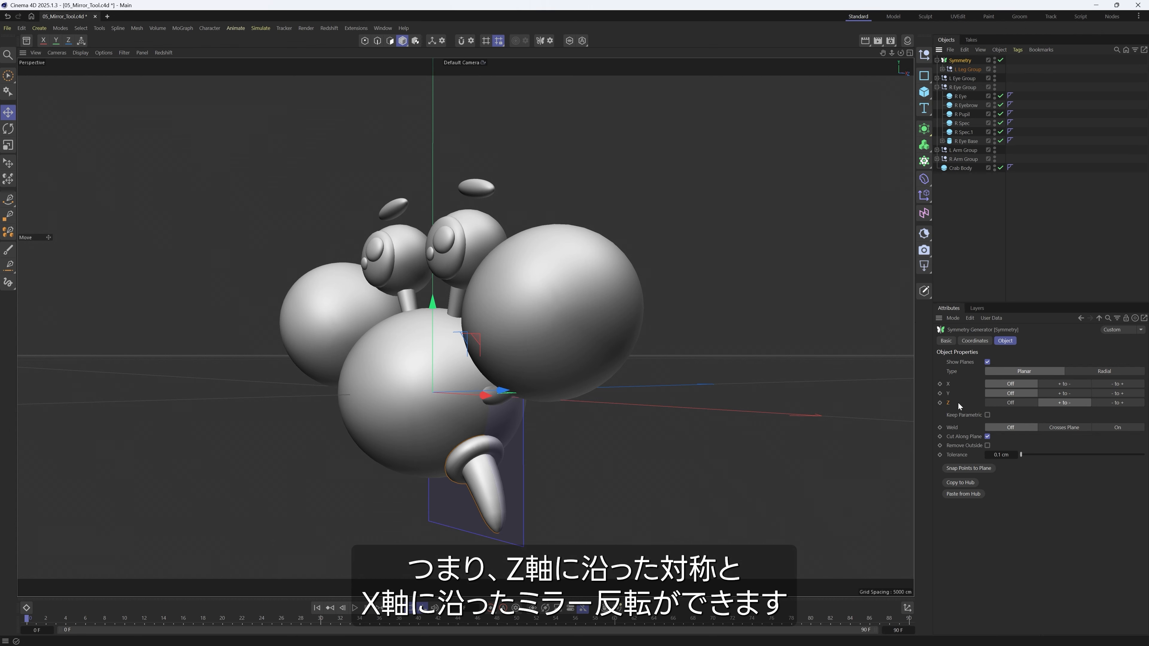
pyautogui.click(1068, 385)
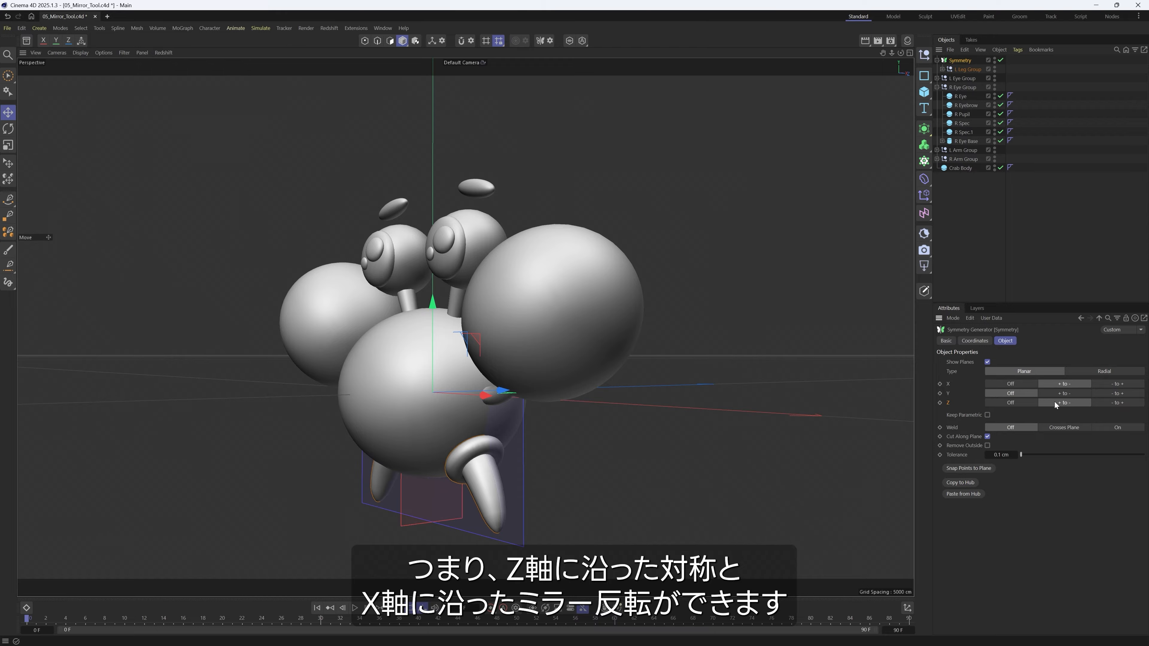
# - Move the L Leg Group along Z toward the crab's front, and rotate and reposition it against the body
pyautogui.click(968, 69)
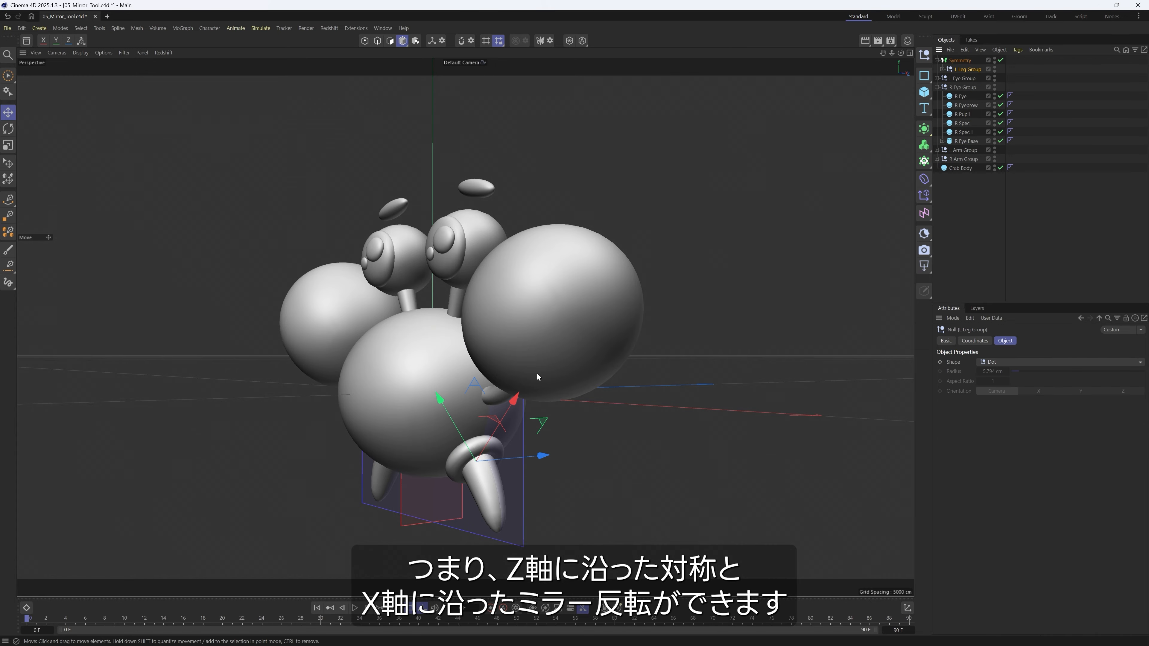
pyautogui.moveTo(543, 455); pyautogui.dragTo(514, 458)
pyautogui.press('r')
pyautogui.moveTo(440, 484); pyautogui.dragTo(418, 483)
pyautogui.press('e')
pyautogui.scroll(4, 491, 473)
pyautogui.moveTo(520, 480); pyautogui.dragTo(506, 478)
# - Fine-tune the L Leg Group's rotation and position while checking the mirrored legs from the front
pyautogui.keyDown('alt'); pyautogui.moveTo(432, 462); pyautogui.dragTo(486, 476); pyautogui.keyUp('alt')
pyautogui.press('r')
pyautogui.press('e')
pyautogui.press('r')
pyautogui.press('e')
pyautogui.press('r')
pyautogui.press('e')
pyautogui.scroll(-3, 475, 479)
# - Rotate the L Leg Group slightly within the Symmetry generator to adjust all the mirrored legs
pyautogui.click(958, 62)
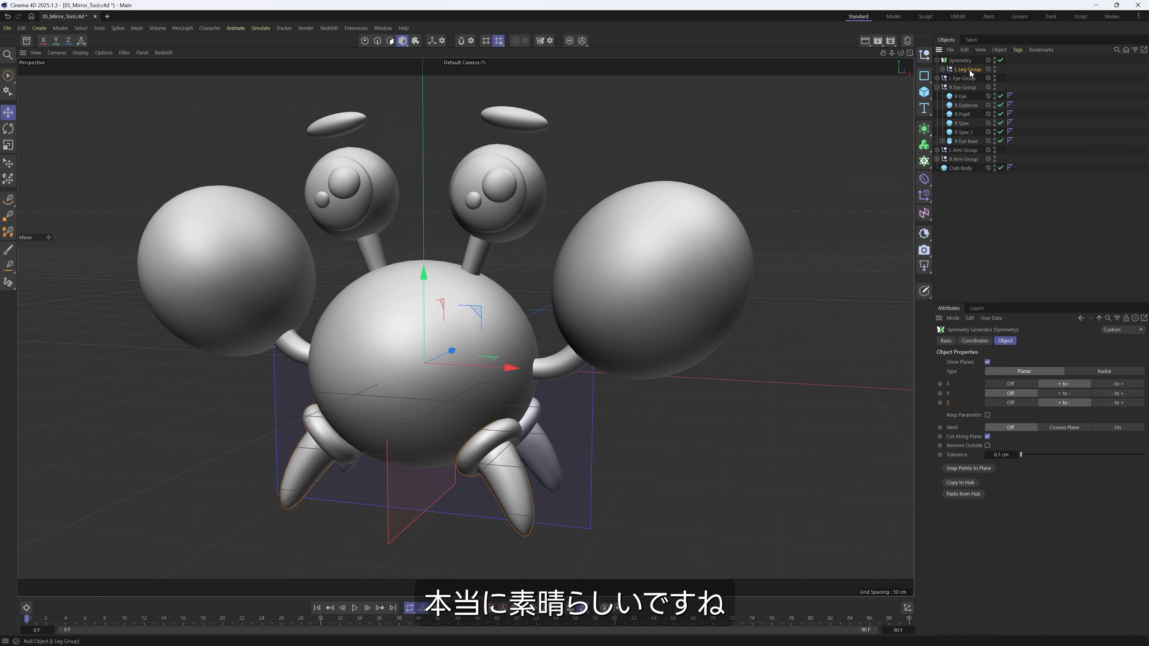
pyautogui.click(967, 69)
pyautogui.press('r')
pyautogui.moveTo(551, 437); pyautogui.dragTo(602, 425)
# - Try a different Strength on the L Leg's Bend deformer, undo it and clear the selection
pyautogui.click(942, 70)
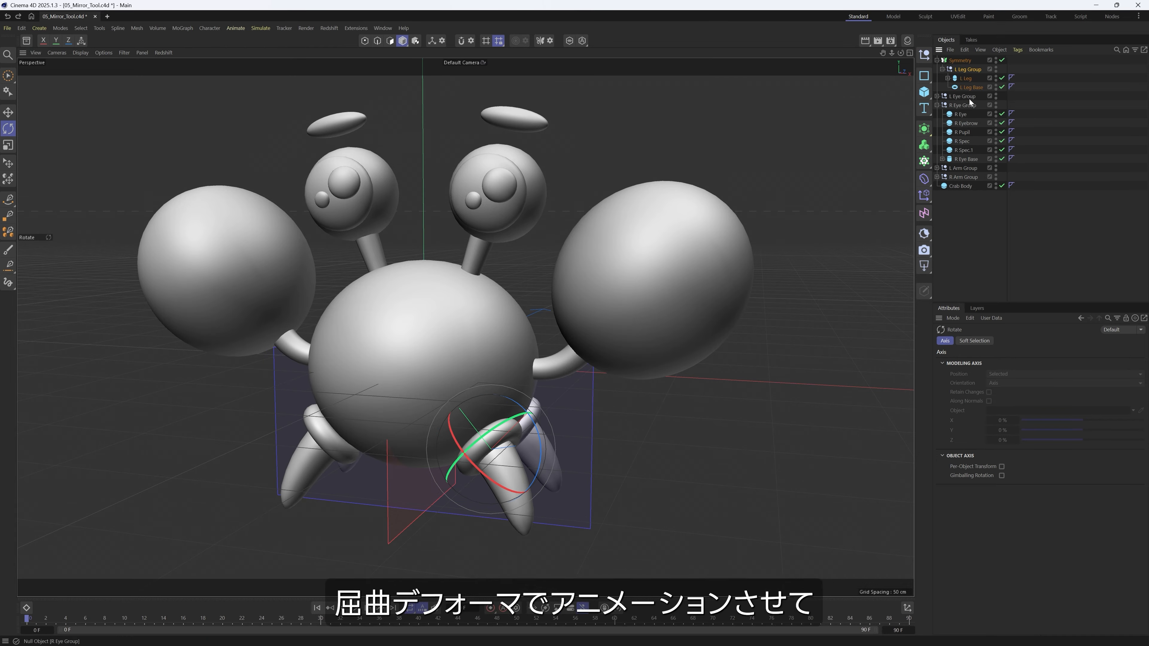
pyautogui.click(947, 78)
pyautogui.click(971, 96)
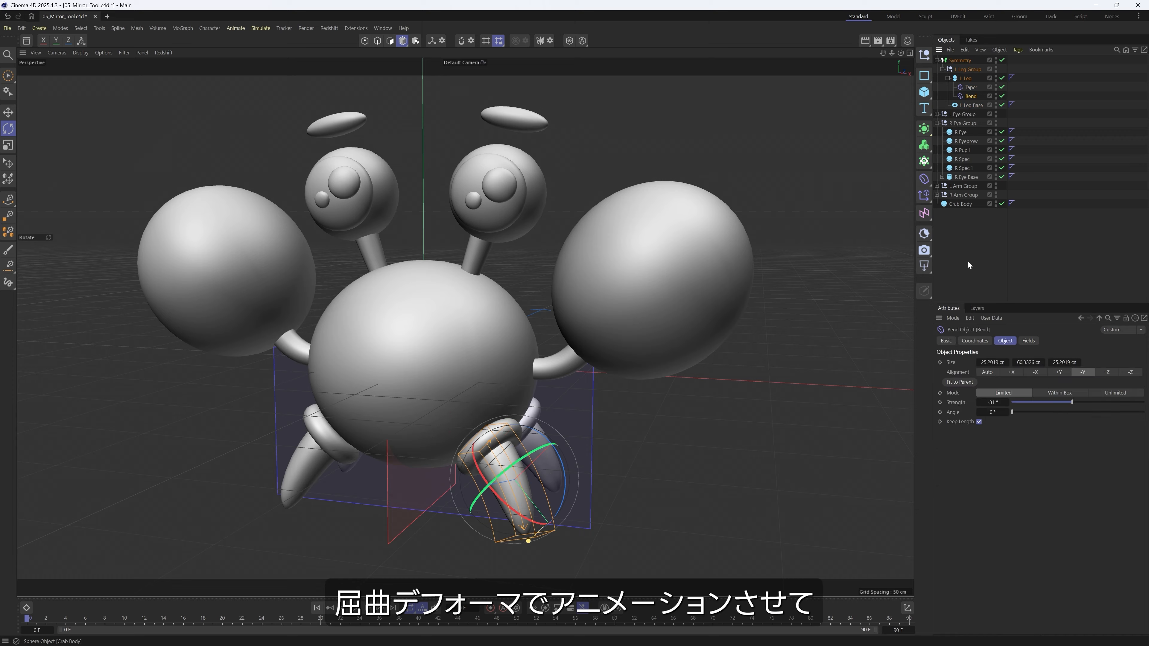
pyautogui.moveTo(1059, 403)
pyautogui.mouseDown()
pyautogui.moveTo(1083, 402)
pyautogui.moveTo(1067, 402)
pyautogui.mouseUp()
pyautogui.hotkey('ctrl', 'z')
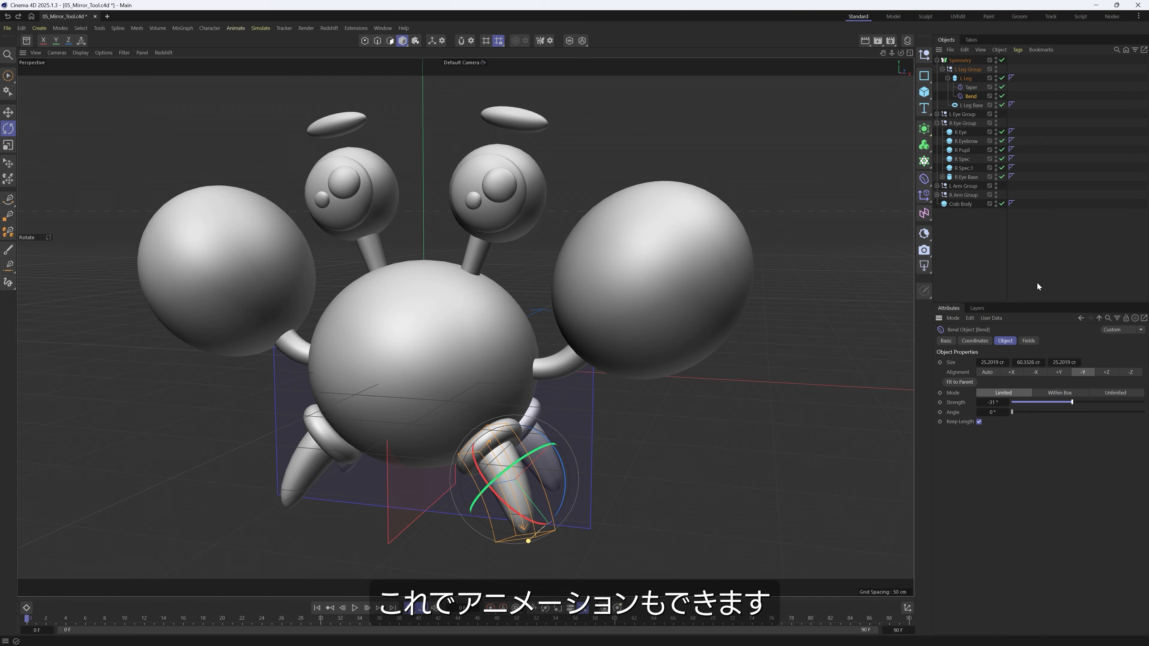
pyautogui.click(1020, 277)
pyautogui.press('e')
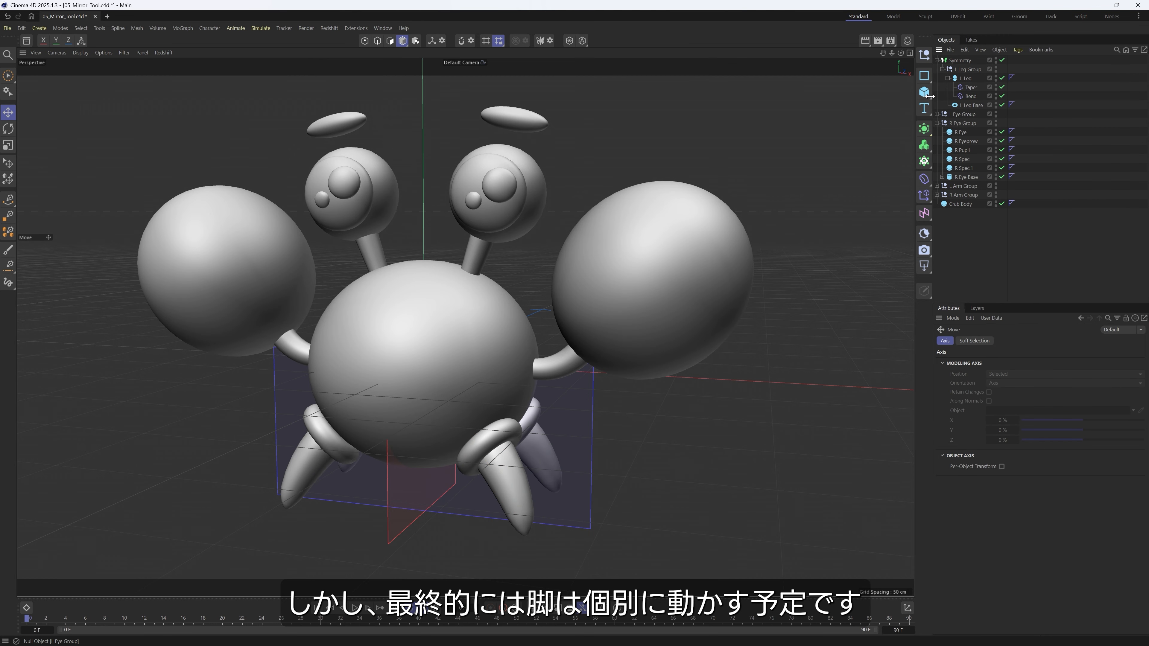
# - Enable Keep Parametric on the Symmetry generator and make the generator editable
pyautogui.click(957, 64)
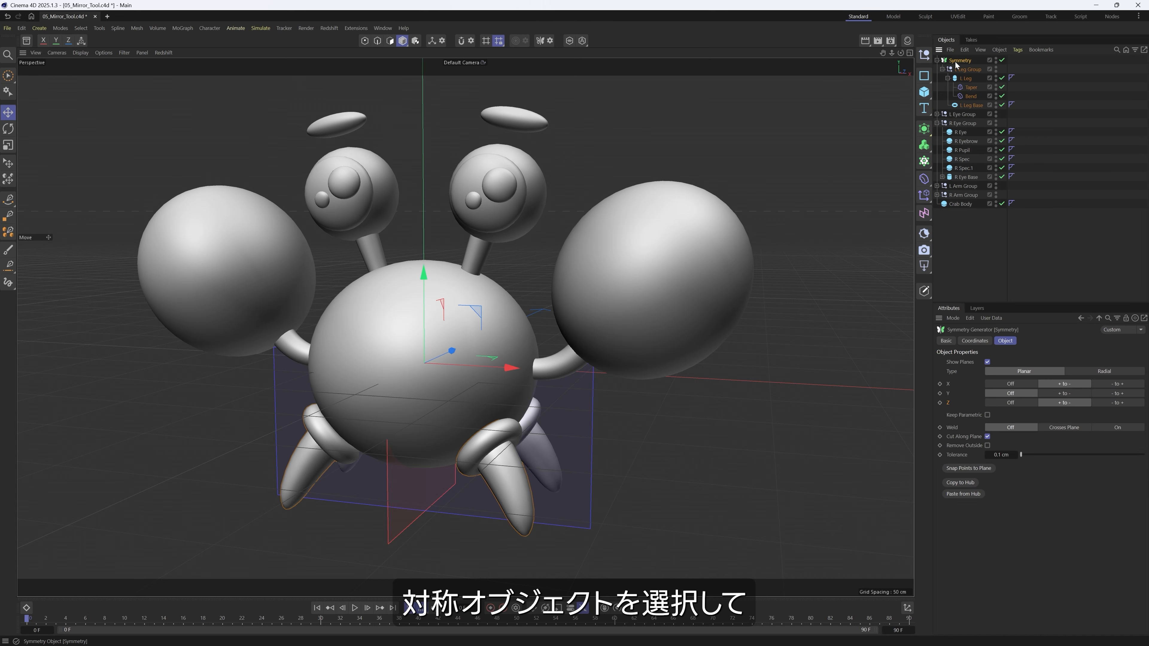
pyautogui.click(987, 415)
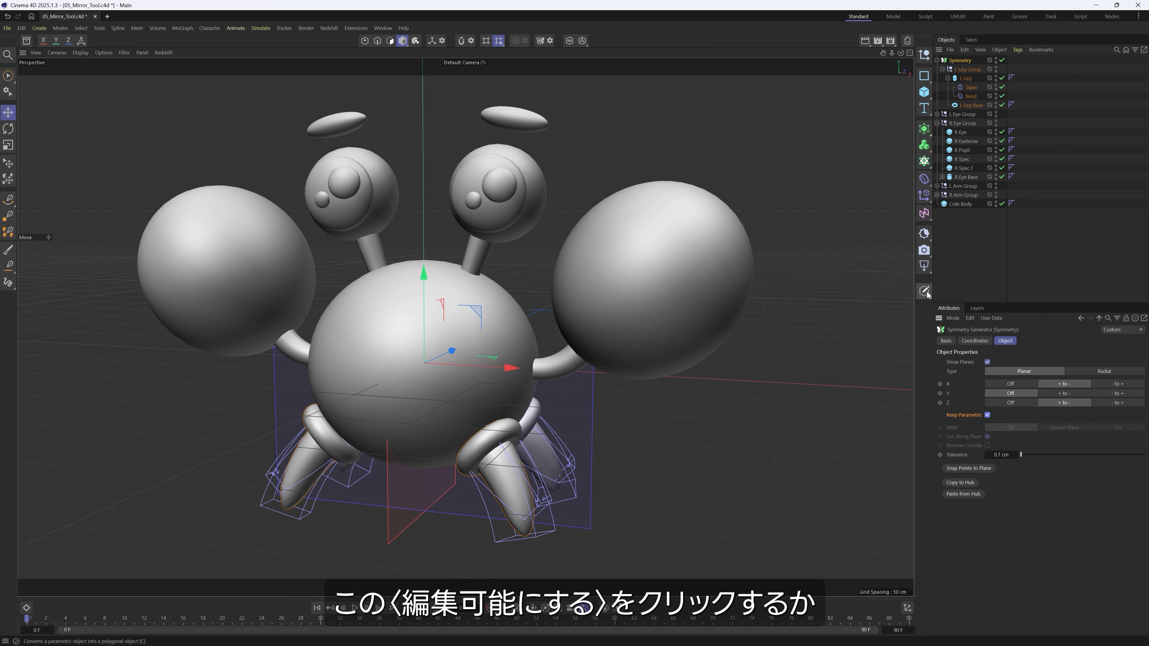
pyautogui.press('c')
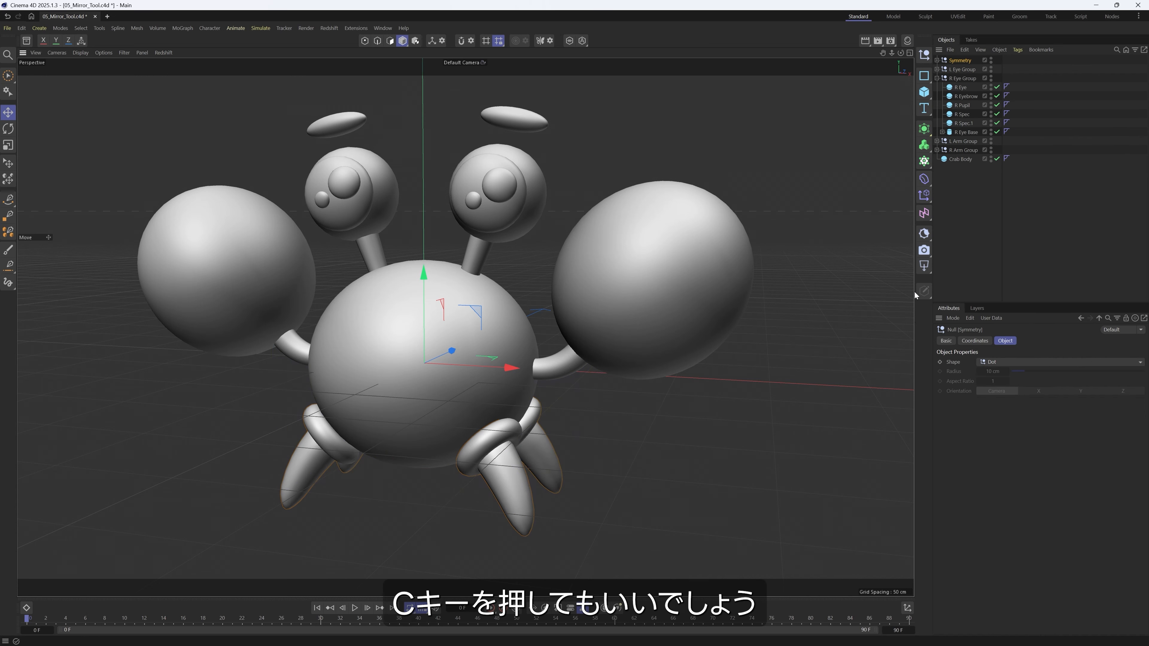
# - Expand the converted Symmetry null and delete it without its children, leaving the four leg groups at root level
pyautogui.click(936, 61)
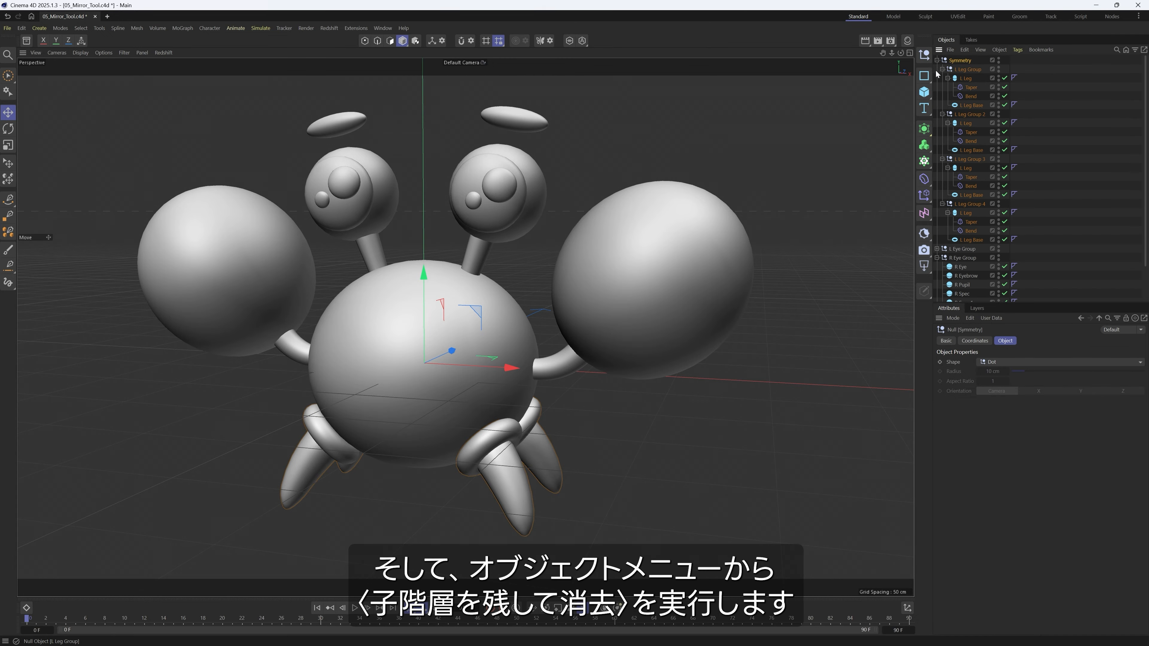
pyautogui.click(995, 49)
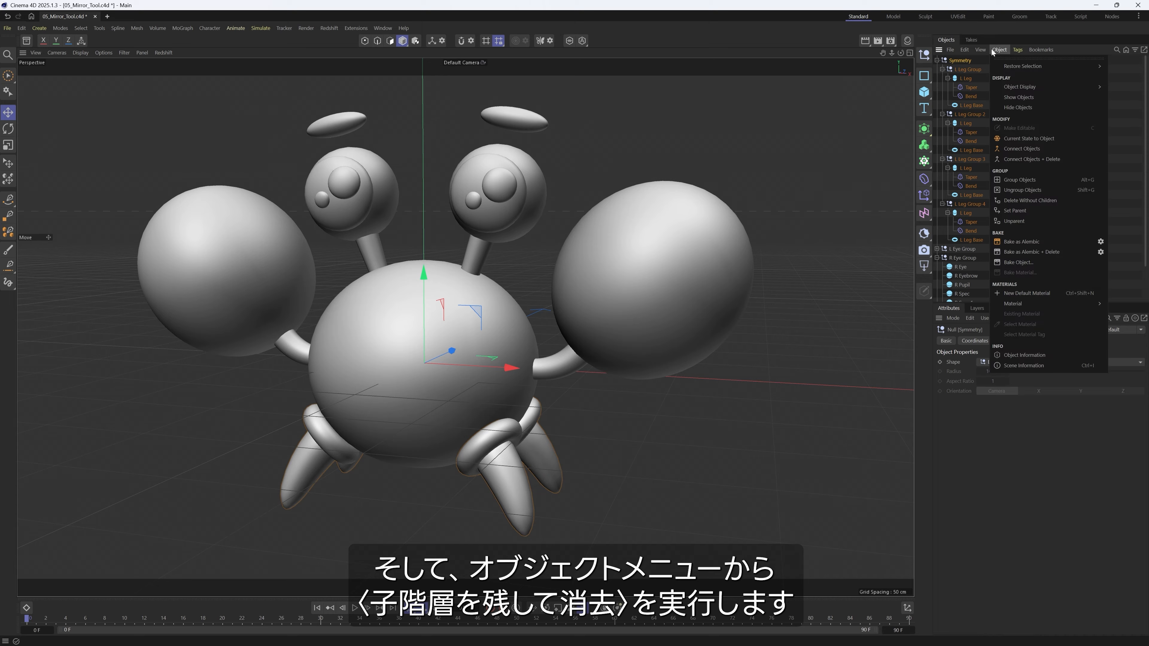
pyautogui.click(1027, 200)
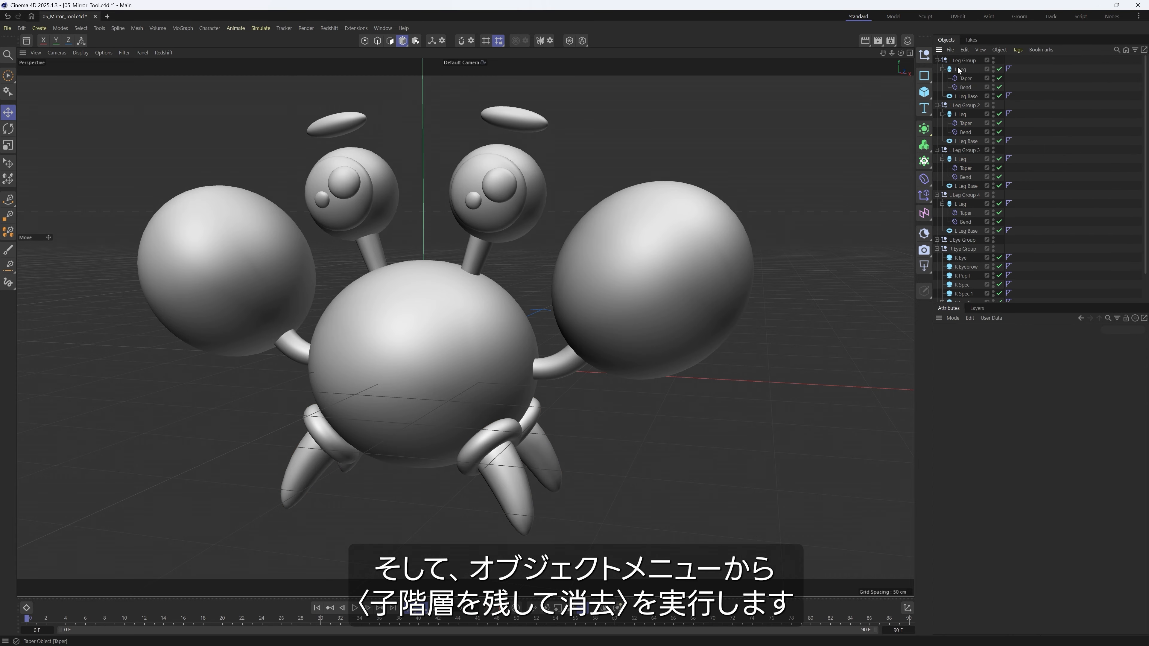
pyautogui.click(961, 195)
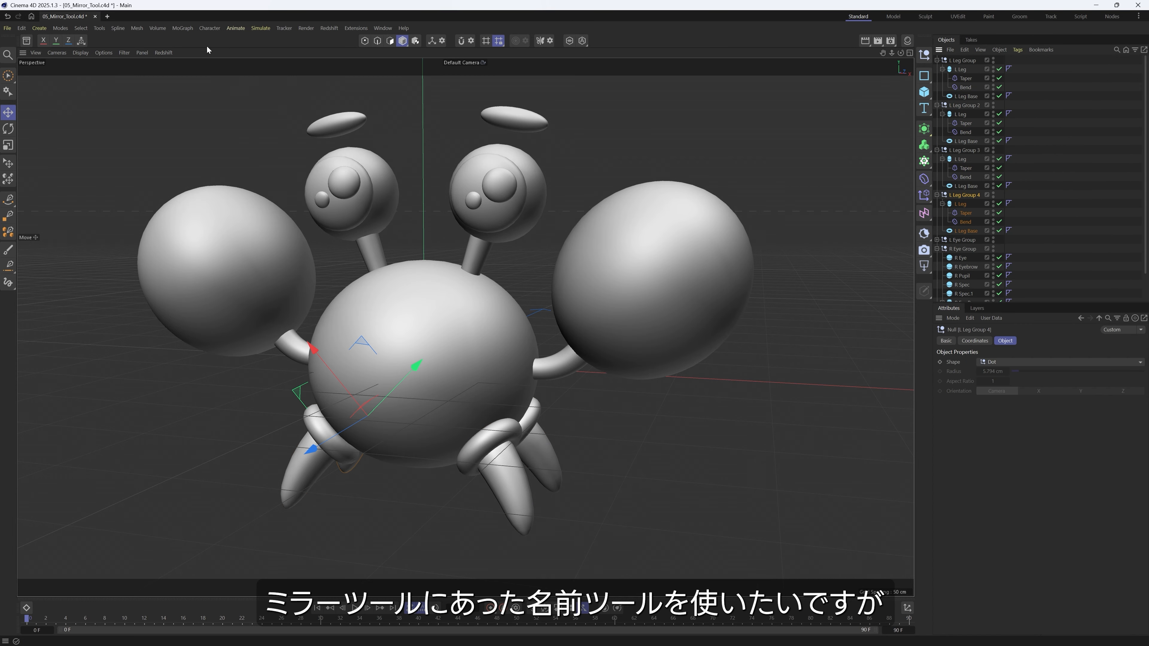
pyautogui.click(182, 28)
pyautogui.moveTo(210, 29)
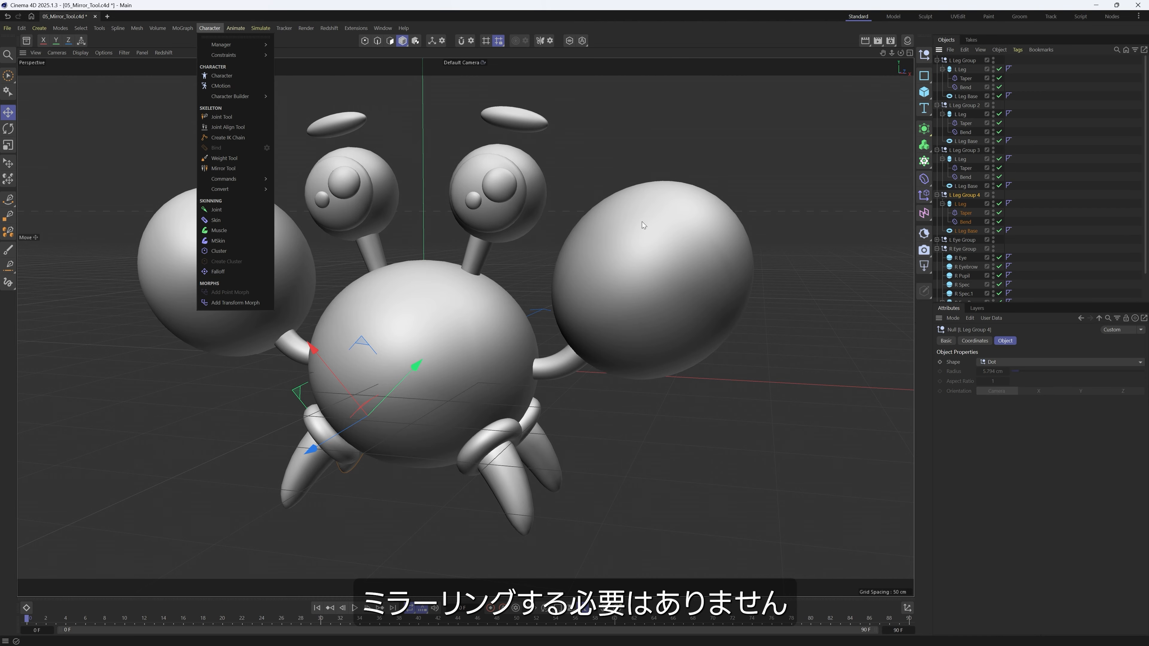
pyautogui.click(941, 234)
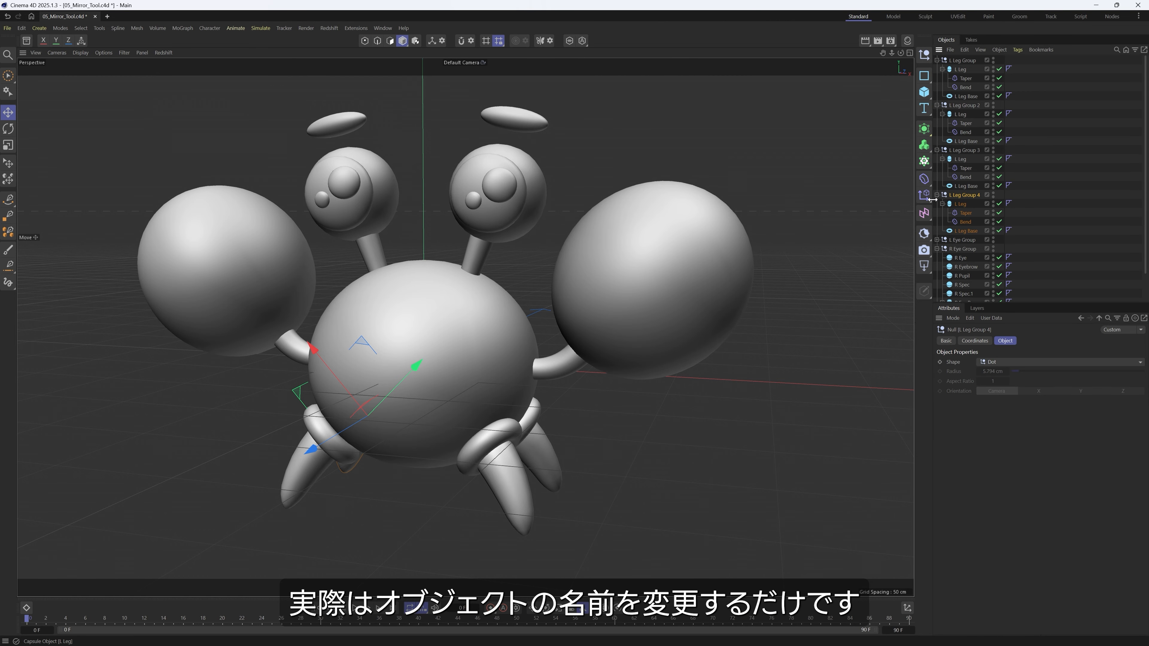
# - Use the Naming Tool to replace "L " with "R " in the names of L Leg Group 2 and L Leg Group 4
pyautogui.click(965, 150)
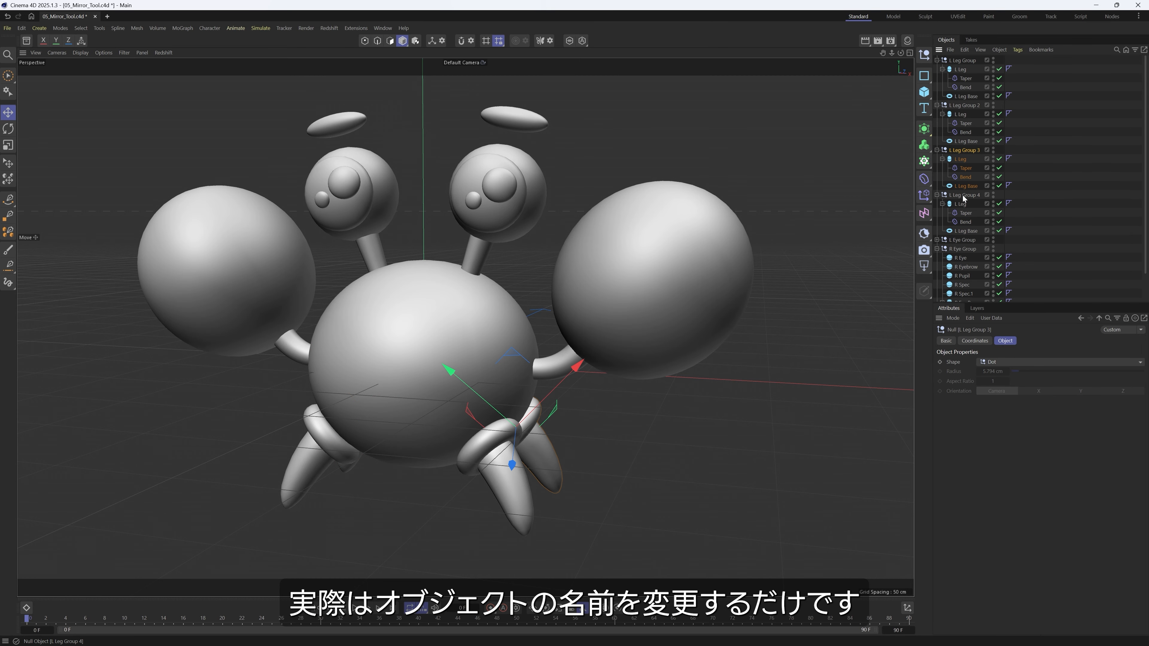
pyautogui.click(965, 105)
pyautogui.keyDown('ctrl'); pyautogui.click(965, 195); pyautogui.keyUp('ctrl')
pyautogui.keyDown('alt'); pyautogui.moveTo(637, 303); pyautogui.dragTo(350, 438); pyautogui.keyUp('alt')
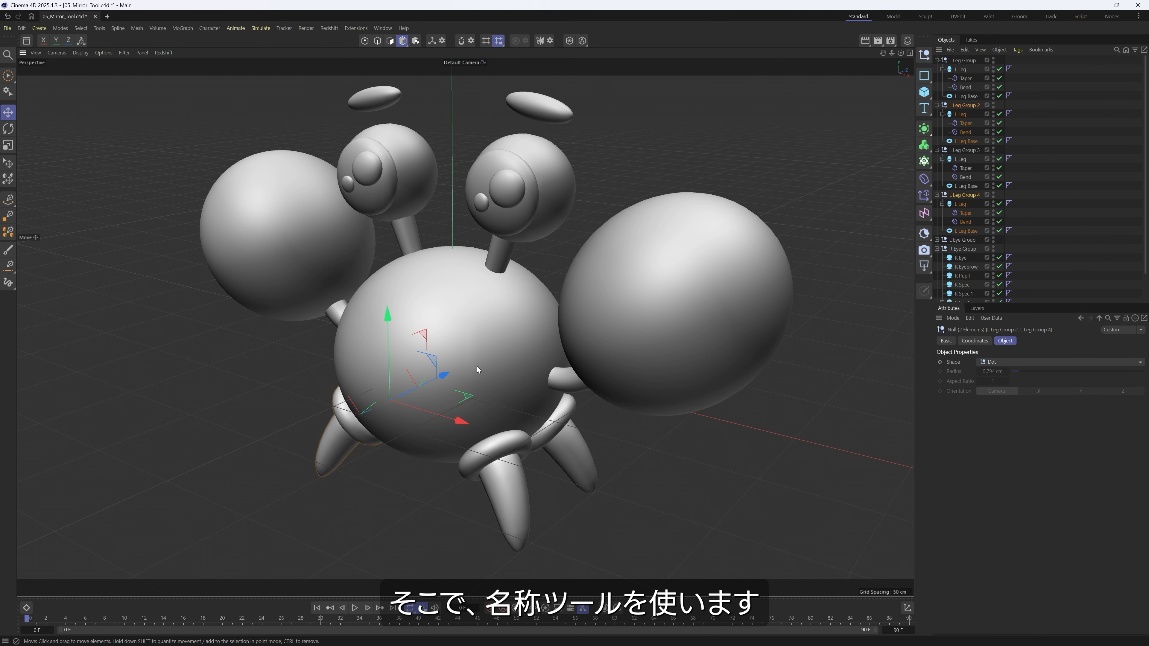
pyautogui.click(99, 28)
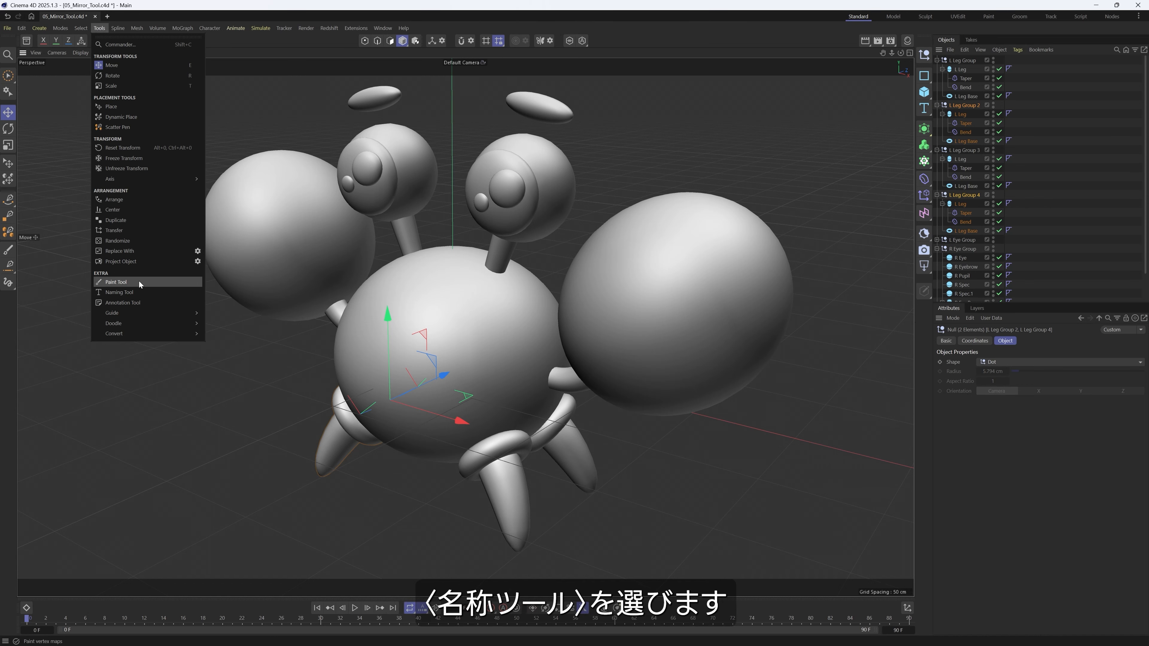
pyautogui.click(139, 292)
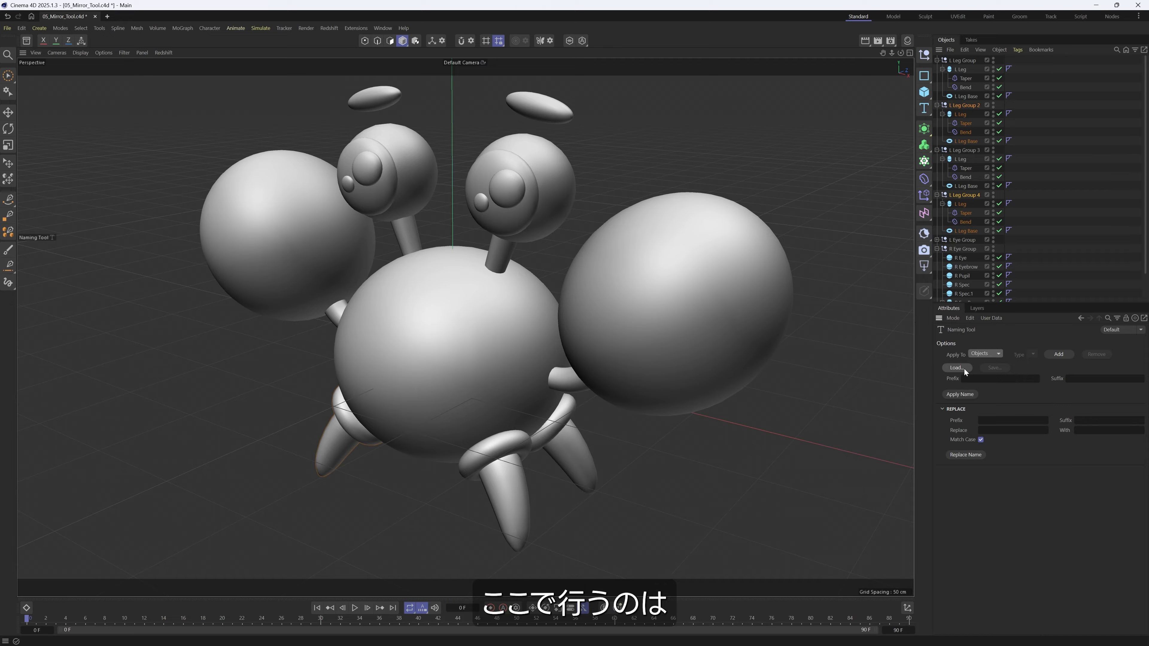
pyautogui.click(1038, 430)
pyautogui.write('L')
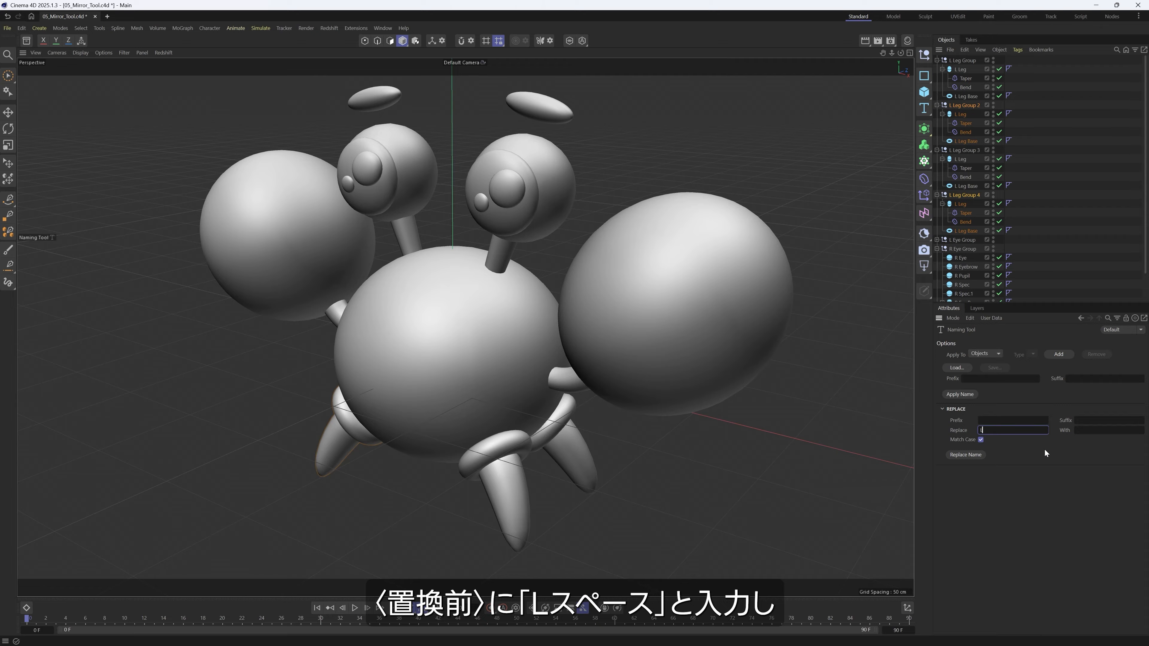
pyautogui.press('Tab')
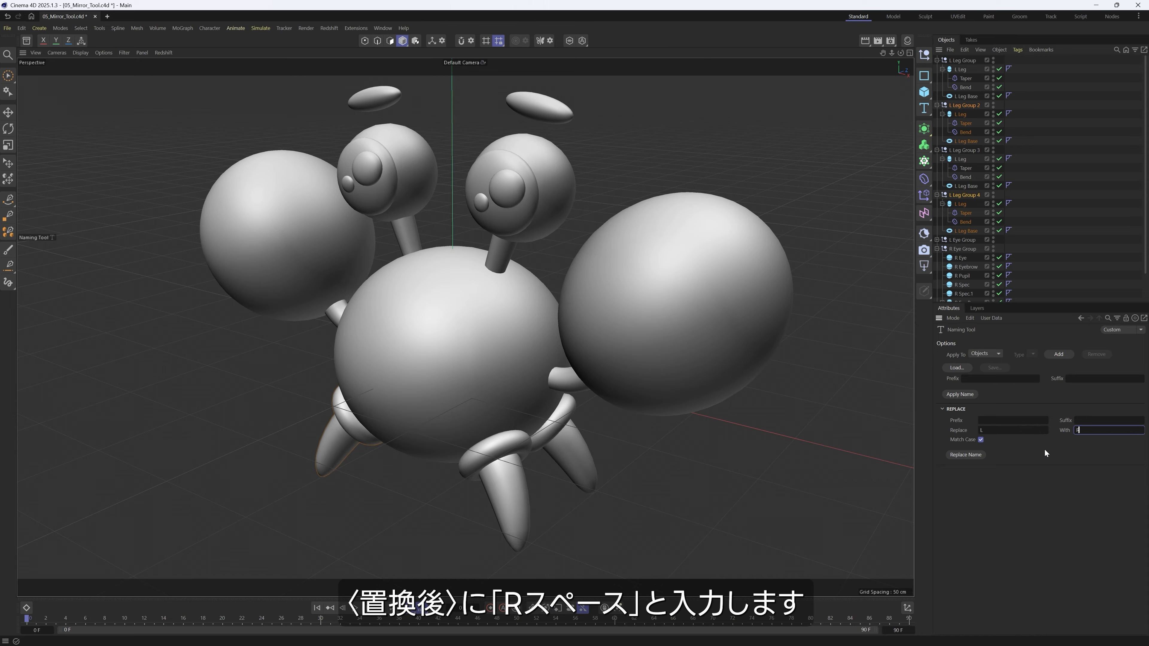
pyautogui.write('R')
pyautogui.click(960, 454)
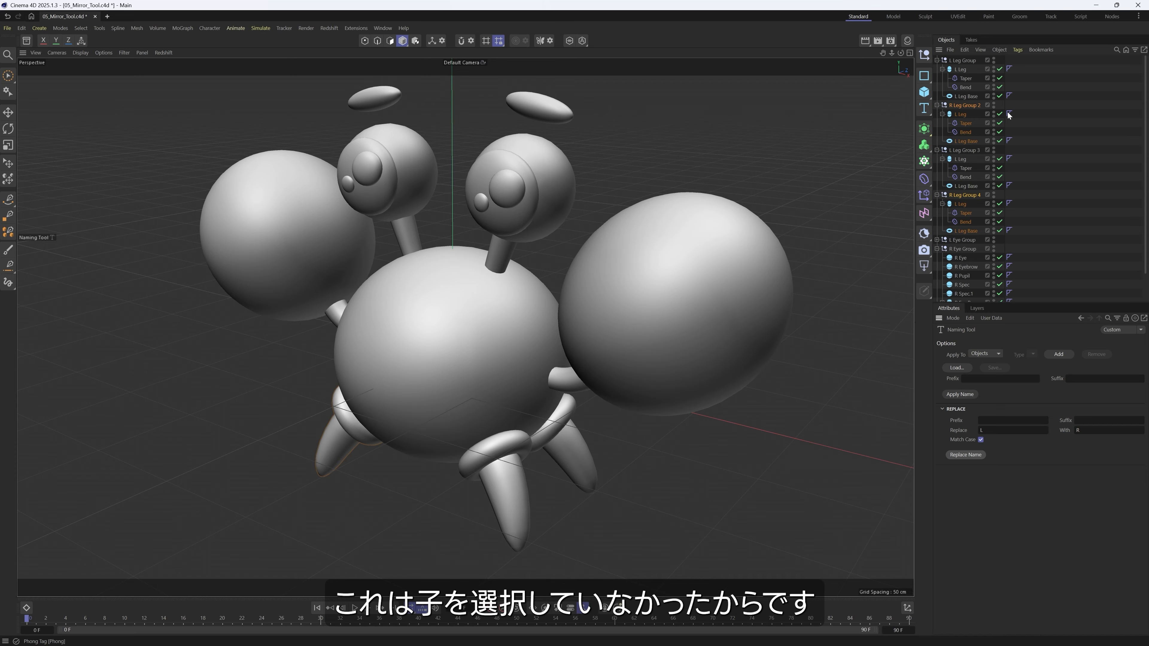
# - Select the children of R Leg Group 2 and R Leg Group 4 and apply the same name replacement to them
pyautogui.click(979, 50)
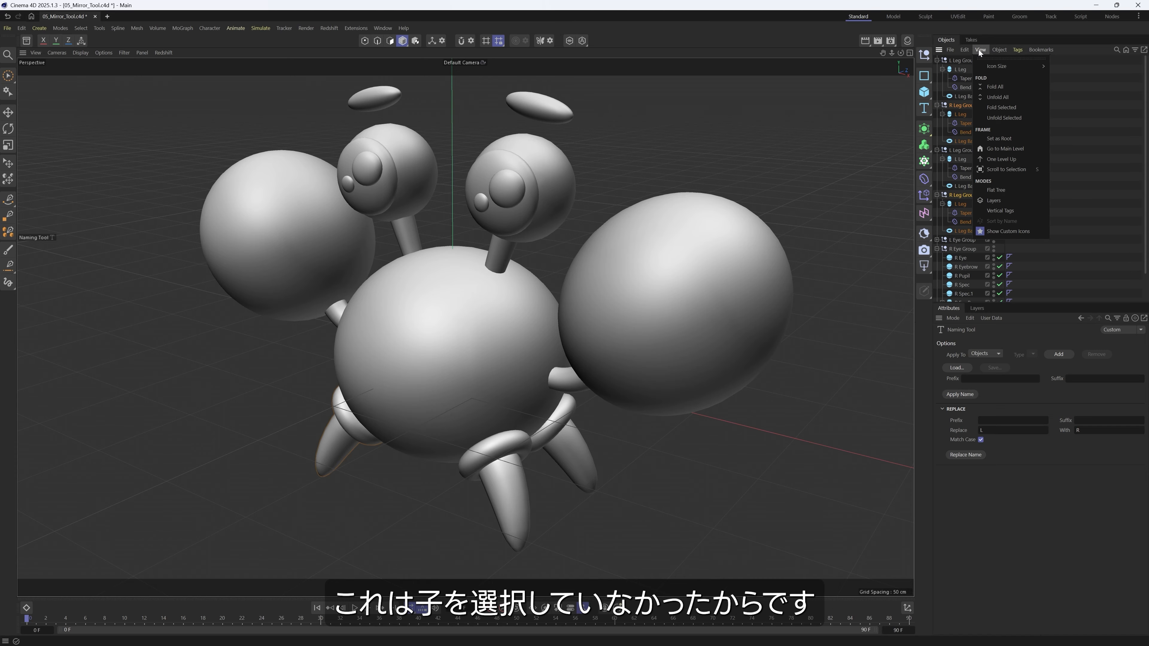
pyautogui.moveTo(970, 52)
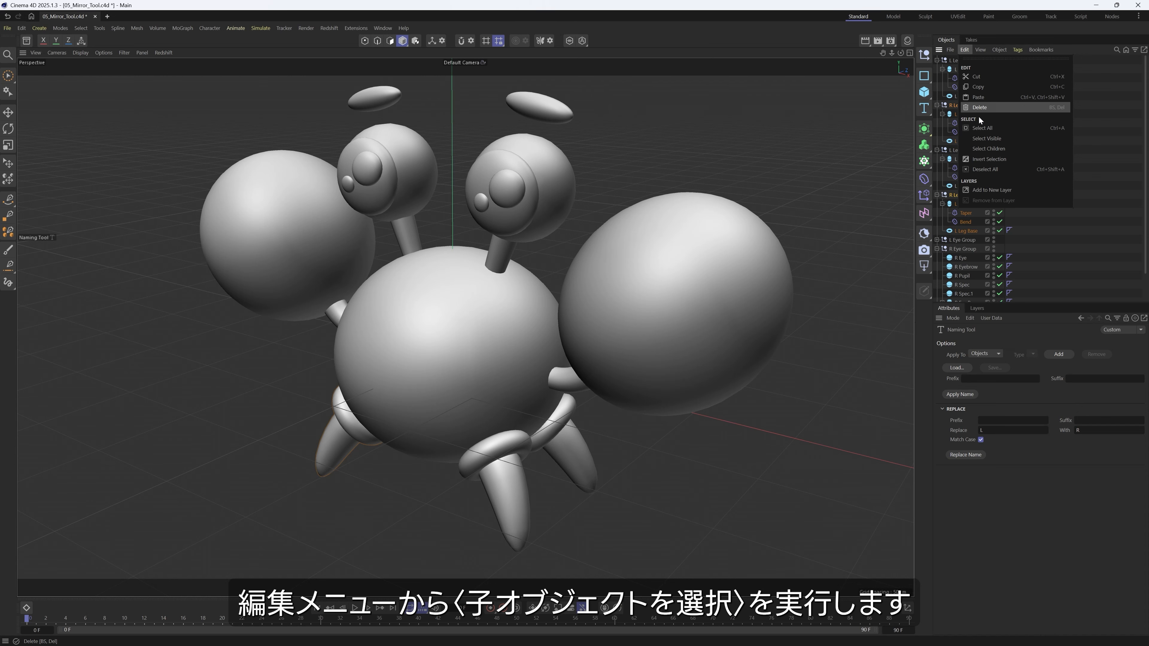
pyautogui.click(987, 149)
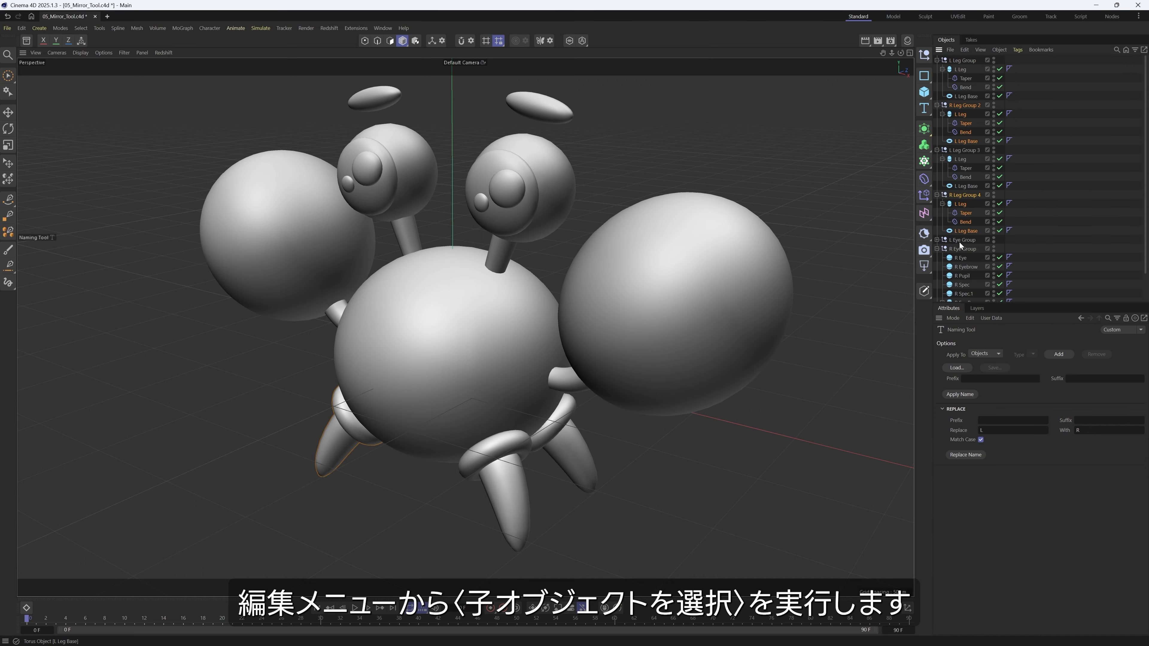
pyautogui.click(965, 454)
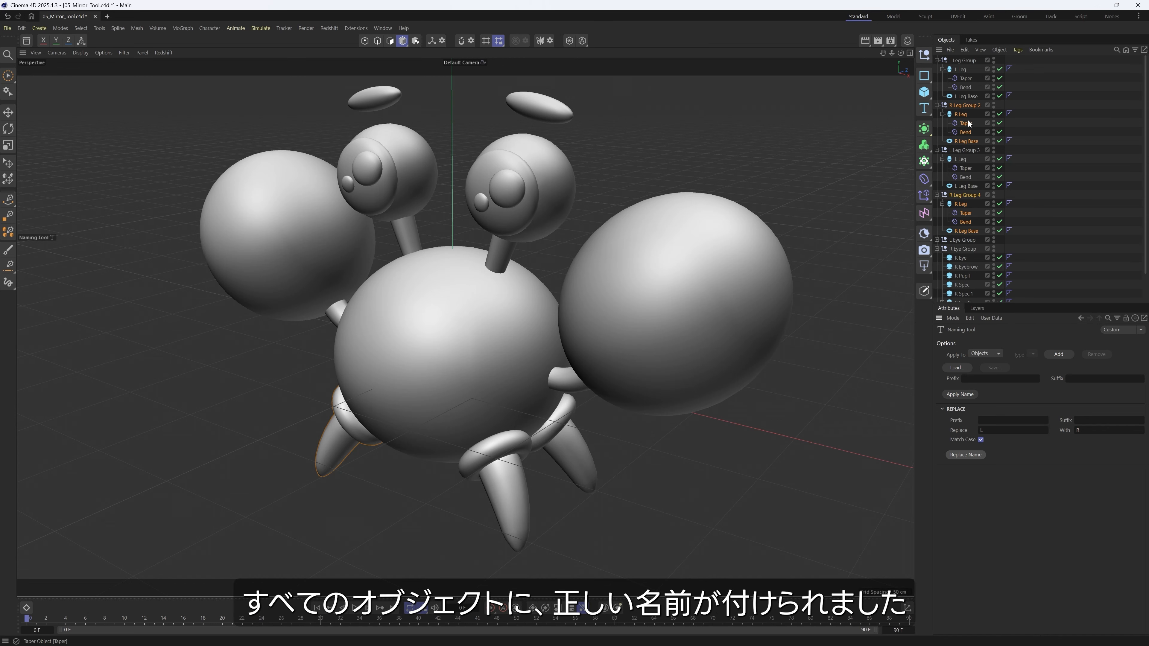
# - Collapse all the leg, eye and arm groups in the hierarchy and view the whole crab from the front
pyautogui.click(937, 105)
pyautogui.click(937, 114)
pyautogui.click(937, 123)
pyautogui.click(936, 60)
pyautogui.click(936, 105)
pyautogui.keyDown('alt'); pyautogui.moveTo(463, 387); pyautogui.dragTo(545, 357); pyautogui.keyUp('alt')
pyautogui.keyDown('alt'); pyautogui.moveTo(468, 380); pyautogui.dragTo(548, 362, button='middle'); pyautogui.keyUp('alt')
pyautogui.keyDown('alt'); pyautogui.moveTo(548, 362); pyautogui.dragTo(437, 379, button='right'); pyautogui.keyUp('alt')
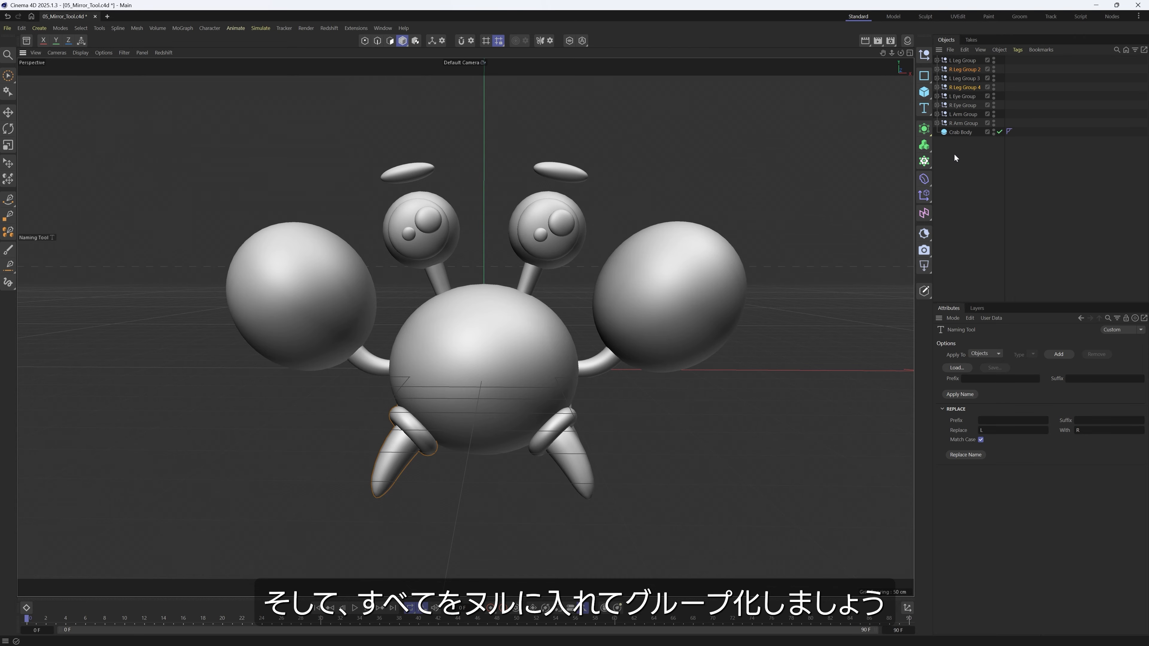
# - Create a null object and name it Crab Character
pyautogui.click(924, 54)
pyautogui.doubleClick(954, 60)
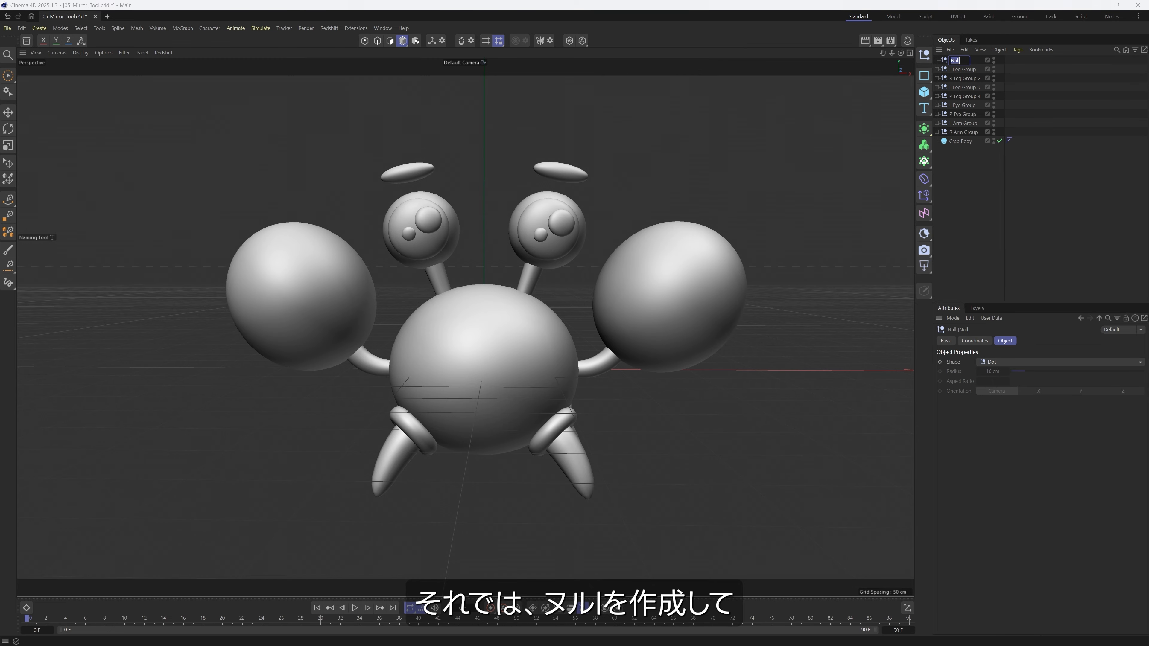
pyautogui.write('Crab Chara')
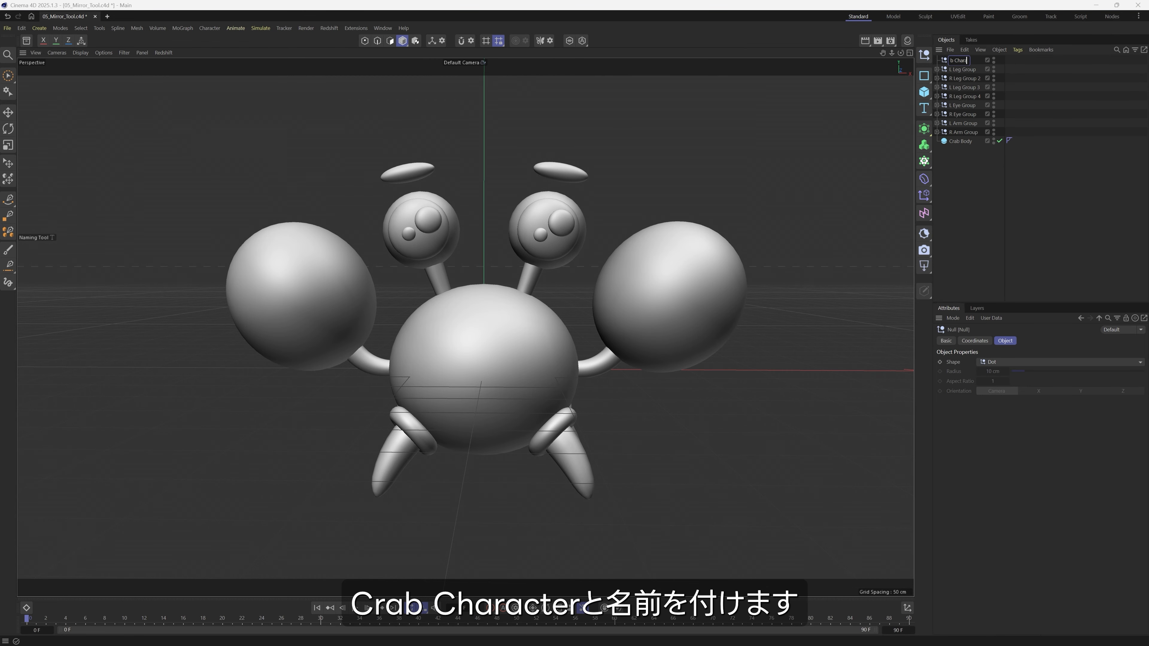
pyautogui.write('cter')
pyautogui.press('Return')
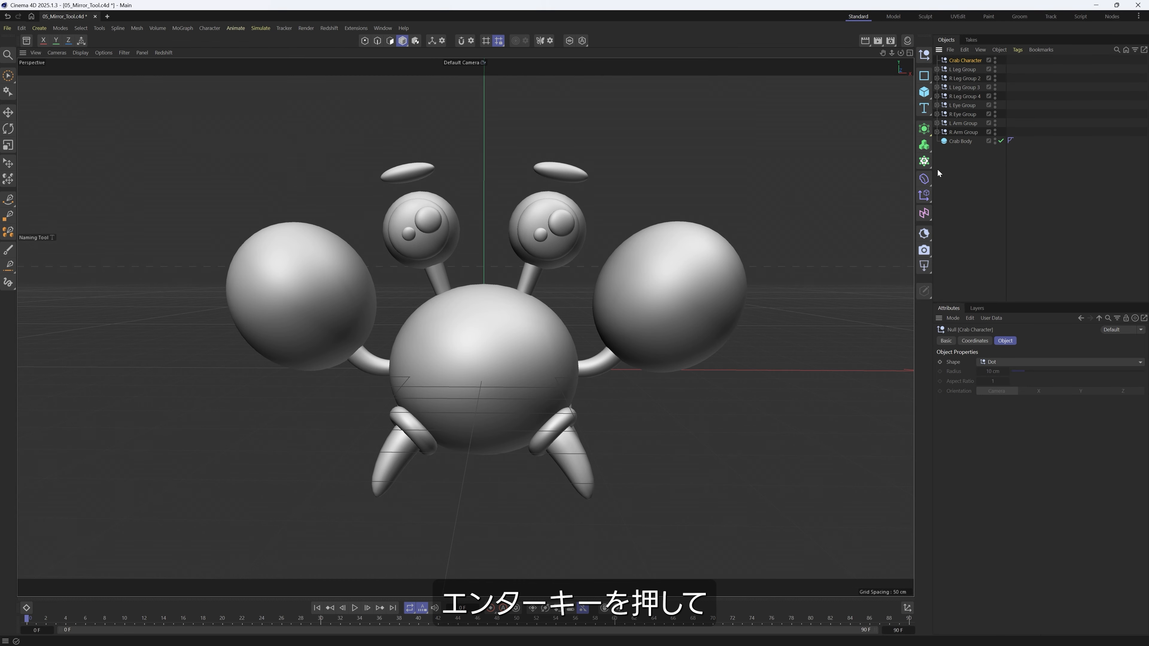
# - Parent all the crab's groups and the Crab Body under the Crab Character null, collapse it and clear the selection
pyautogui.moveTo(962, 160); pyautogui.dragTo(973, 60)
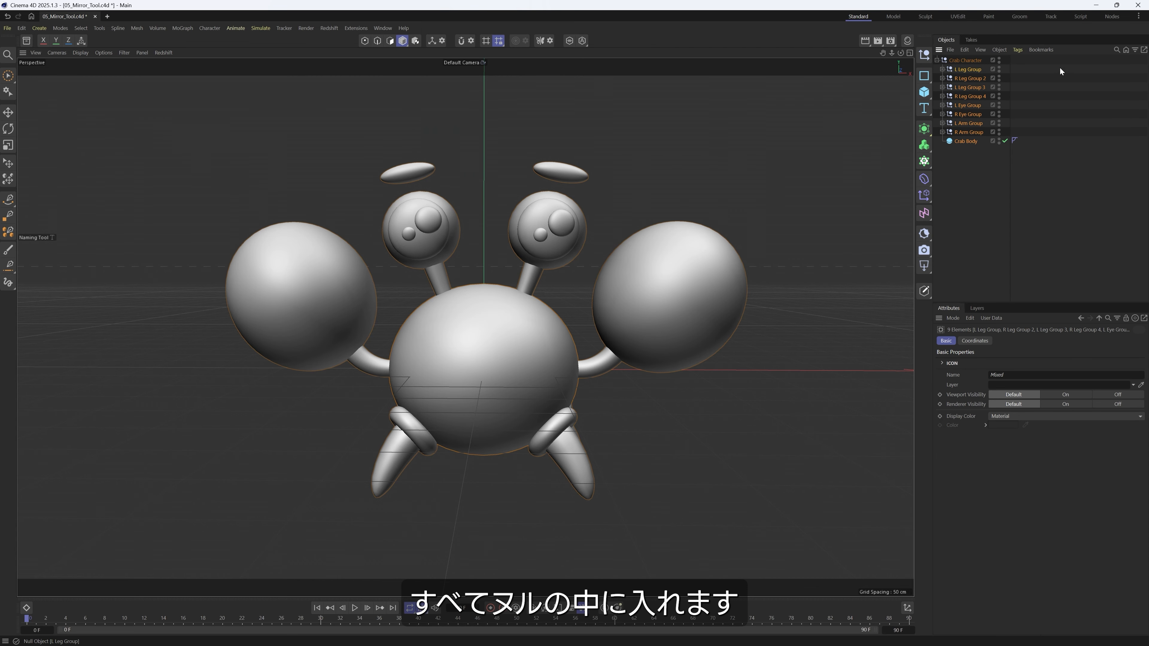
pyautogui.click(936, 60)
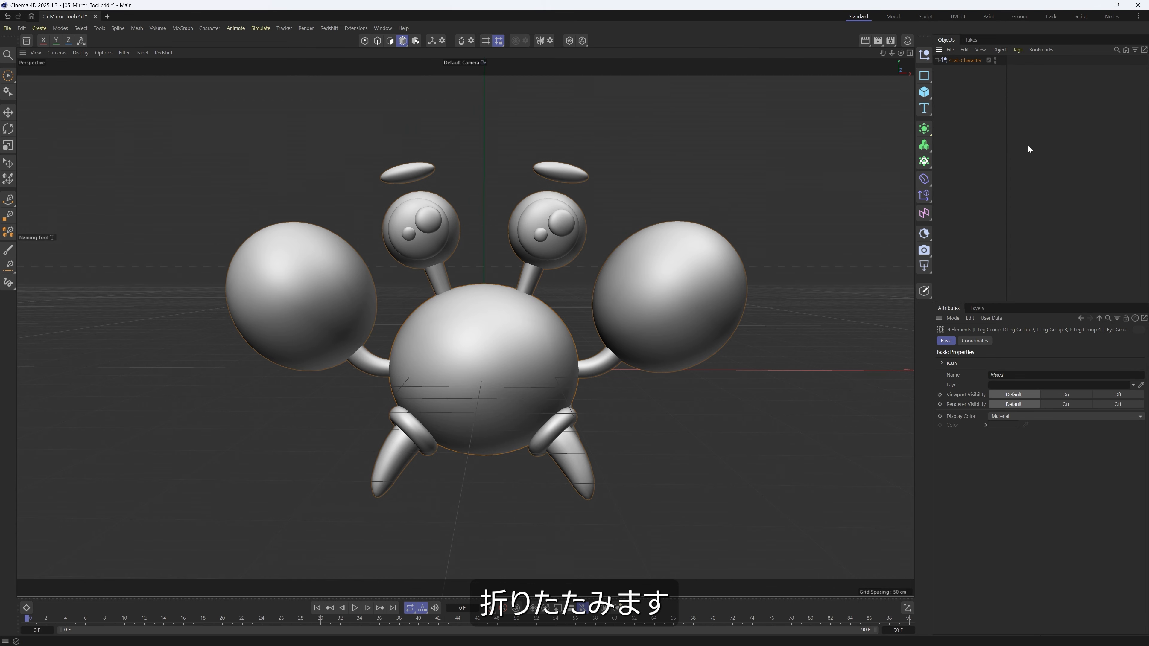
pyautogui.click(968, 154)
pyautogui.moveTo(467, 376)
pyautogui.keyDown('alt'); pyautogui.mouseDown()
pyautogui.moveTo(308, 375)
pyautogui.moveTo(667, 367)
pyautogui.moveTo(732, 380)
pyautogui.moveTo(453, 385)
pyautogui.moveTo(487, 381)
pyautogui.moveTo(461, 375)
pyautogui.moveTo(471, 373)
pyautogui.mouseUp(); pyautogui.keyUp('alt')
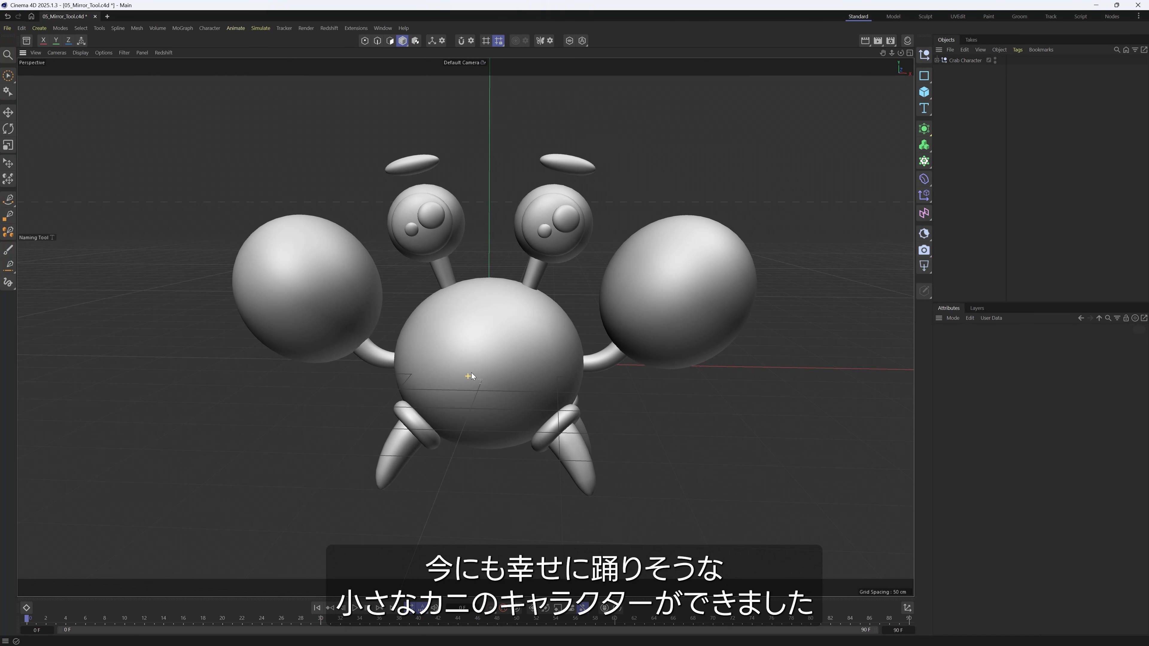